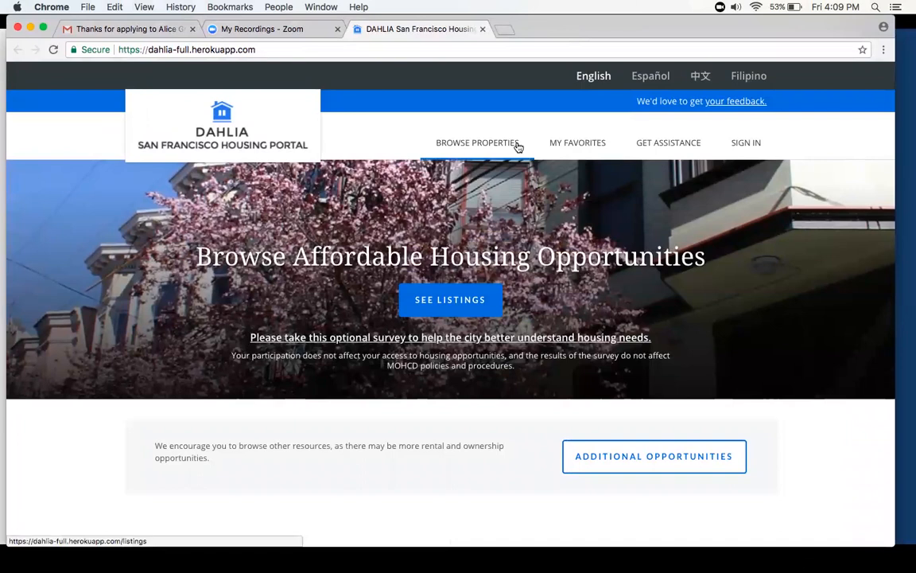
- Look over the portal's home page and open the affordable housing listings
scroll(445, 128, "down", 1)
scroll(446, 128, "up", 1)
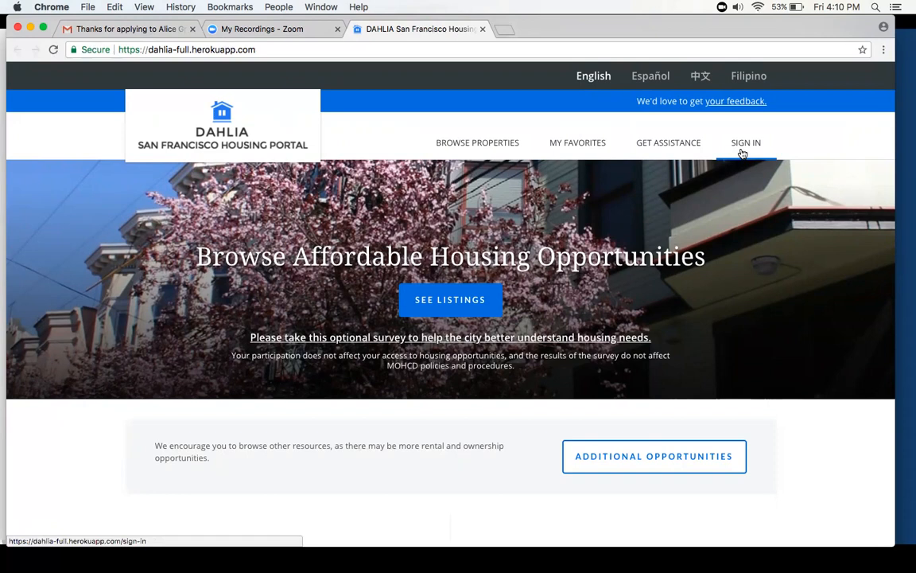
scroll(605, 253, "down", 5)
scroll(605, 253, "down", 3)
scroll(579, 384, "down", 2)
scroll(579, 384, "down", 5)
scroll(579, 384, "up", 20)
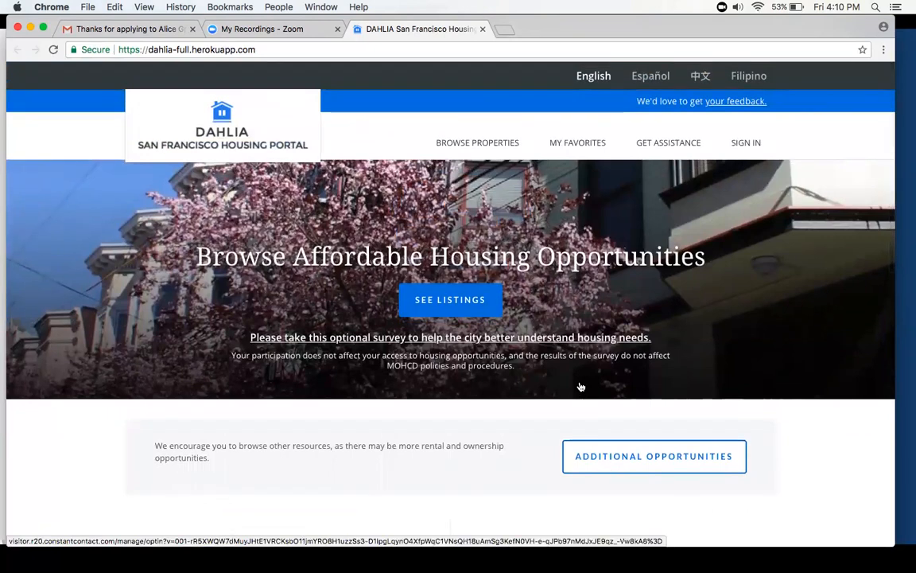
left_click(468, 304)
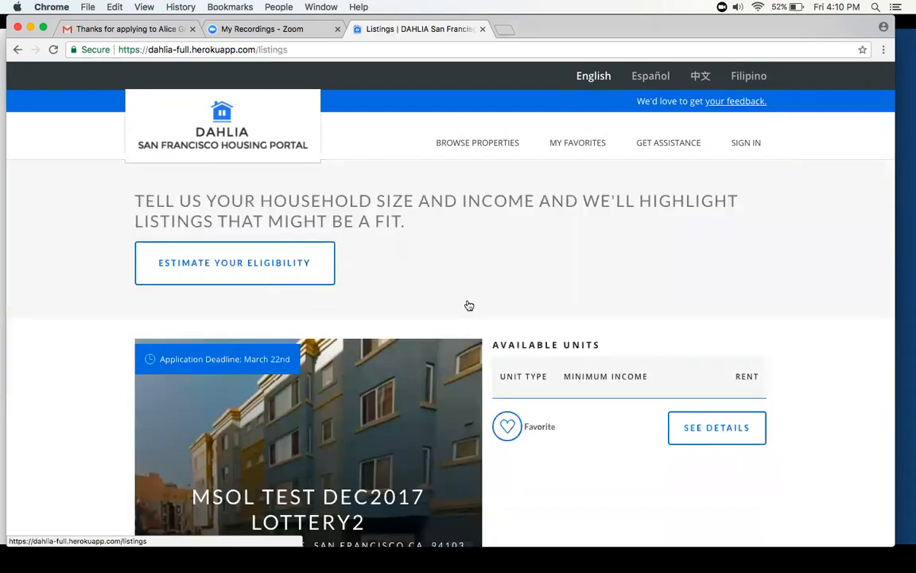
- Mark the 450 Mason Training listing as a favorite and open its details page
scroll(468, 306, "down", 3)
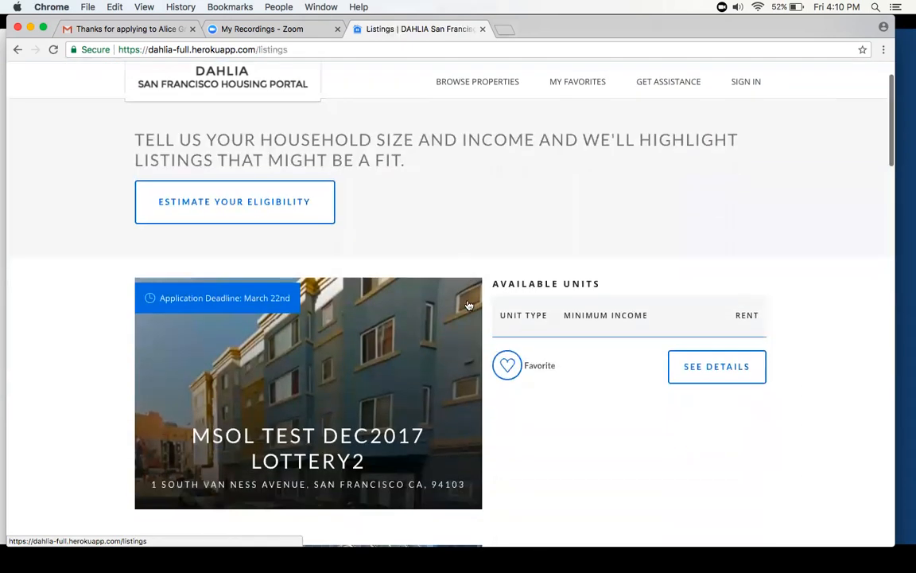
scroll(469, 304, "down", 9)
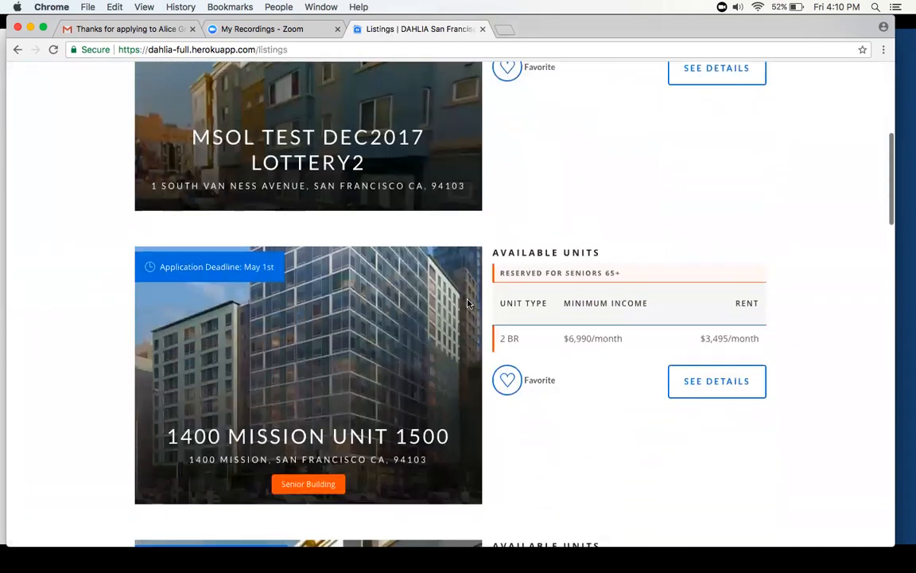
scroll(468, 305, "down", 9)
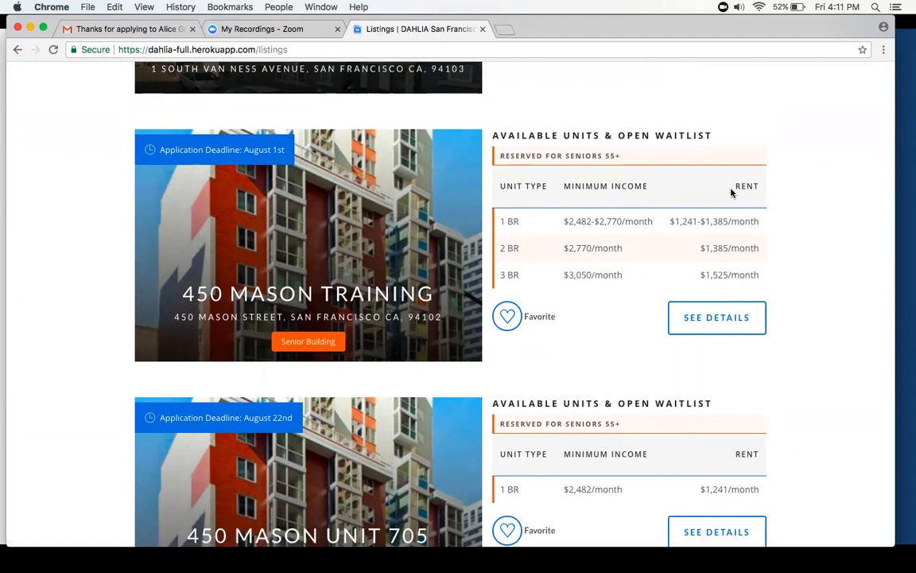
left_click(508, 320)
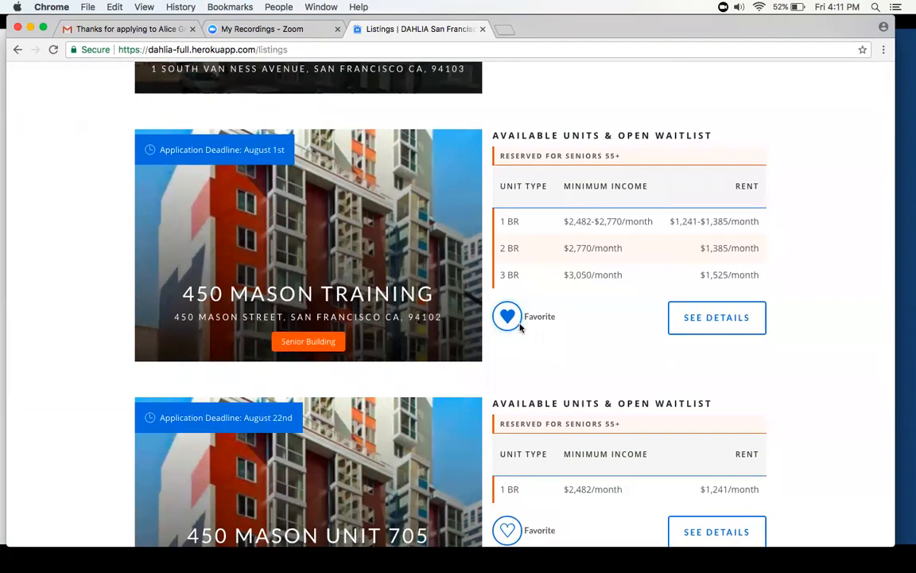
left_click(698, 315)
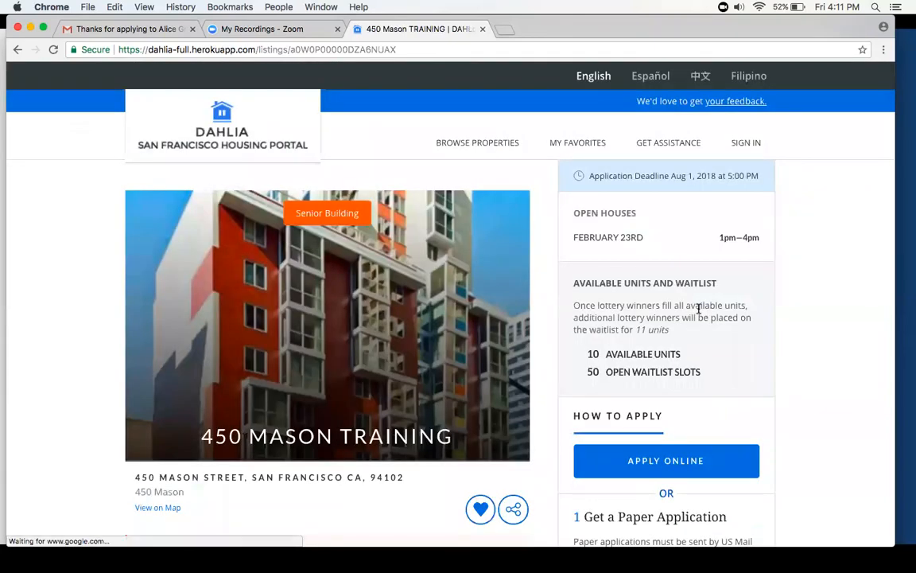
- Review the listing's application deadline, open houses, available units and waitlist, unit pricing table, and online and paper application instructions
scroll(613, 280, "down", 1)
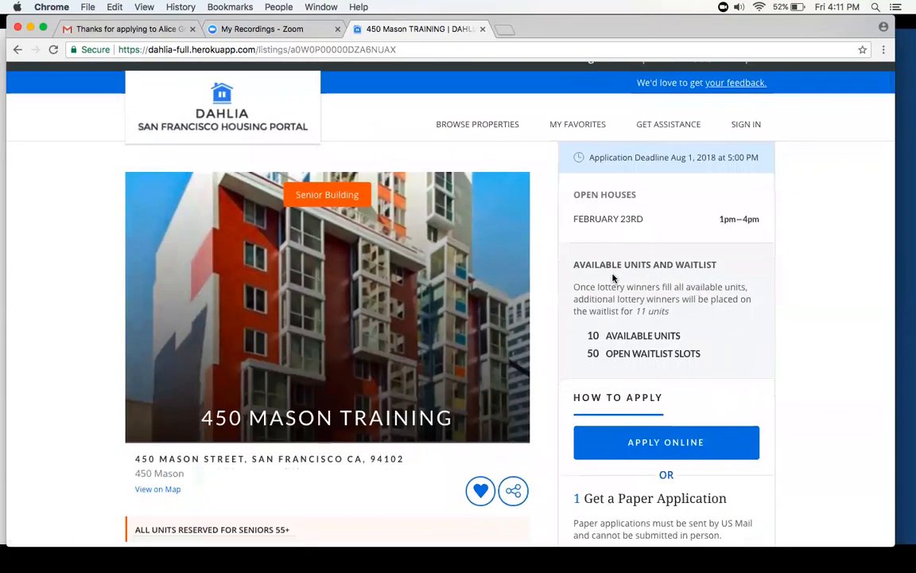
scroll(613, 277, "up", 1)
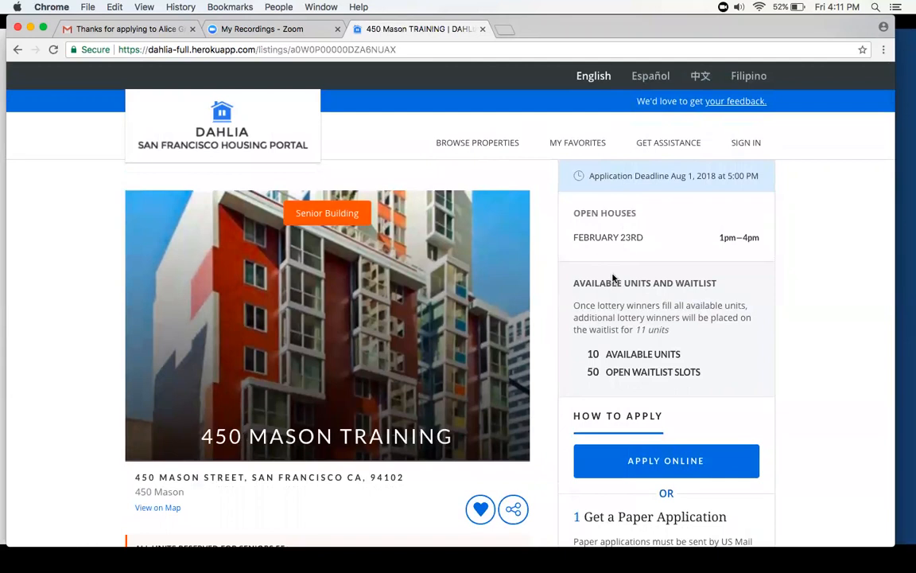
scroll(613, 278, "down", 2)
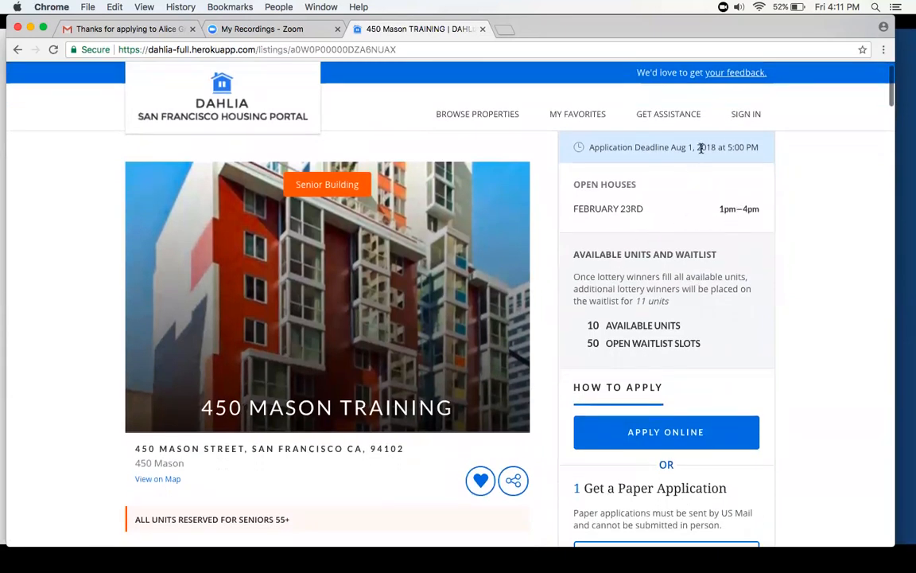
scroll(701, 148, "down", 2)
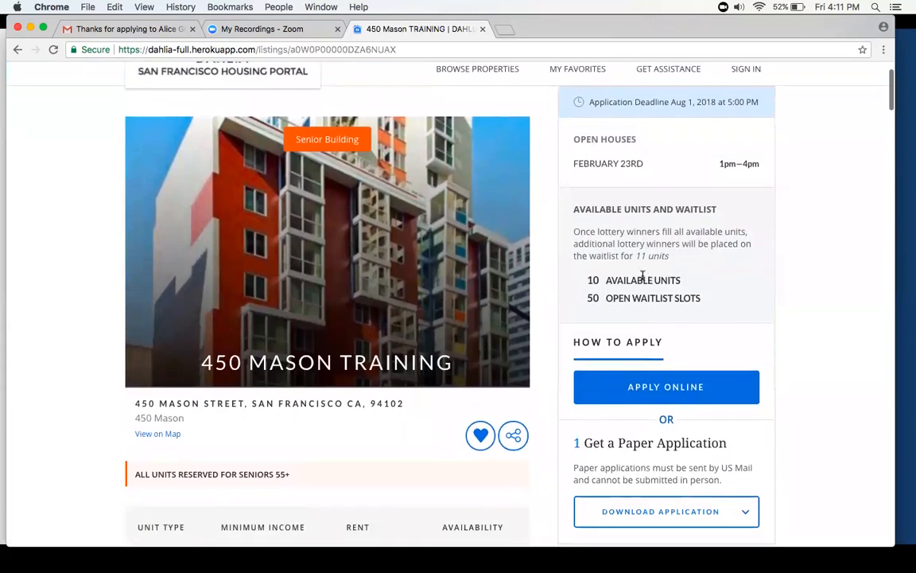
scroll(630, 282, "down", 1)
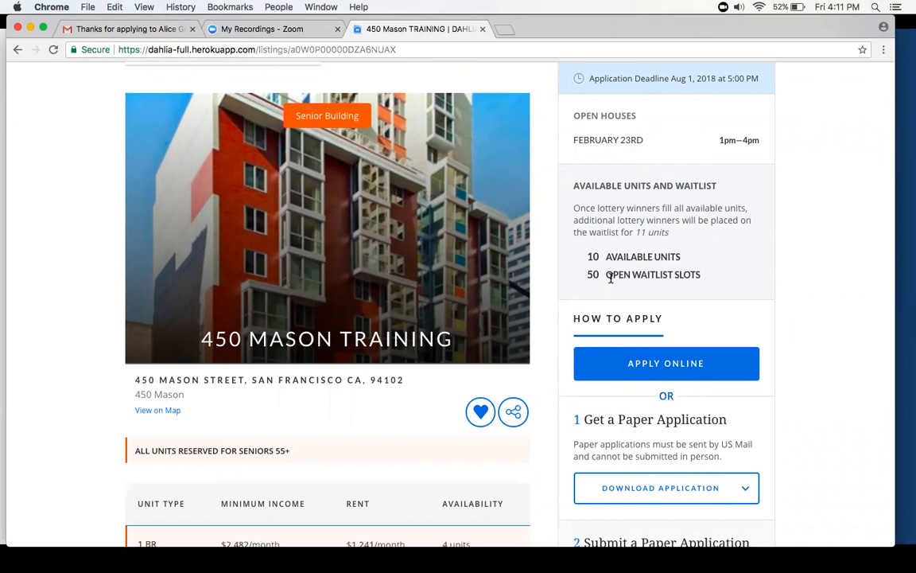
scroll(532, 293, "down", 5)
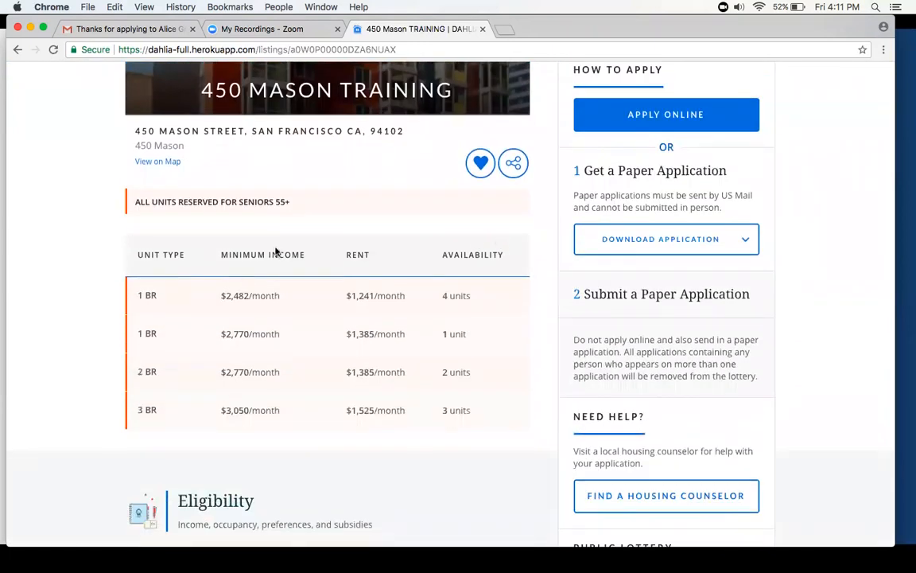
scroll(276, 251, "down", 1)
scroll(559, 169, "down", 2)
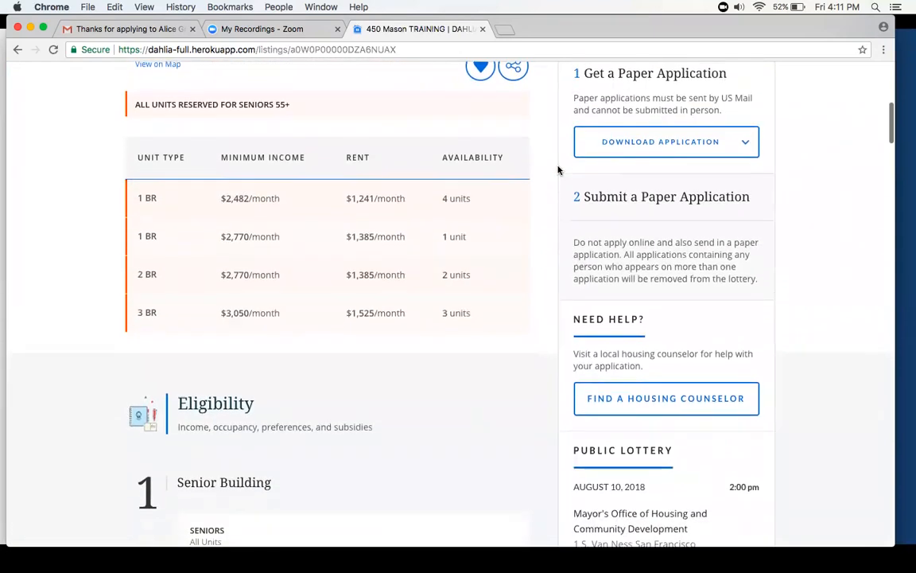
scroll(612, 97, "up", 3)
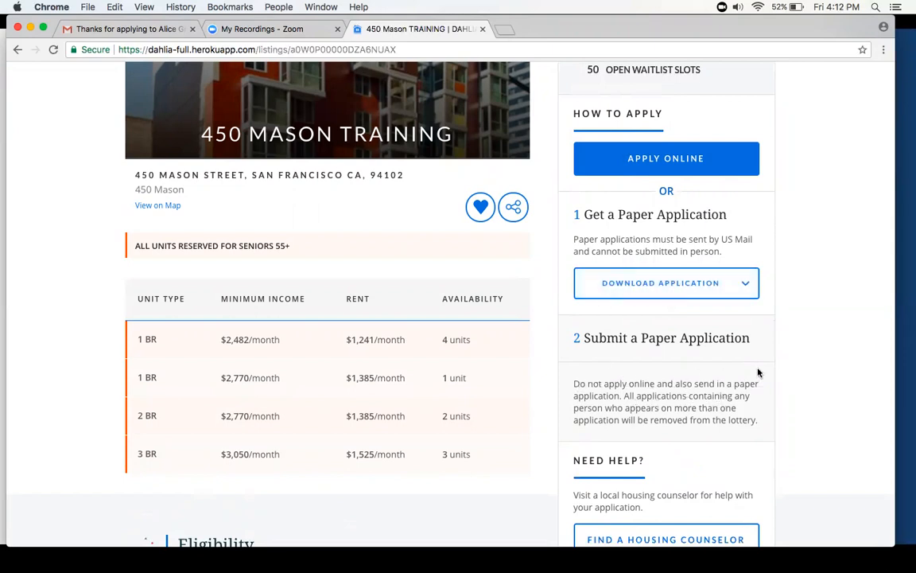
scroll(792, 346, "down", 1)
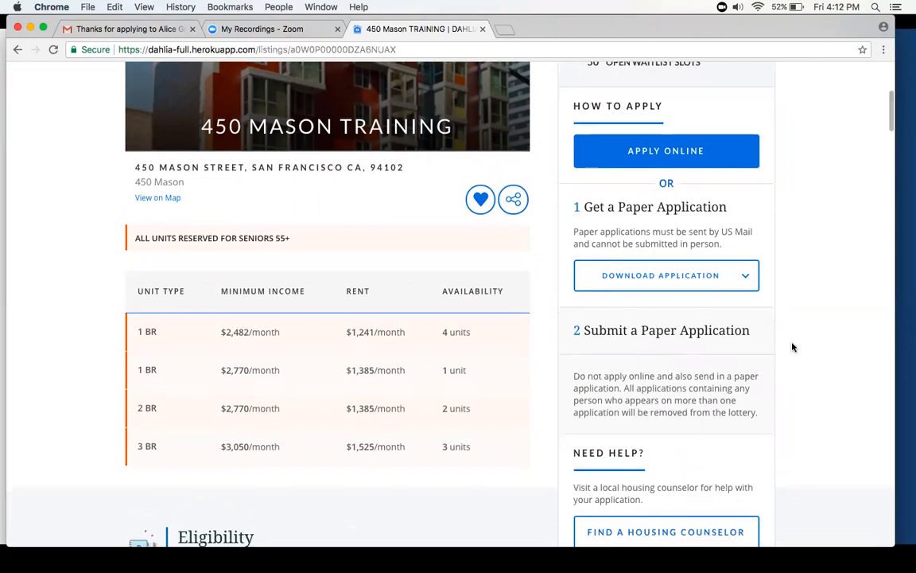
scroll(792, 347, "down", 2)
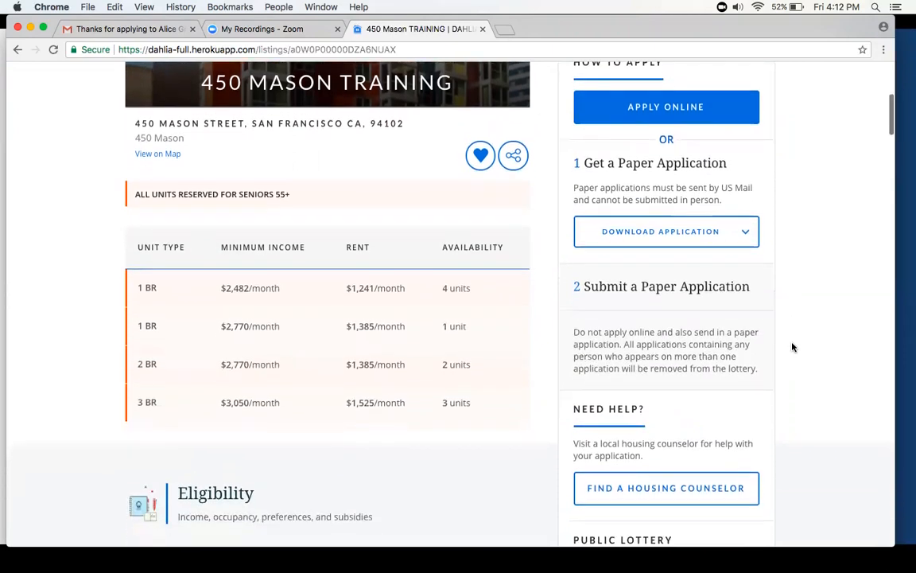
scroll(792, 347, "down", 4)
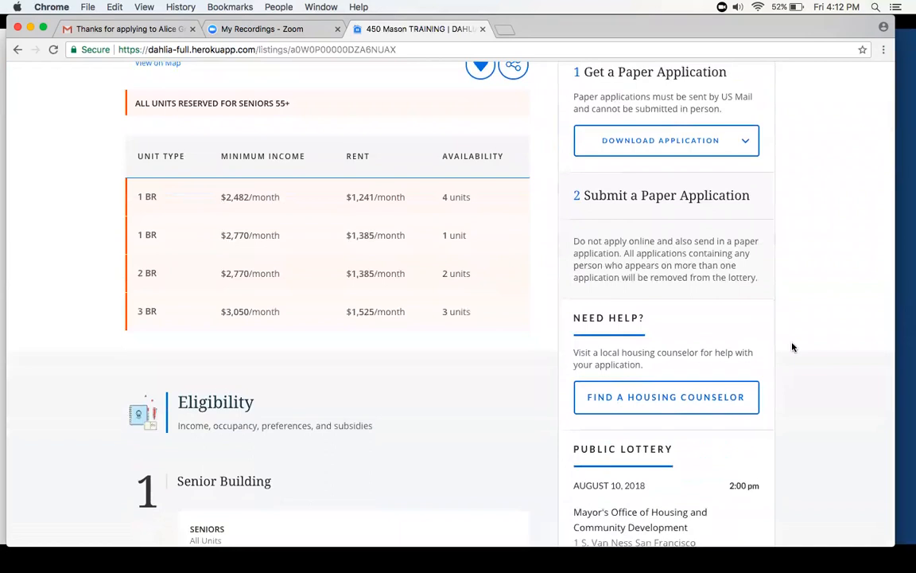
- Examine the public lottery details and the eligibility rules on senior status, household maximum income and occupancy
scroll(735, 346, "down", 8)
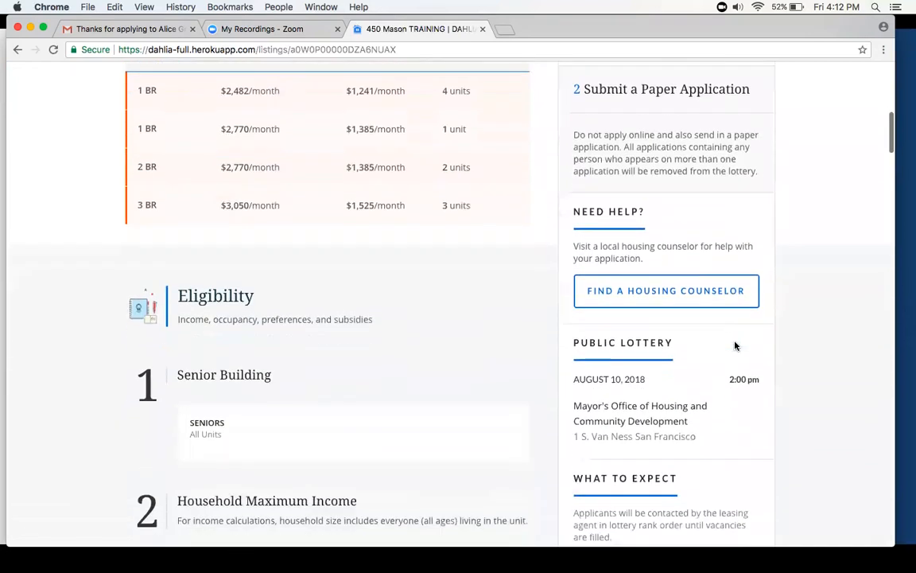
scroll(735, 345, "down", 5)
scroll(350, 190, "up", 8)
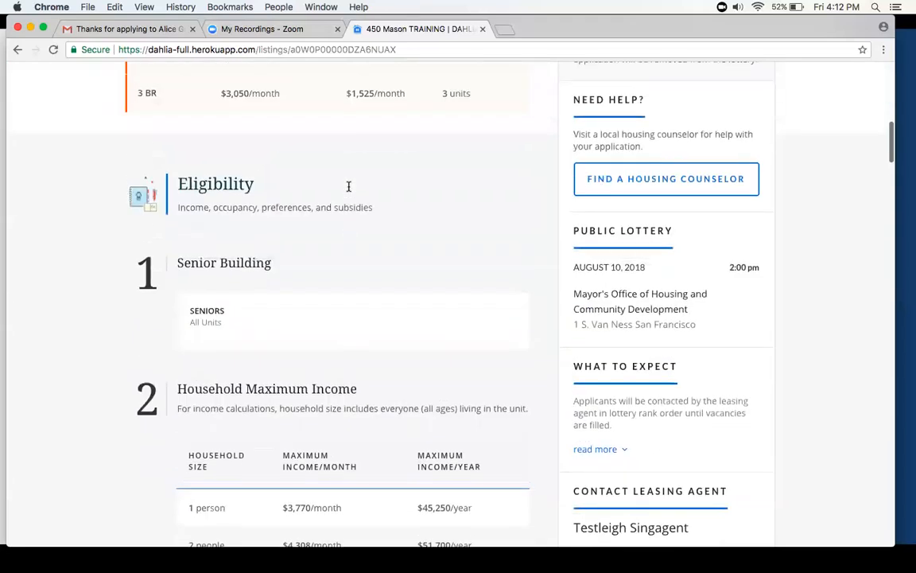
scroll(259, 286, "down", 6)
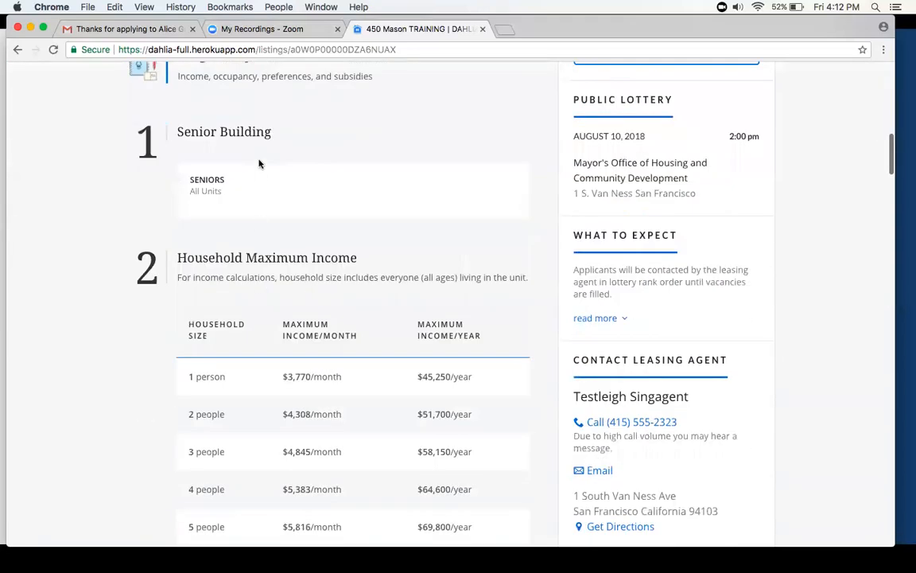
scroll(259, 163, "down", 3)
scroll(258, 163, "down", 4)
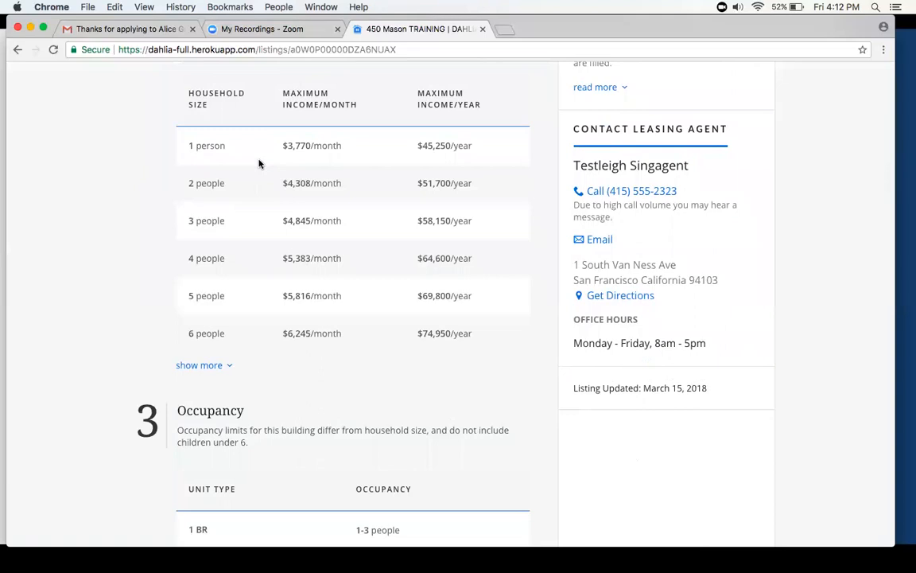
scroll(258, 163, "down", 4)
scroll(282, 242, "up", 3)
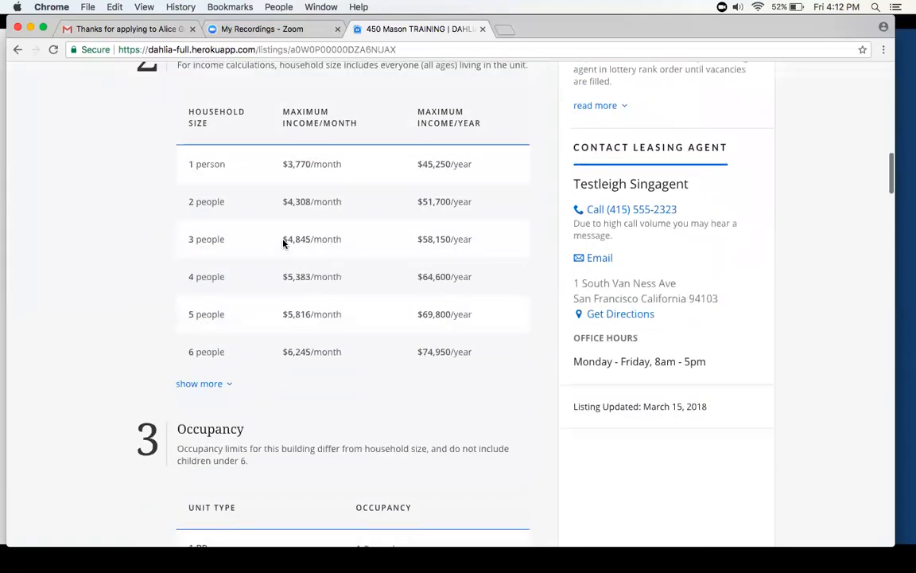
scroll(376, 239, "up", 1)
scroll(376, 240, "down", 3)
scroll(376, 239, "down", 9)
- Read through the listing's lottery preferences from Certificate of Preference to Alice Griffith Housing Development Resident
scroll(376, 239, "down", 3)
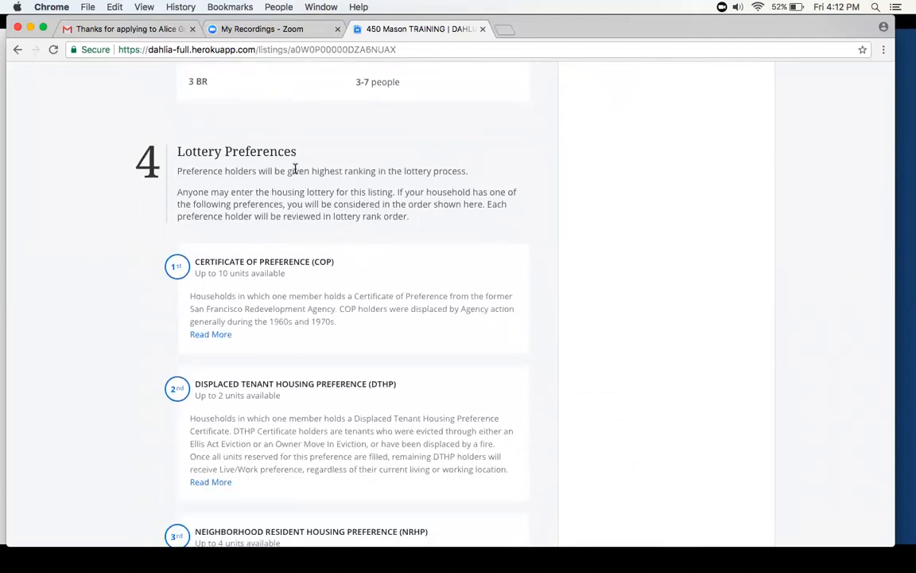
scroll(295, 169, "down", 3)
scroll(295, 169, "down", 5)
scroll(296, 171, "up", 6)
scroll(296, 171, "down", 10)
scroll(295, 171, "down", 8)
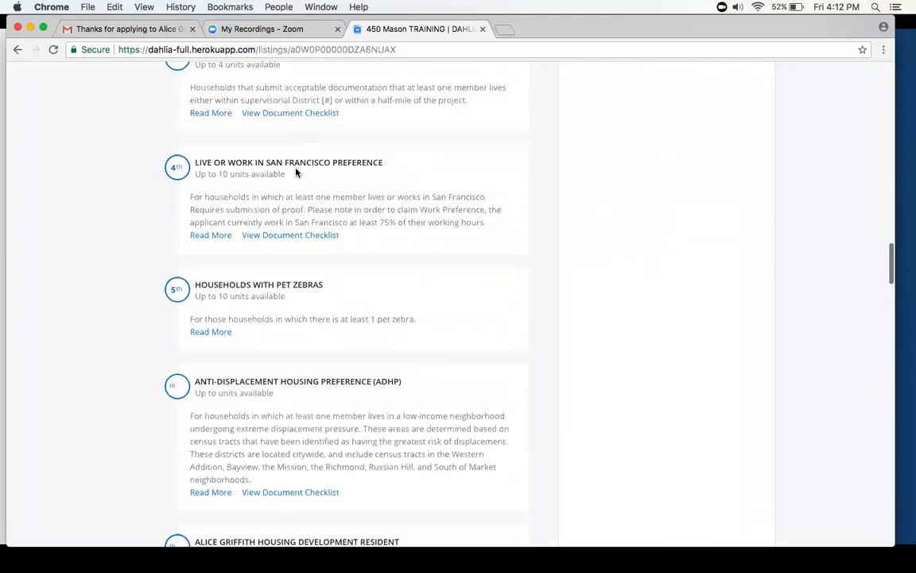
scroll(260, 193, "down", 5)
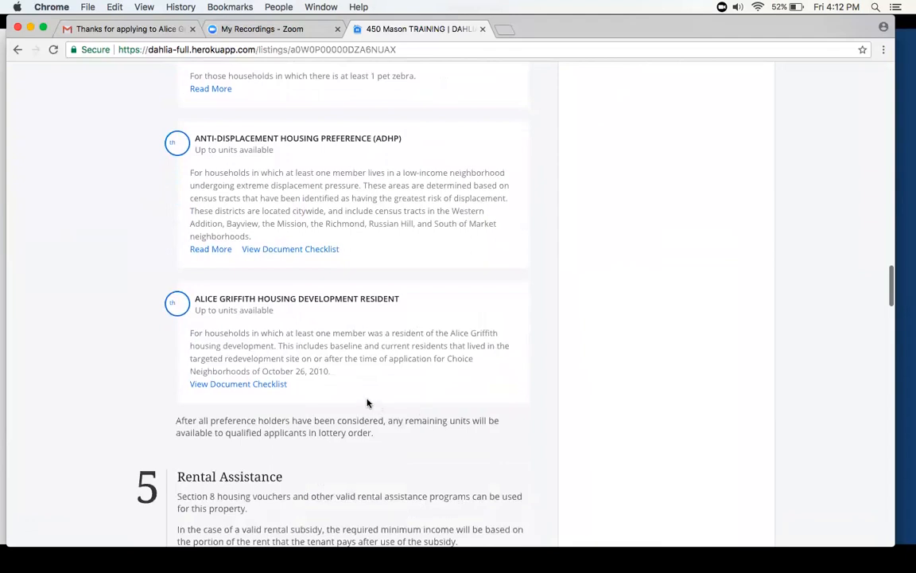
- Go back over the lottery preferences individually, checking their Read More and document checklist links and where the site offers assistance
scroll(311, 401, "up", 16)
scroll(367, 403, "up", 5)
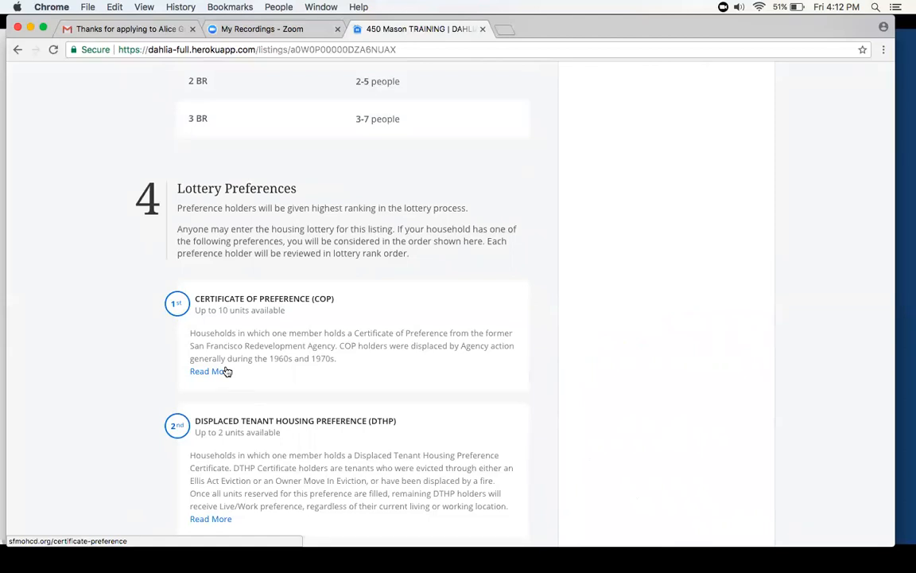
scroll(299, 345, "down", 2)
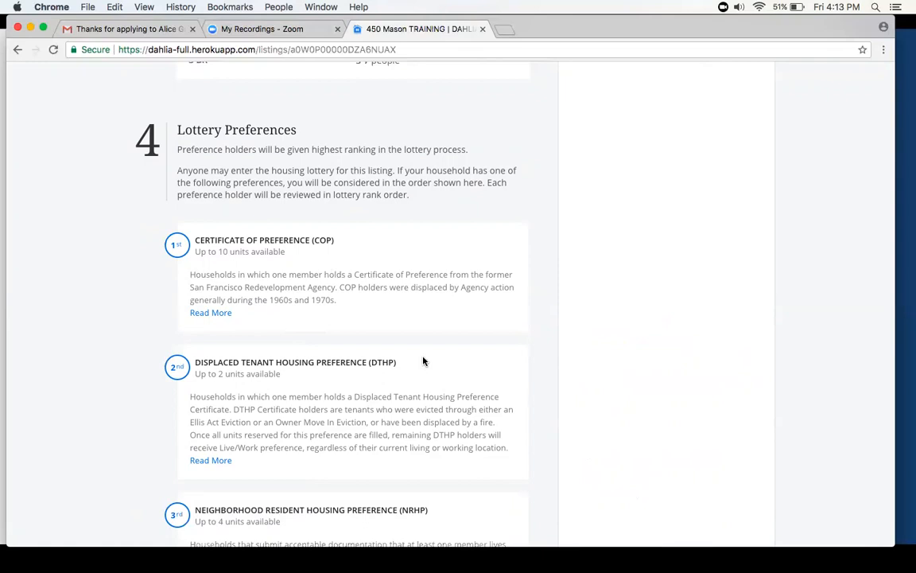
scroll(423, 362, "down", 5)
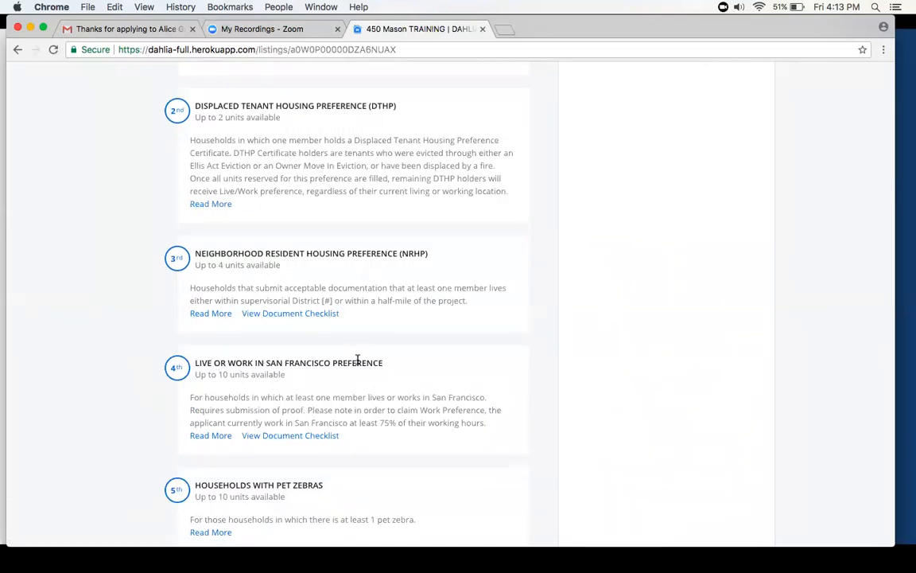
scroll(266, 422, "down", 1)
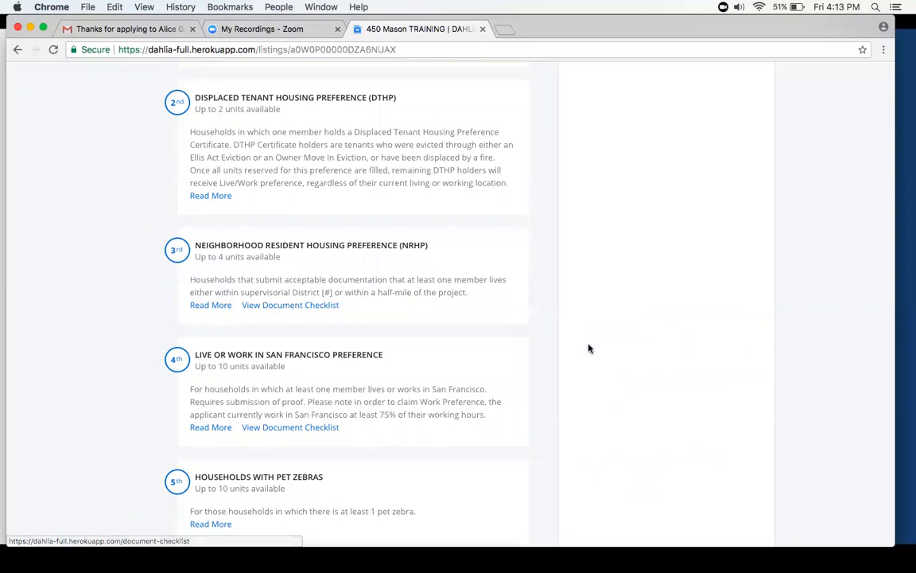
scroll(588, 348, "up", 15)
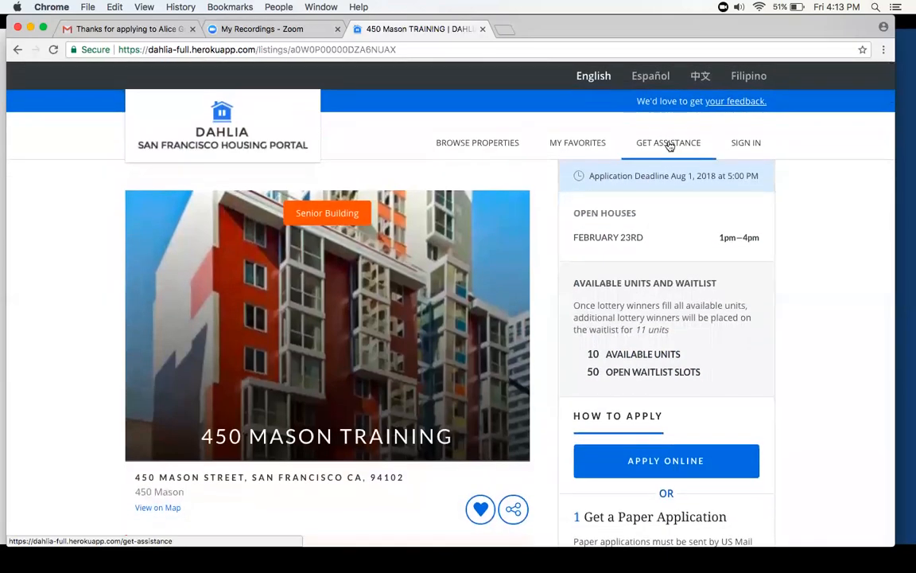
scroll(429, 345, "down", 15)
scroll(429, 345, "down", 10)
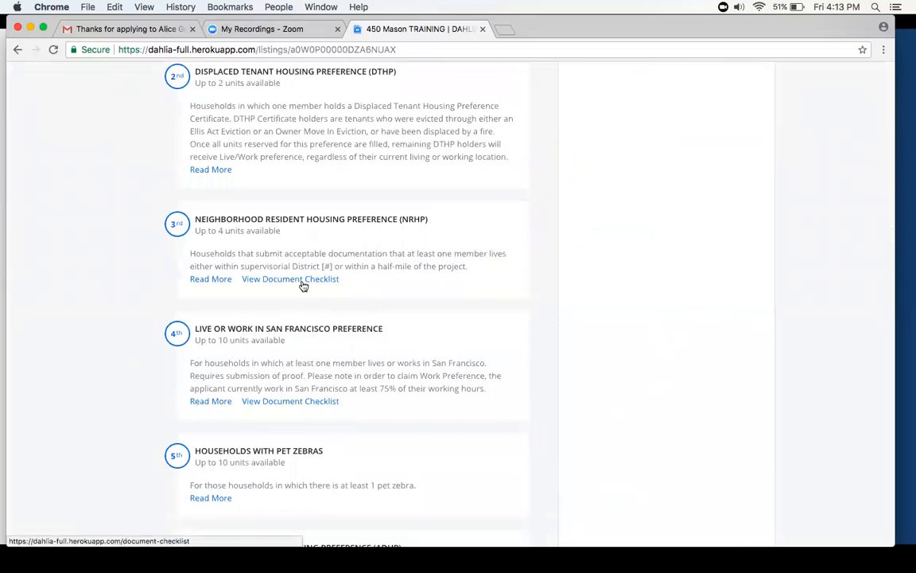
scroll(302, 424, "down", 2)
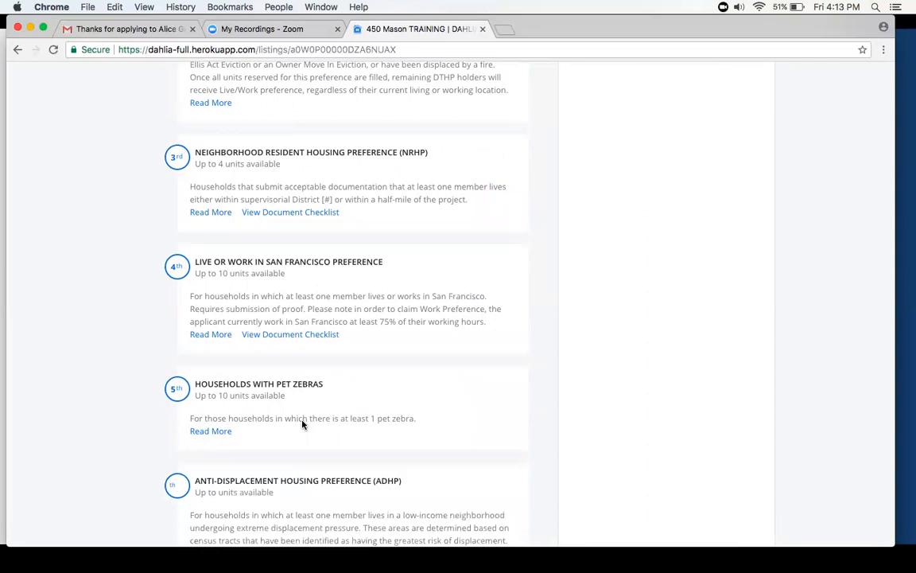
scroll(302, 424, "down", 2)
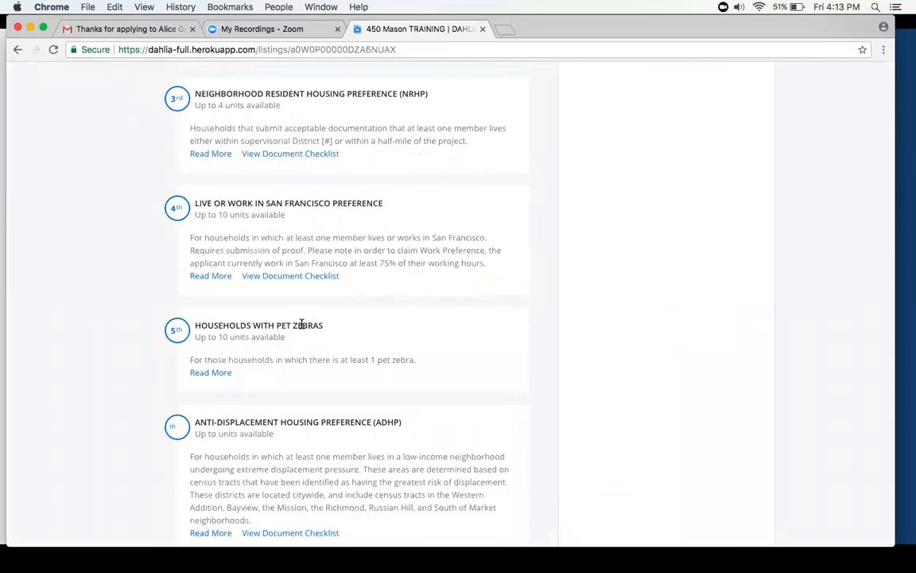
- Look over the rest of the listing, from the remaining lottery preferences through rental assistance, fees, neighborhood map and additional information
scroll(301, 326, "down", 4)
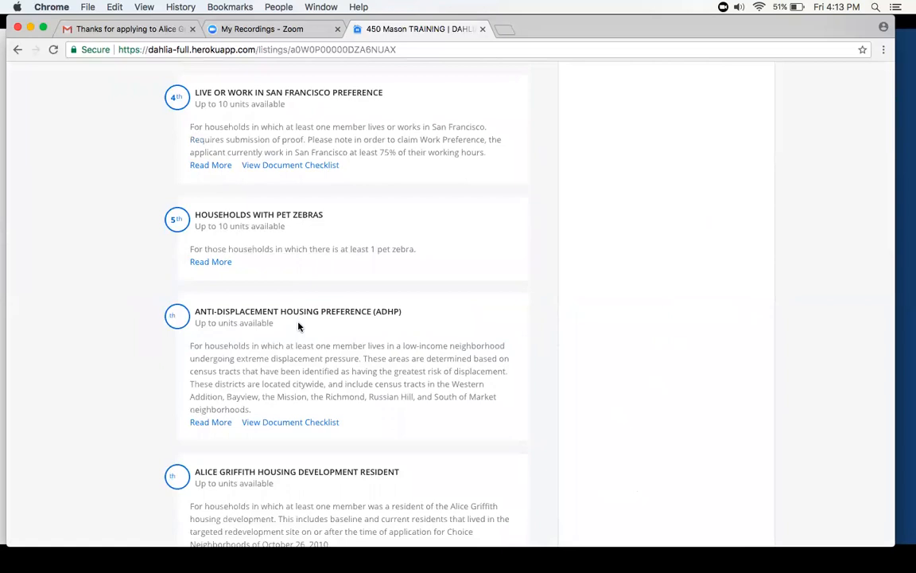
scroll(299, 326, "down", 10)
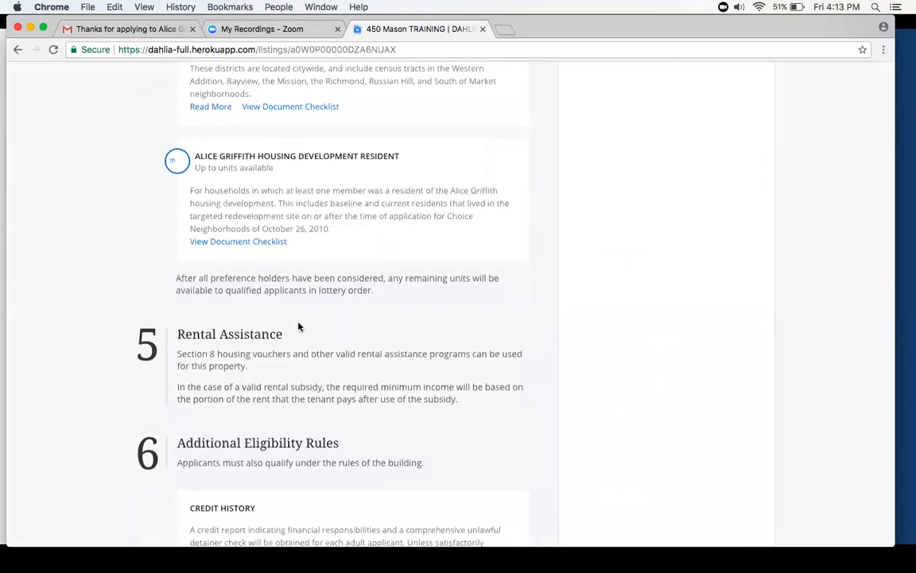
scroll(299, 326, "down", 20)
scroll(299, 326, "down", 11)
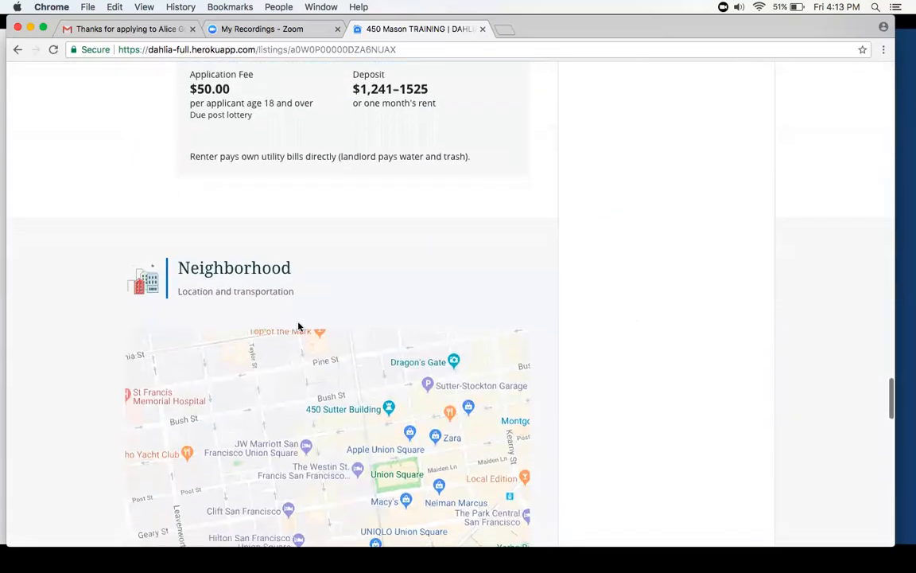
scroll(595, 381, "down", 8)
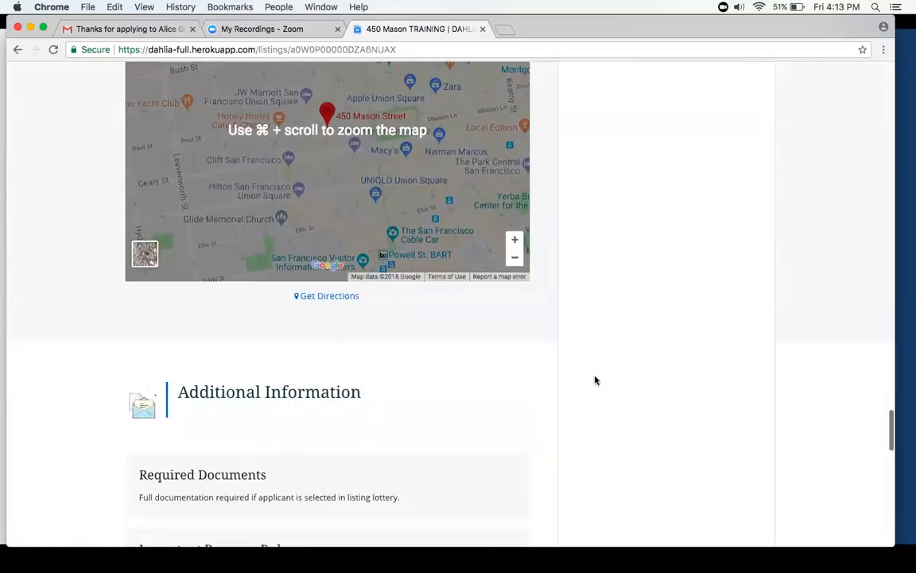
- Go back to the listing's How to Apply section and start an online application for 450 Mason Training
scroll(595, 380, "up", 20)
scroll(595, 380, "up", 20)
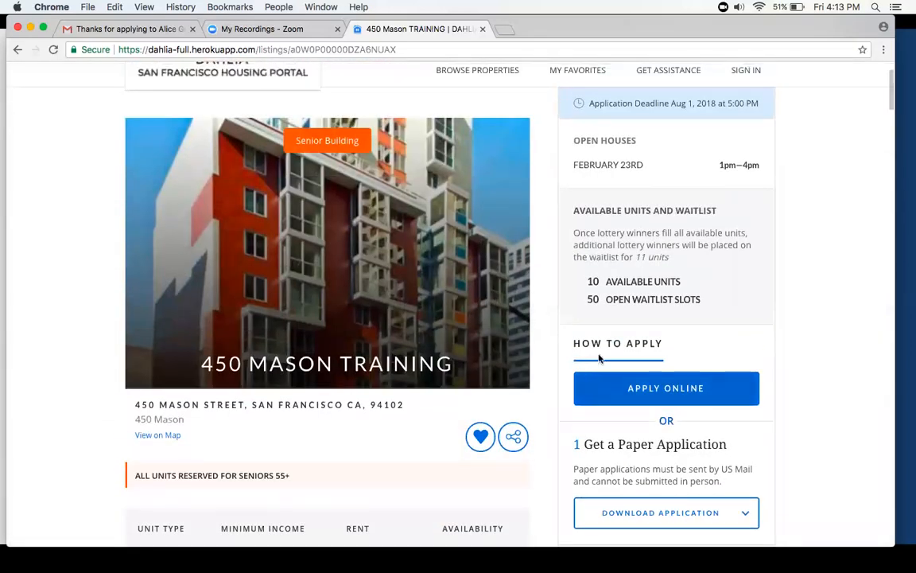
left_click(627, 401)
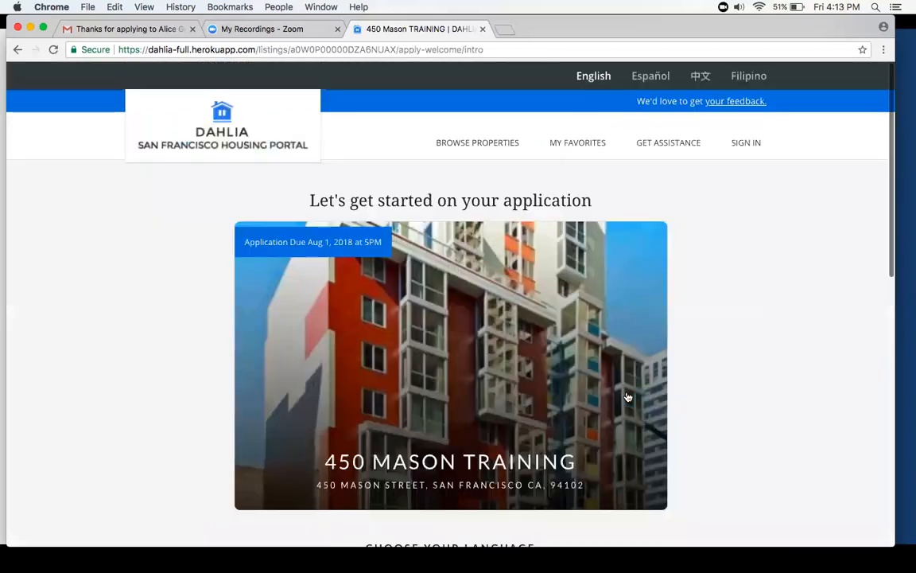
- Check the language and account sign-in options and begin the application in English without signing in
scroll(627, 396, "down", 3)
scroll(627, 396, "up", 3)
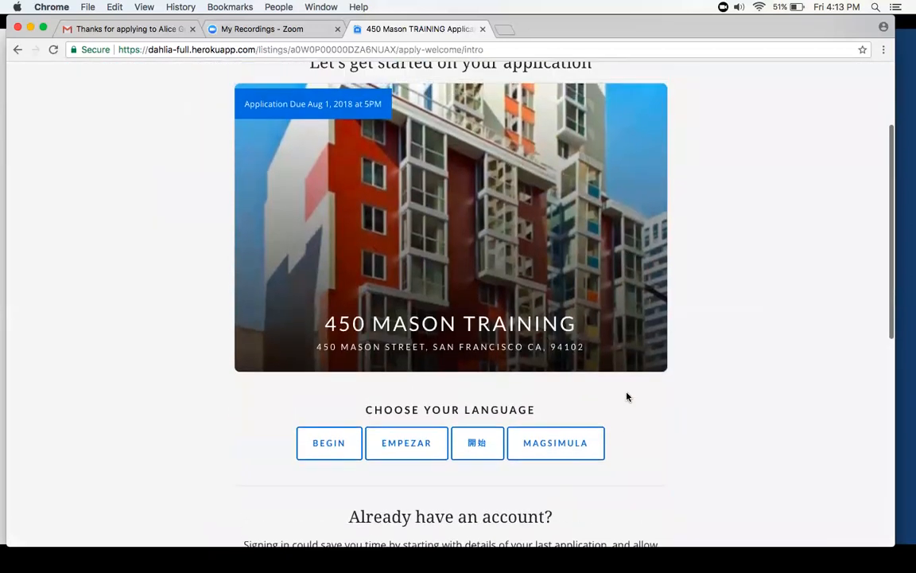
scroll(479, 172, "down", 5)
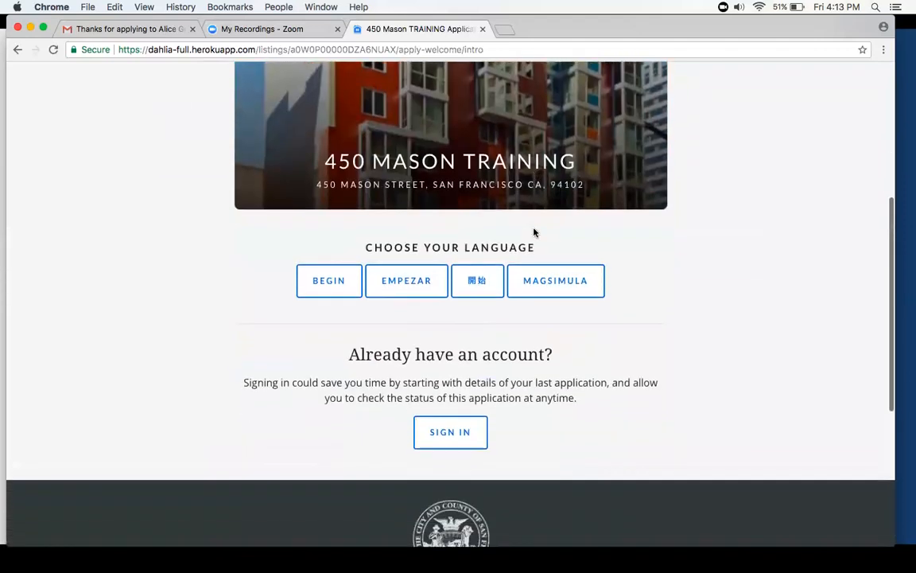
scroll(458, 372, "down", 2)
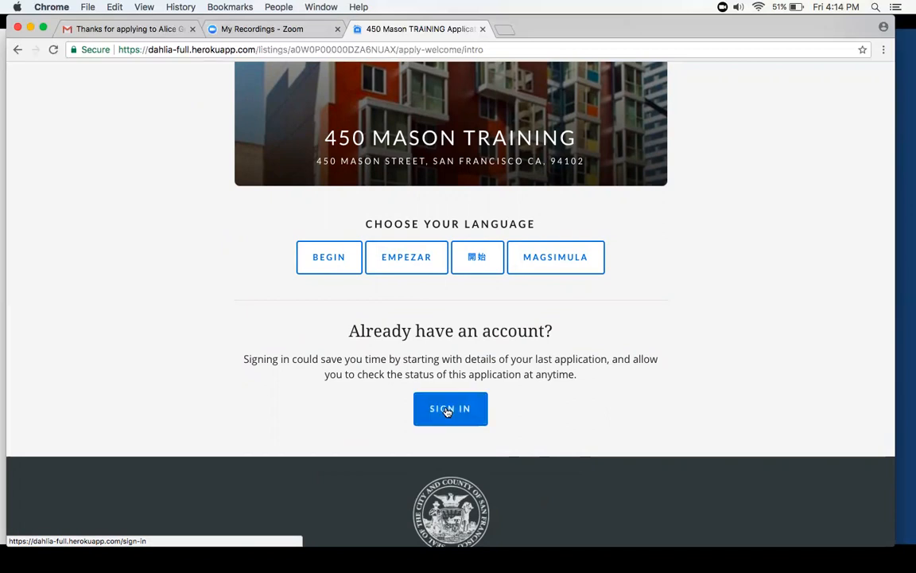
scroll(447, 411, "up", 5)
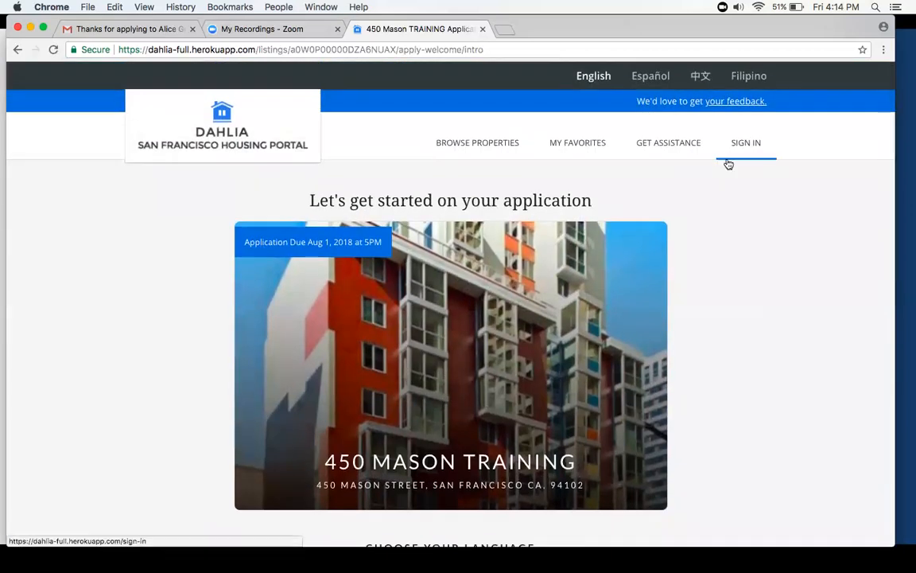
scroll(532, 251, "down", 5)
left_click(344, 265)
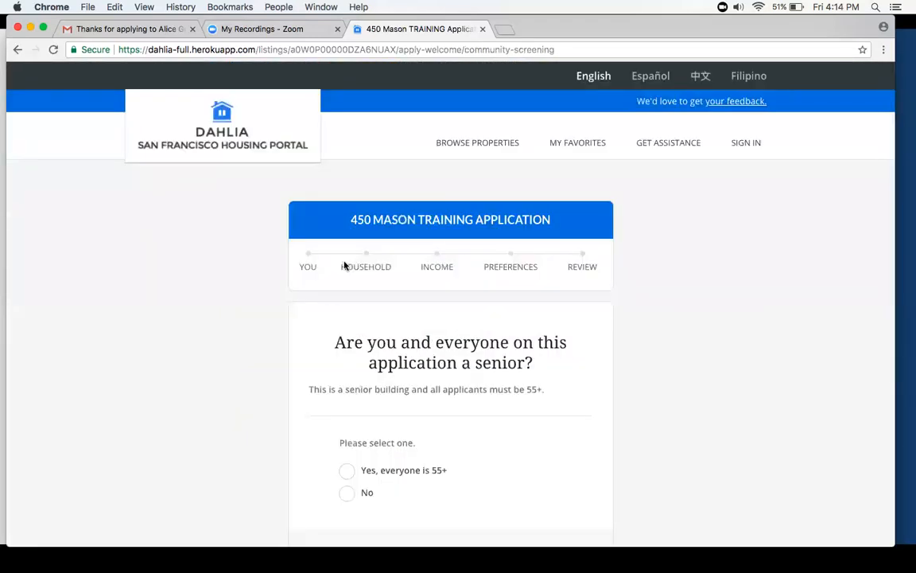
- Answer the senior screening question with "Yes, everyone is 55+" and continue past the overview of what to expect
scroll(349, 308, "down", 2)
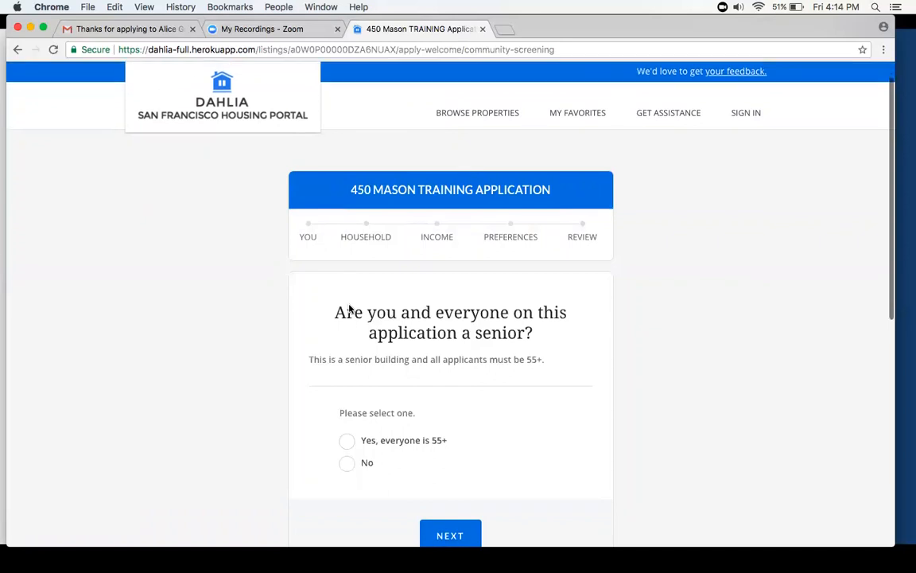
scroll(350, 307, "up", 1)
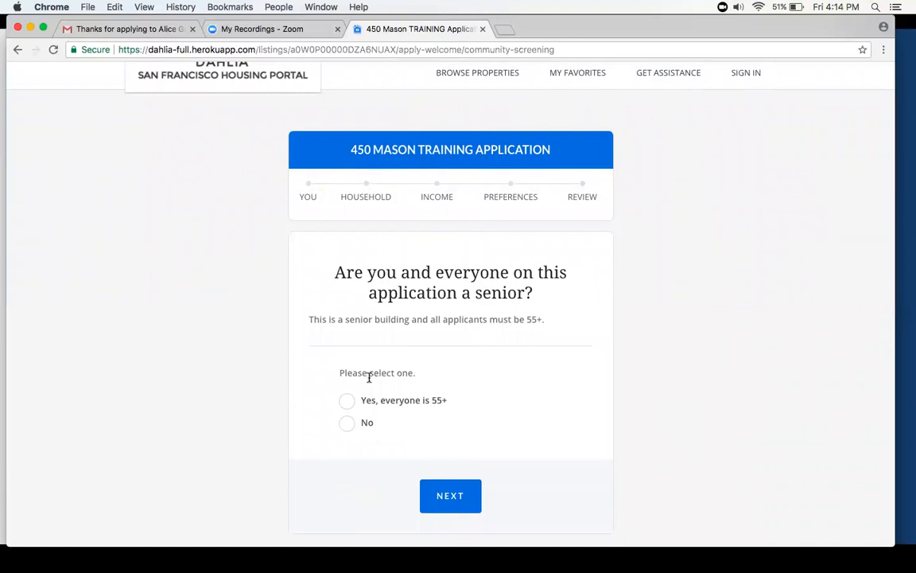
left_click(346, 401)
left_click(450, 501)
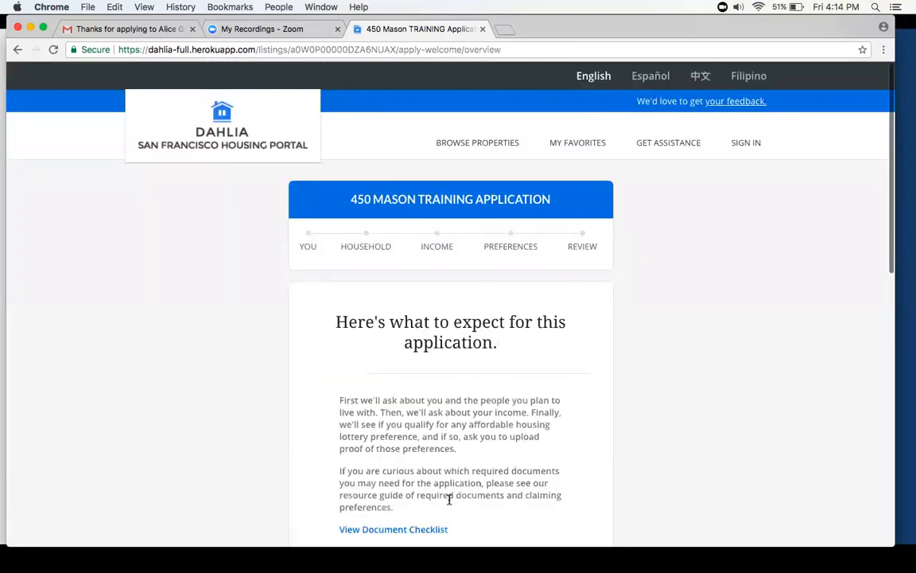
scroll(445, 417, "down", 5)
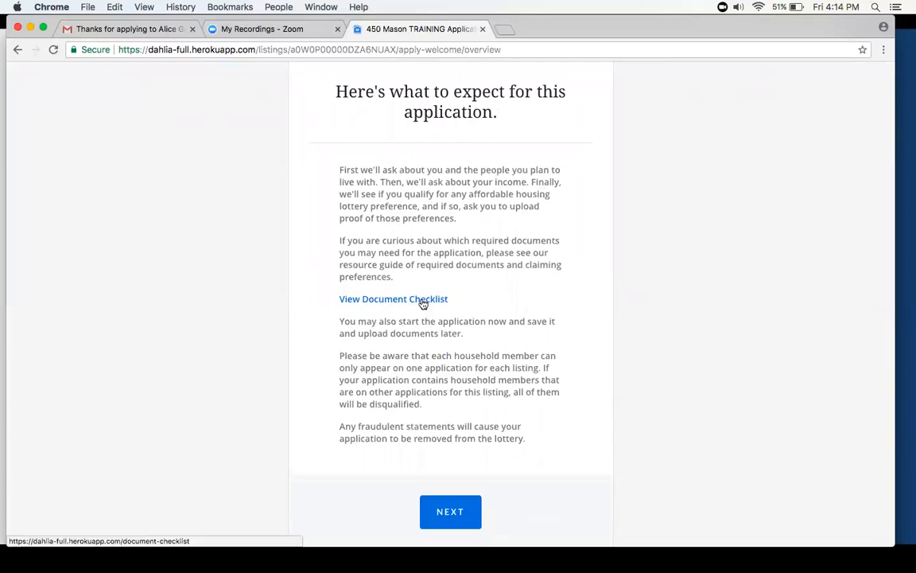
left_click(439, 510)
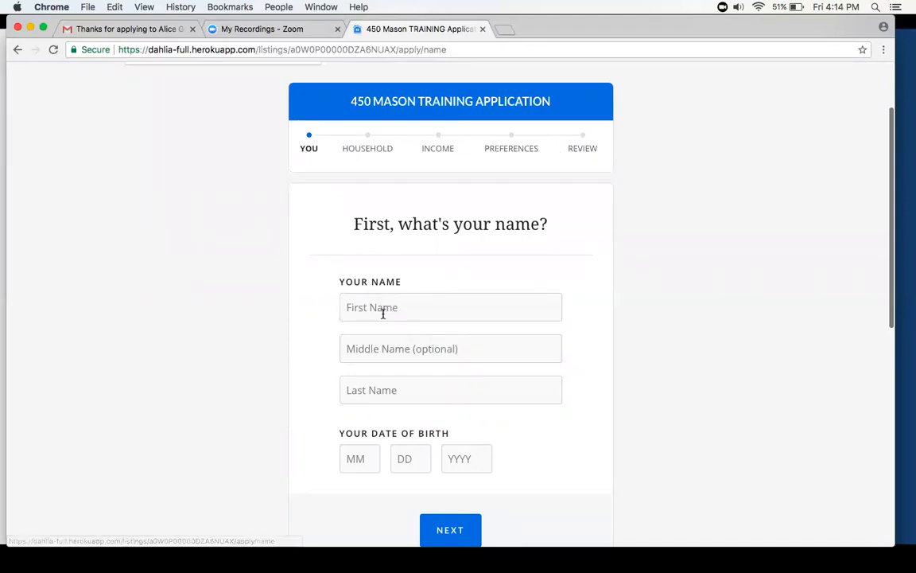
- Enter the applicant's first and last name, leaving the optional middle name blank
scroll(382, 294, "down", 2)
left_click(370, 261)
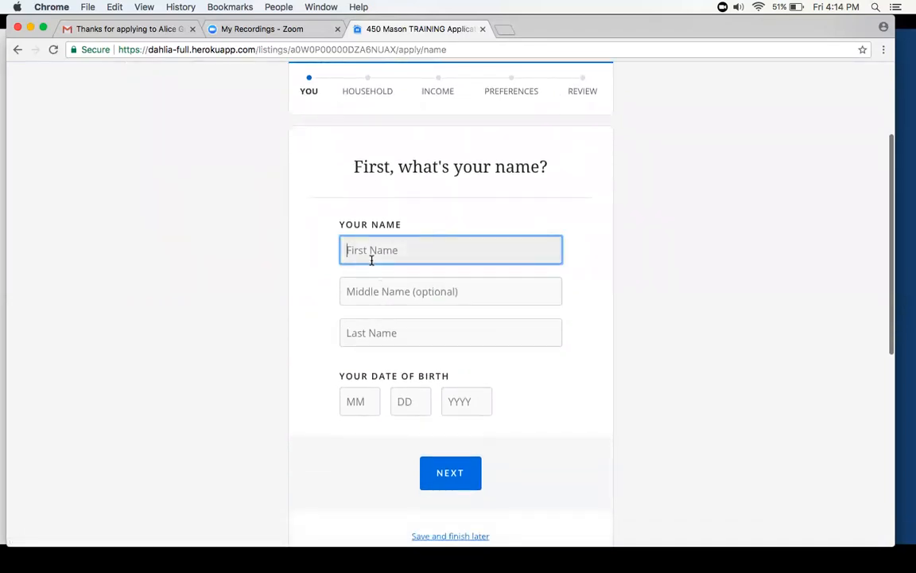
type("G")
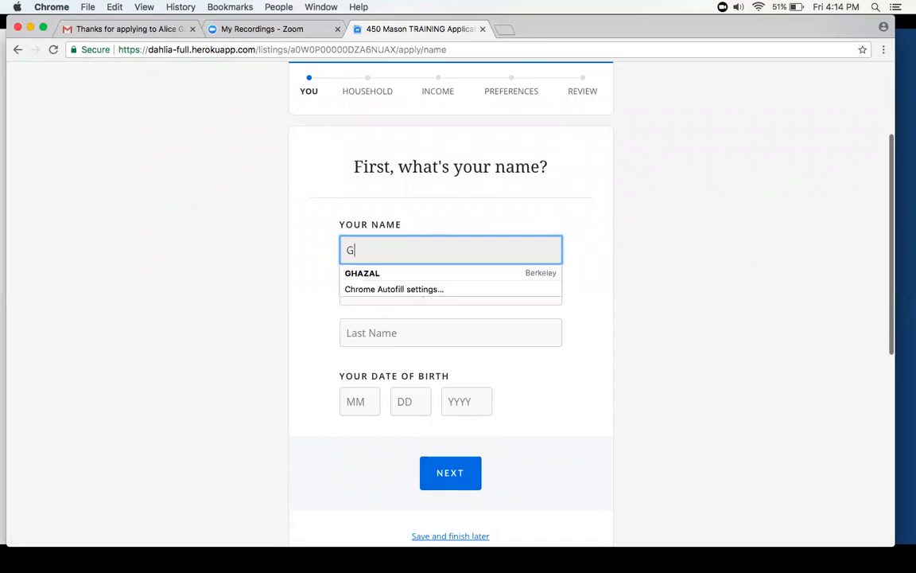
type("hazal")
key("Tab")
key("Tab")
type("R")
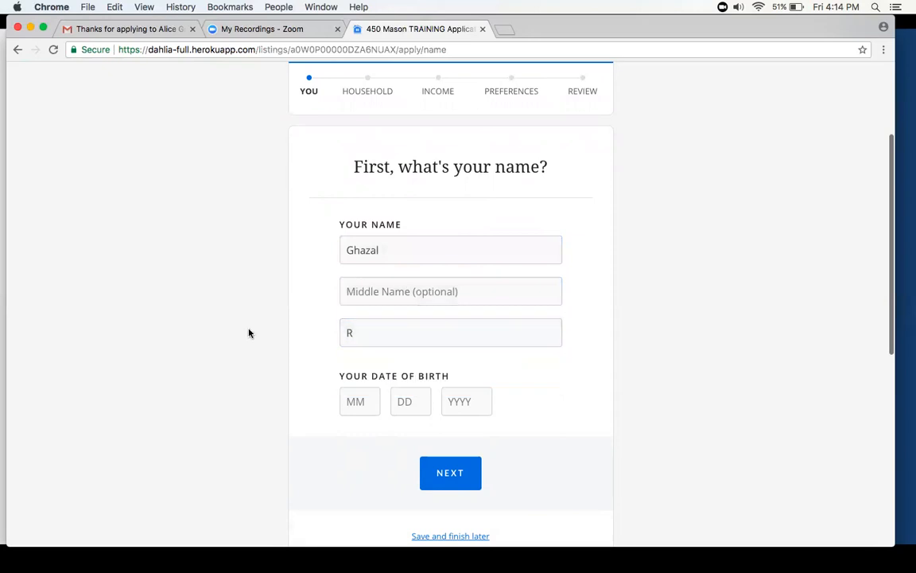
- Fill in the applicant's date of birth and proceed to the contact information page
left_click(367, 399)
type("05")
key("Tab")
type("20")
key("Tab")
type("1960")
left_click(630, 387)
scroll(632, 388, "down", 2)
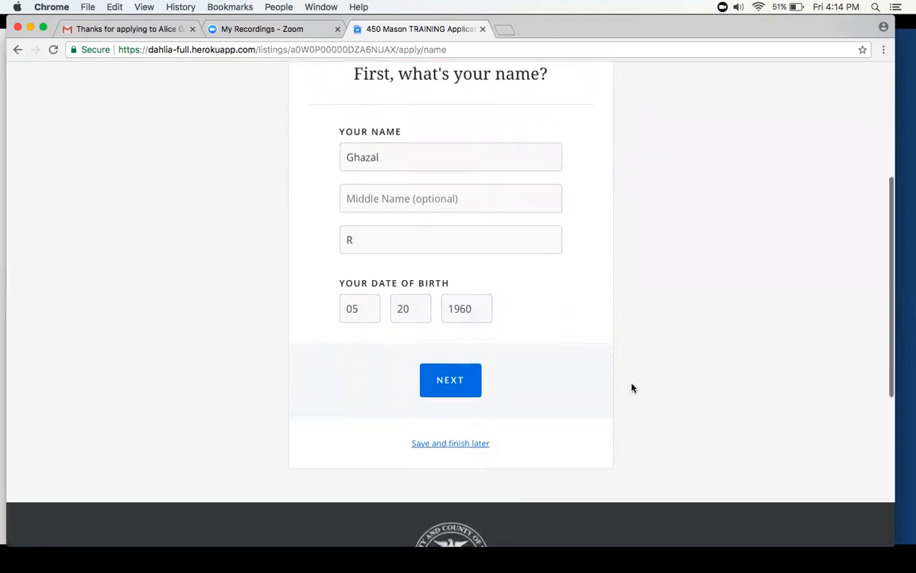
left_click(450, 381)
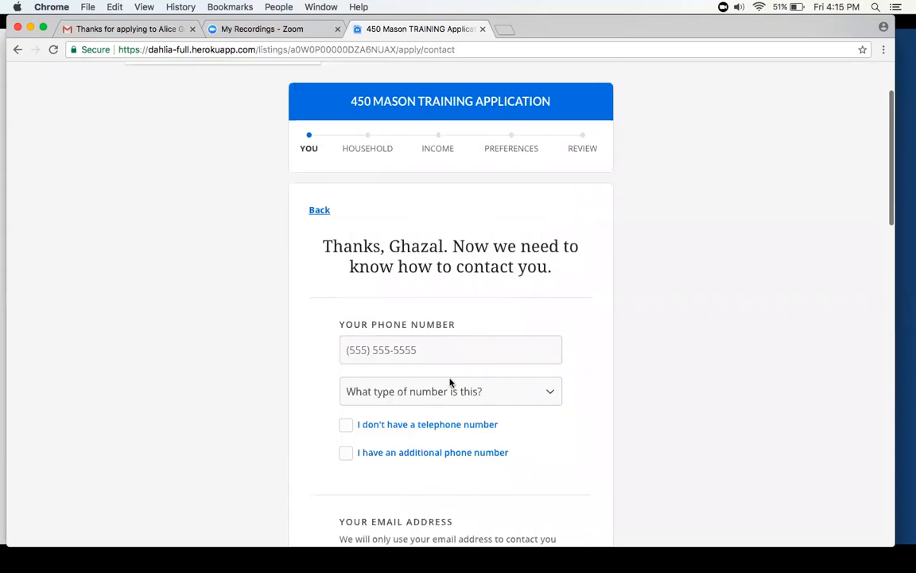
- Look over the contact fields and mark that the applicant doesn't have a telephone number
scroll(450, 382, "down", 2)
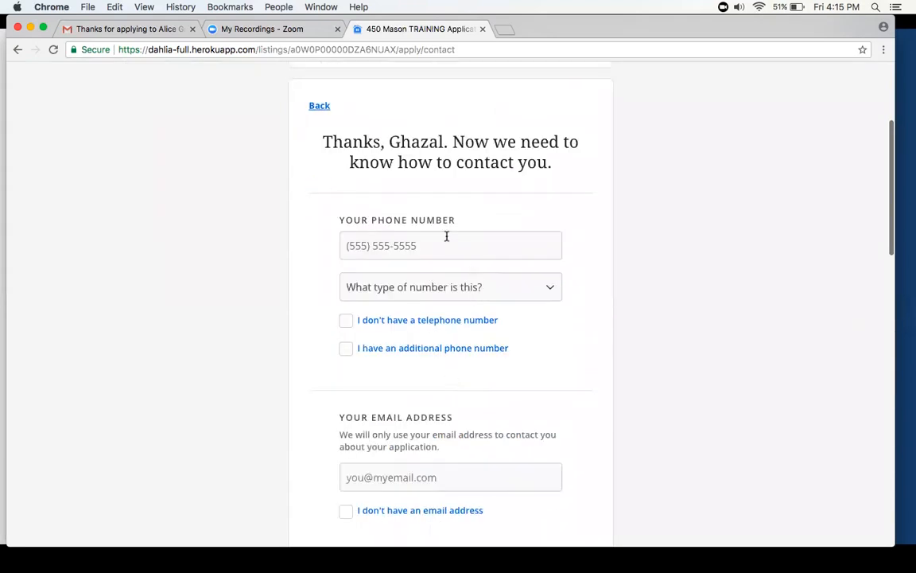
scroll(446, 235, "down", 1)
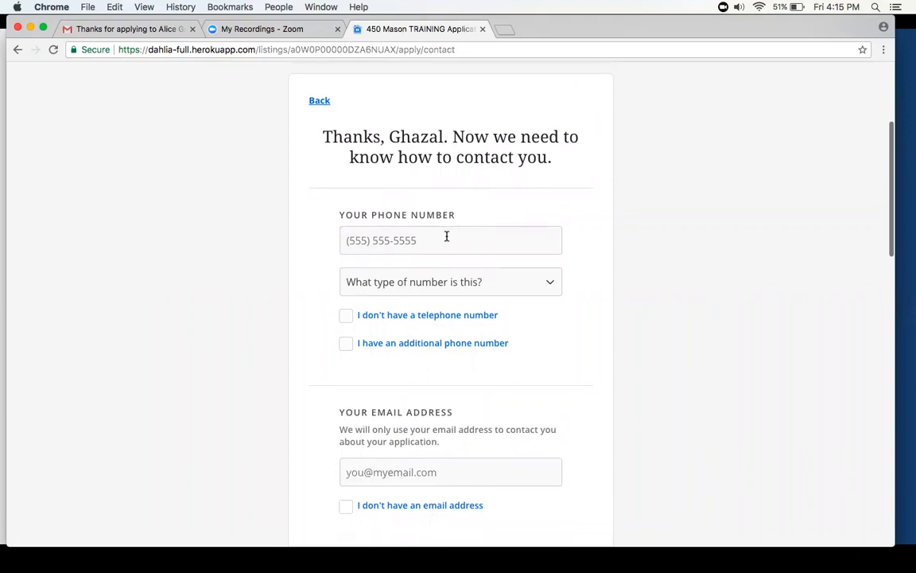
scroll(446, 236, "down", 5)
scroll(447, 238, "up", 3)
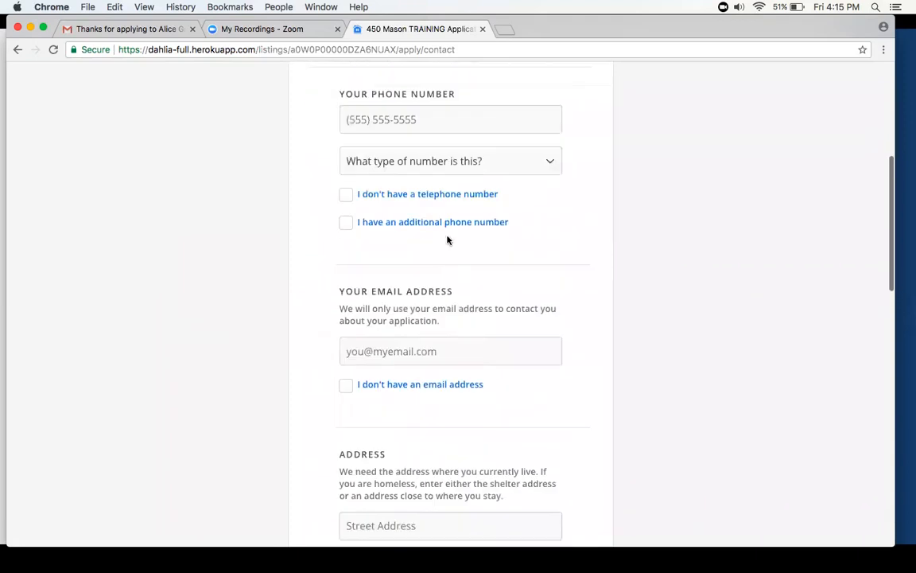
left_click(346, 194)
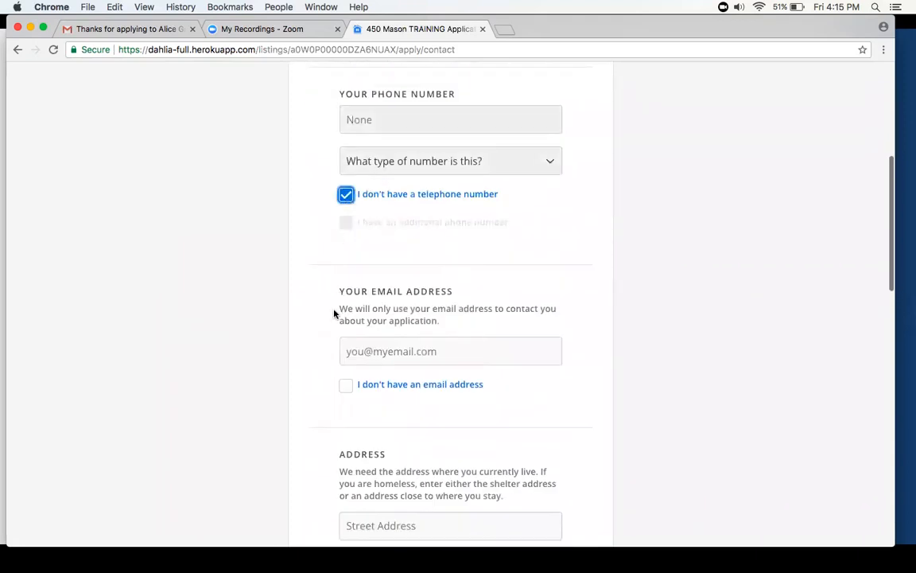
- Fill in the applicant's email address using the matching autofill suggestion
scroll(347, 305, "down", 1)
left_click(366, 283)
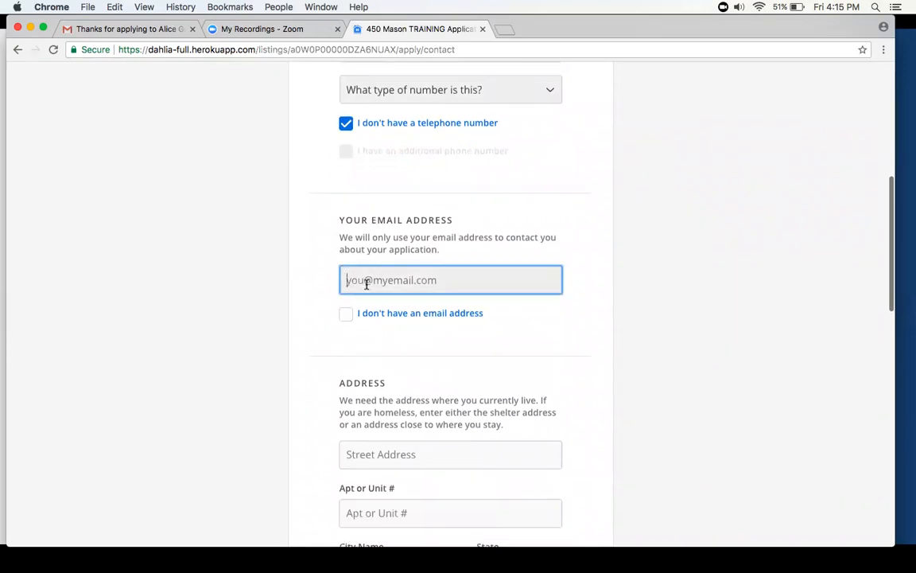
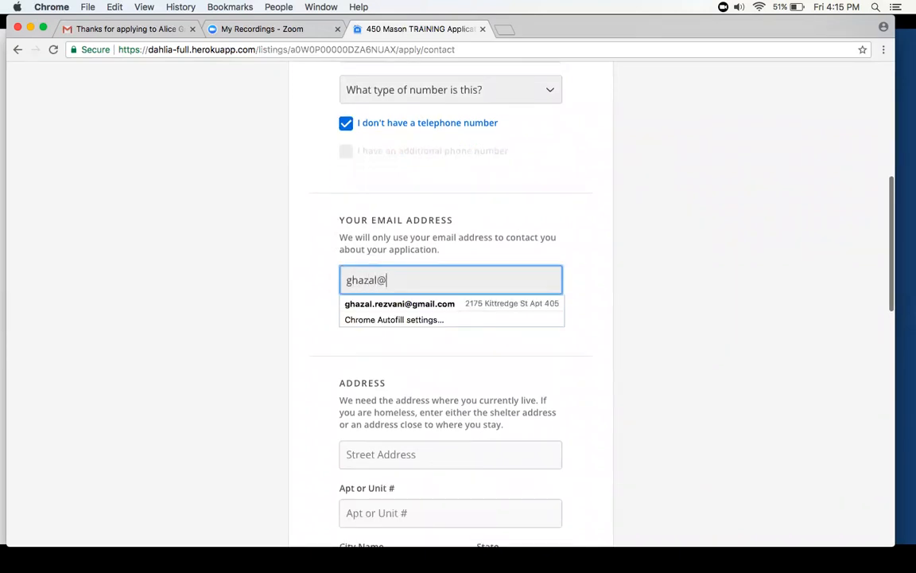
key("Down")
key("Tab")
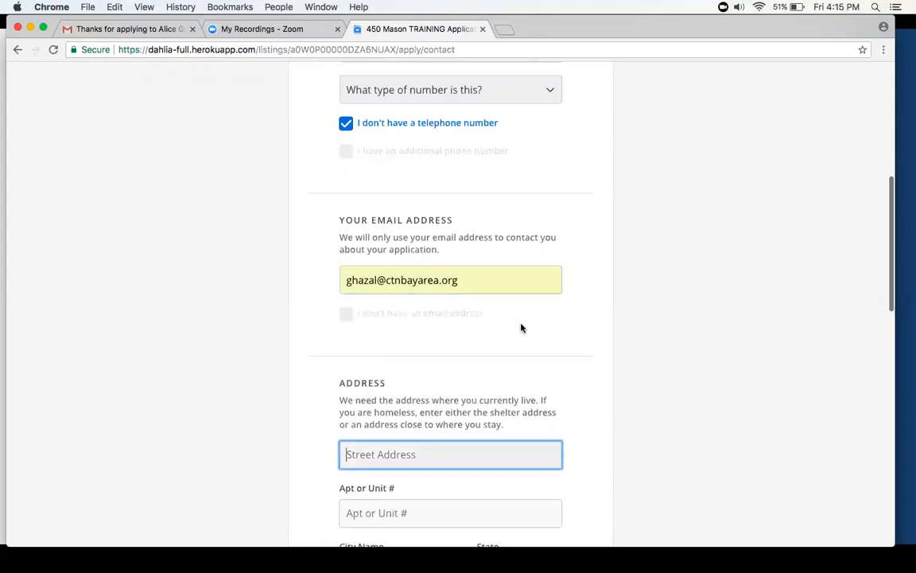
left_click(598, 328)
- Enter the applicant's current street address from the autofill suggestion and add the unit number
scroll(599, 328, "down", 2)
left_click(466, 334)
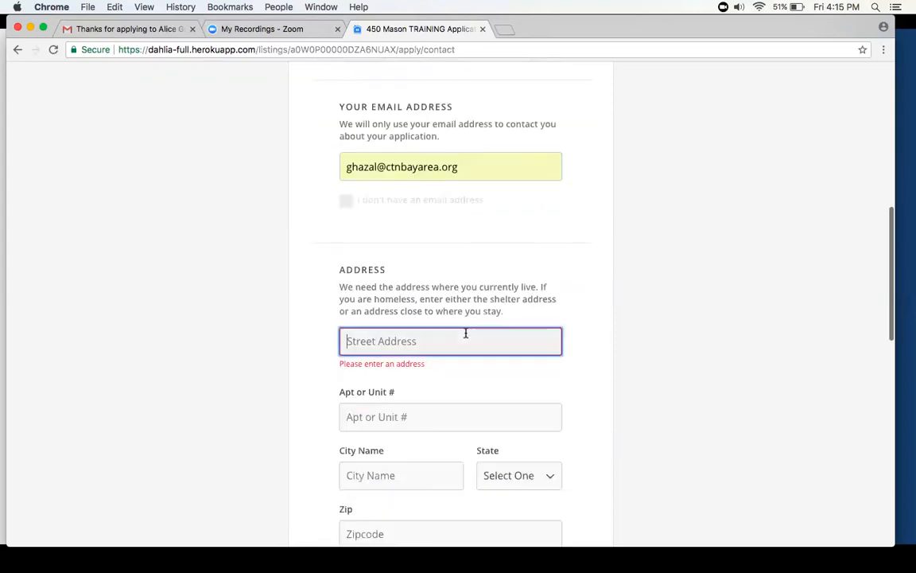
scroll(466, 332, "down", 1)
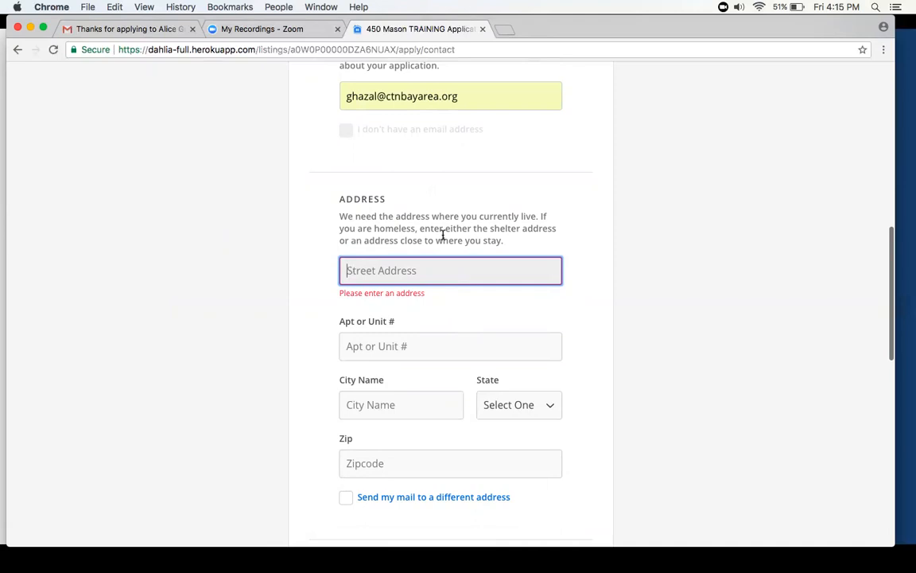
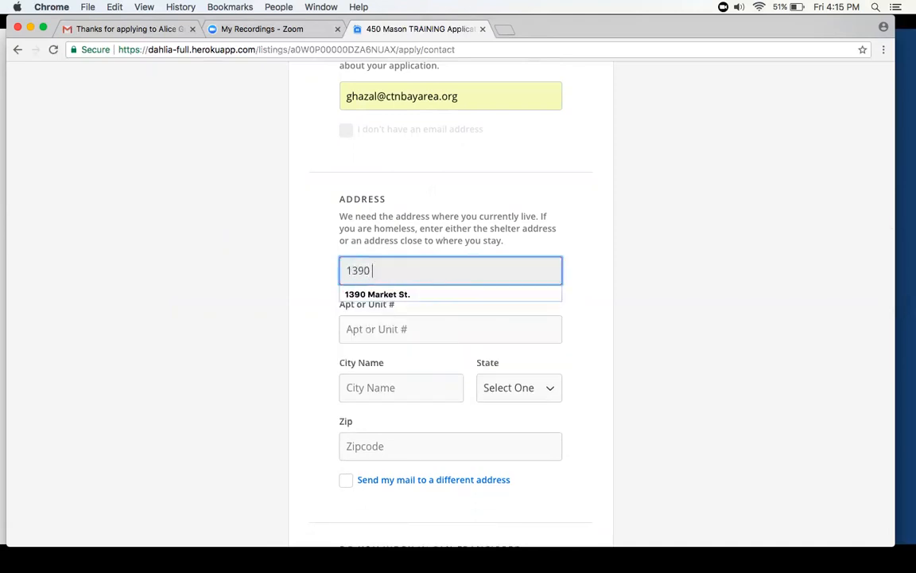
key("Down")
key("Tab")
key("Tab")
- Complete the applicant's current address by filling in the city, state and zip code
left_click(363, 385)
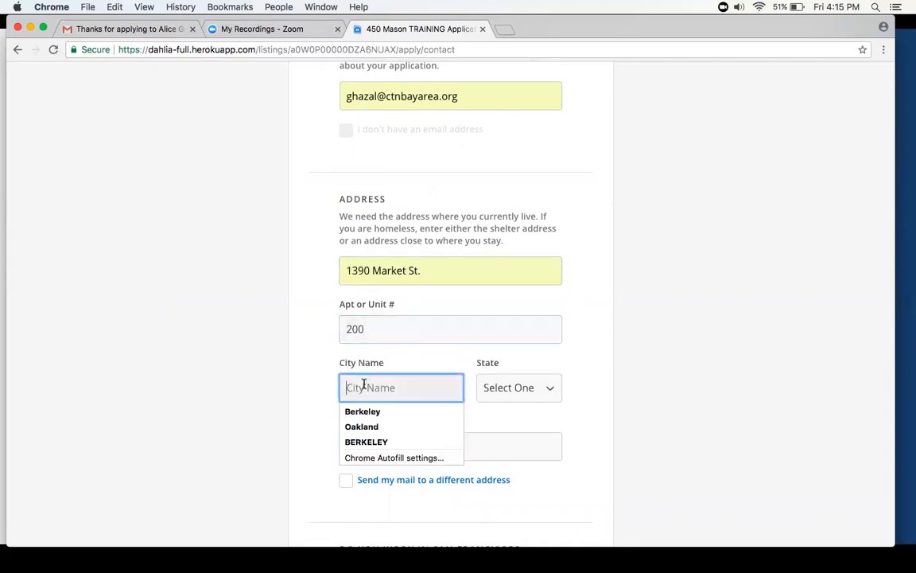
type("San")
key("Down")
key("Tab")
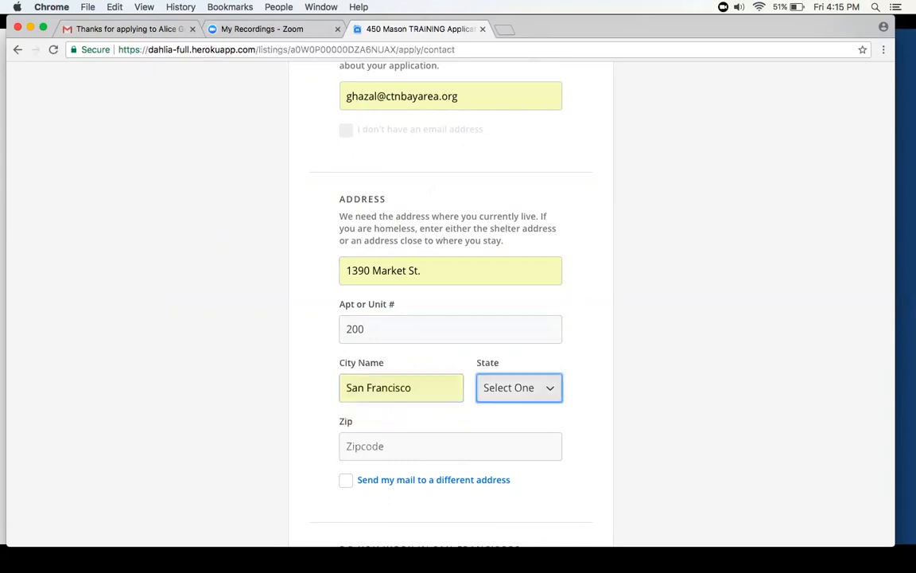
left_click(502, 385)
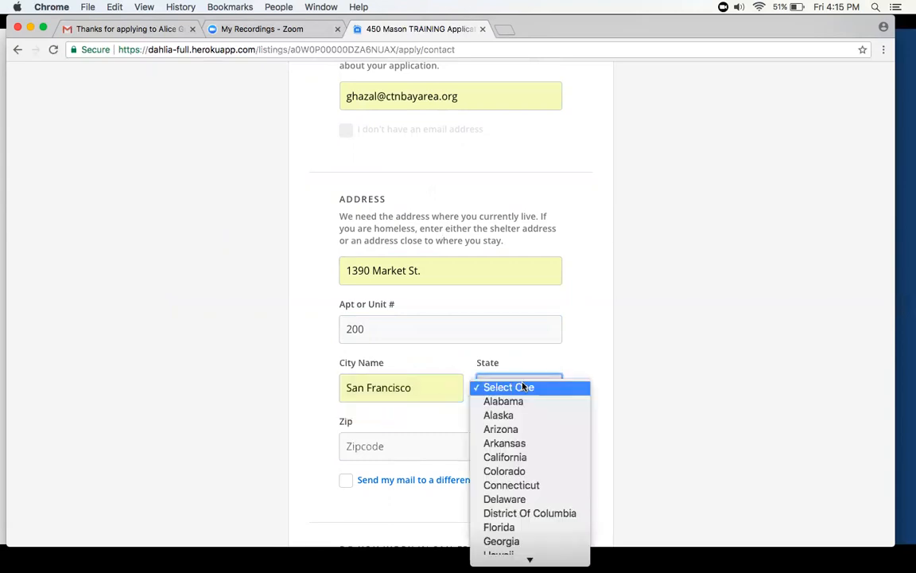
left_click(499, 458)
scroll(485, 434, "down", 1)
left_click(450, 419)
type("9")
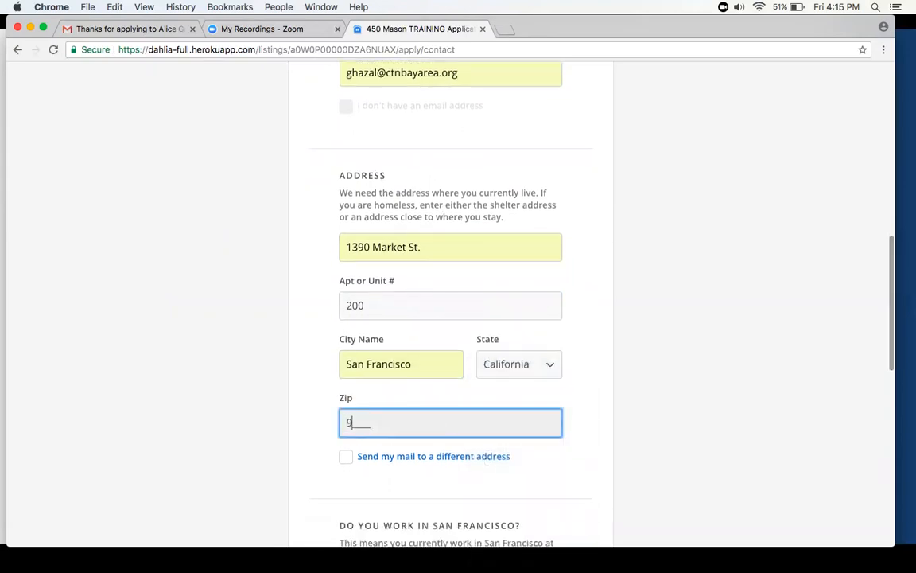
type("4102")
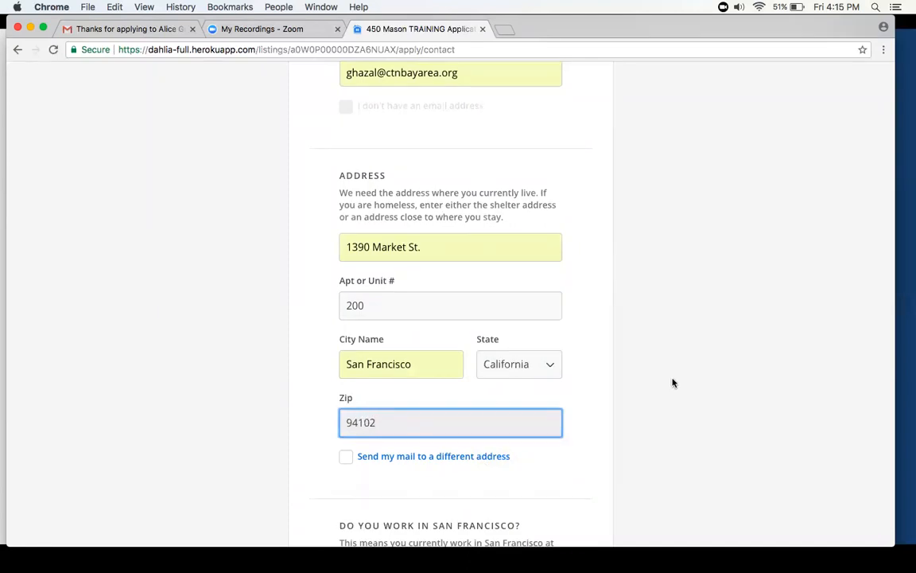
left_click(672, 383)
- Answer Yes to working in San Francisco and submit the contact information page
scroll(672, 383, "down", 5)
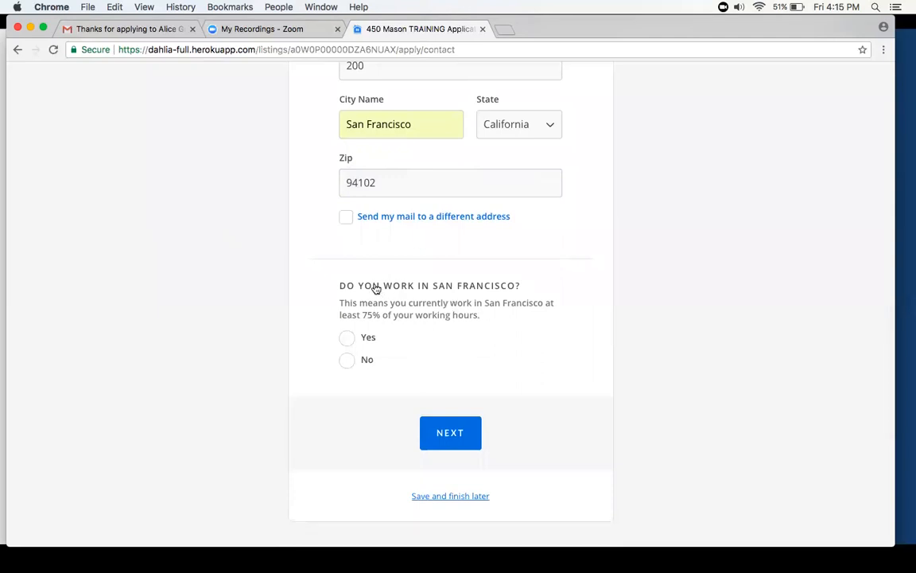
left_click(346, 338)
left_click_drag(367, 381, 526, 384)
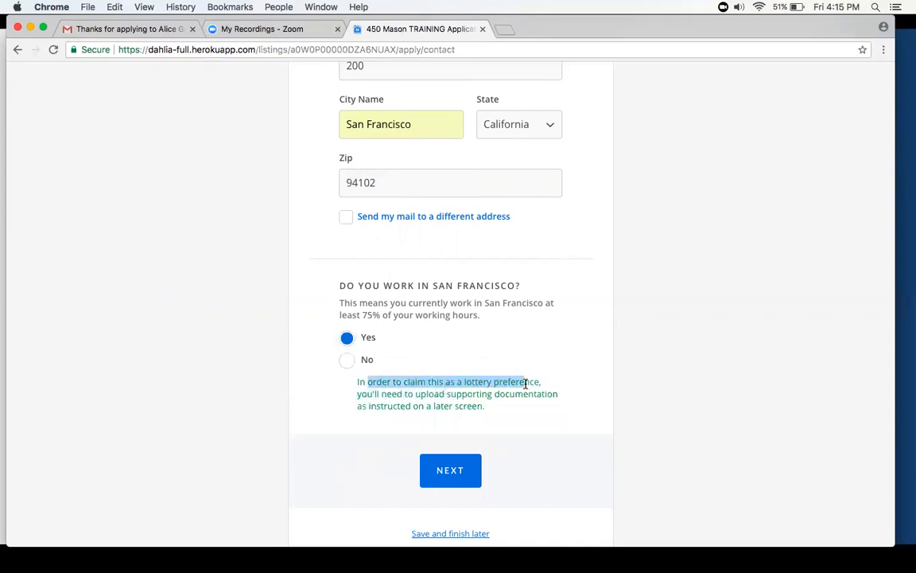
left_click(402, 386)
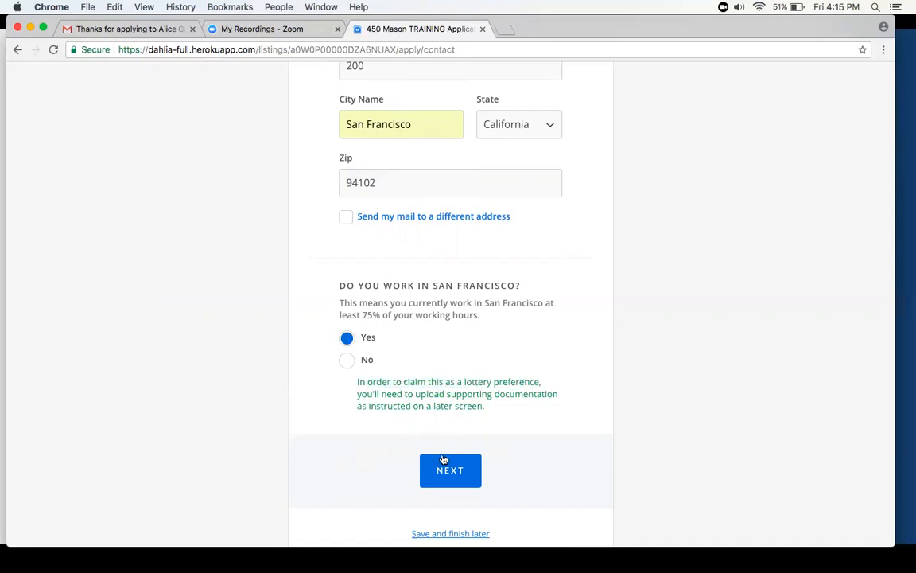
scroll(443, 465, "down", 2)
left_click(448, 407)
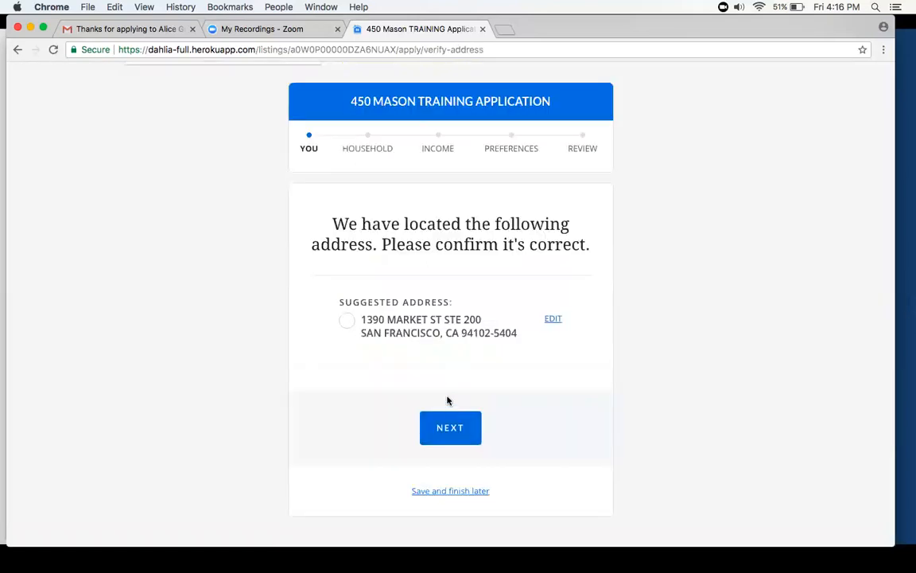
- Accept the suggested version of the applicant's address and proceed to the alternate contact question
scroll(425, 289, "down", 1)
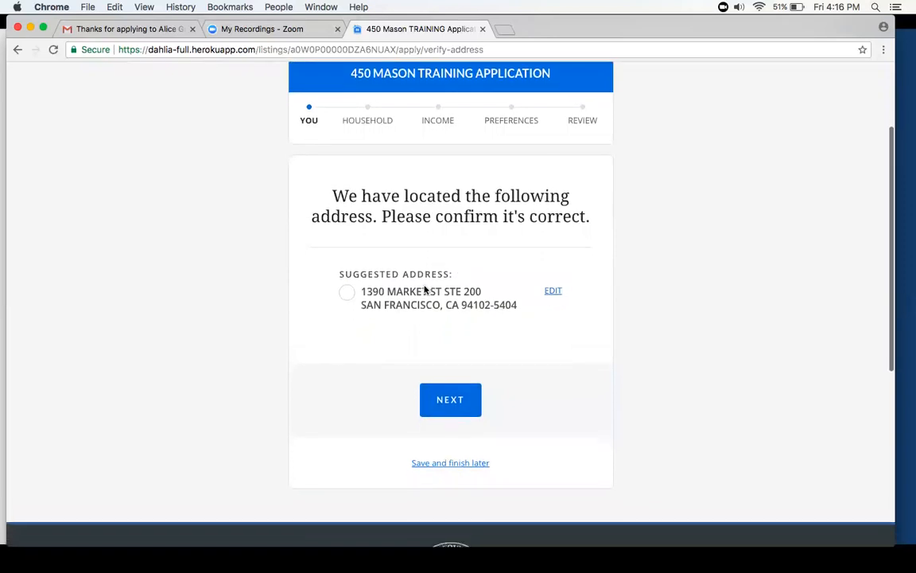
left_click(347, 291)
left_click(460, 398)
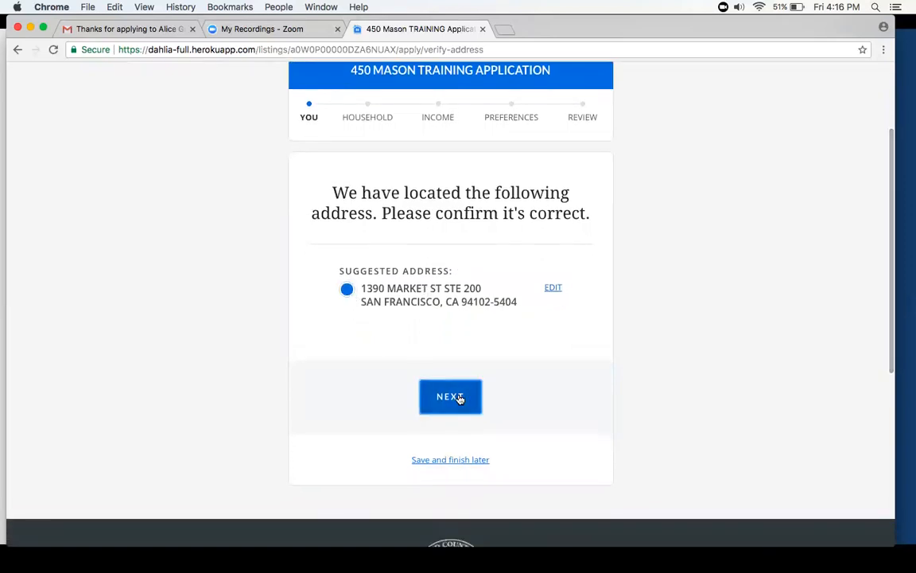
- State that the applicant doesn't have an alternate contact and proceed to the household section
scroll(460, 399, "down", 3)
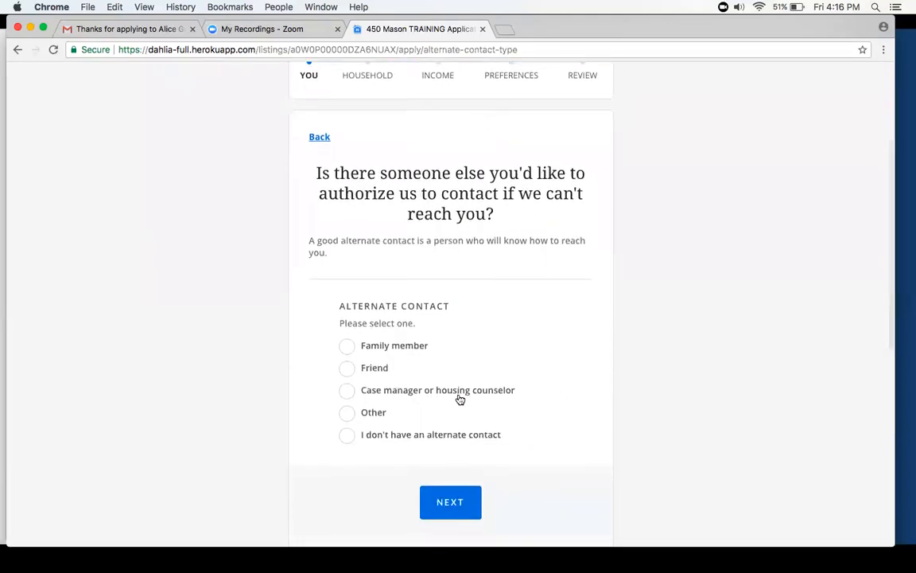
scroll(460, 399, "down", 1)
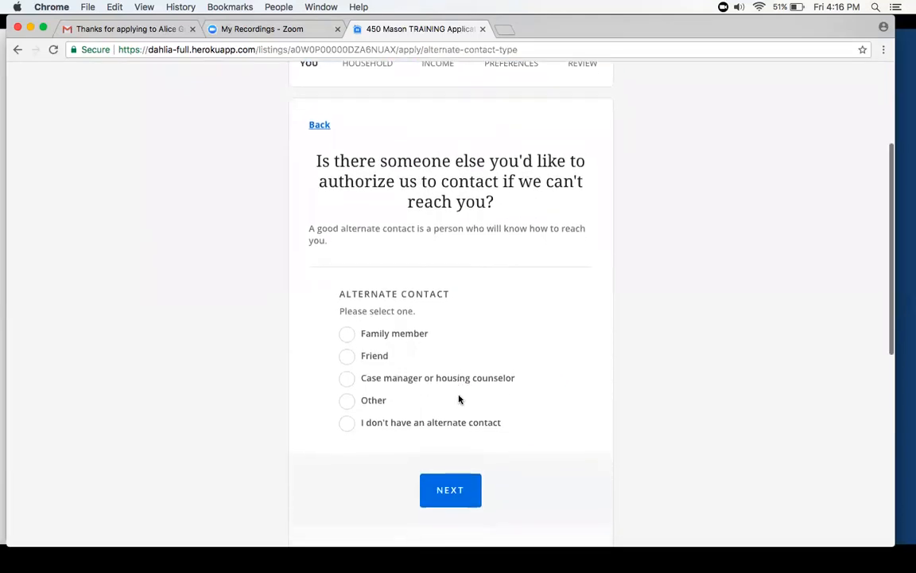
left_click(350, 419)
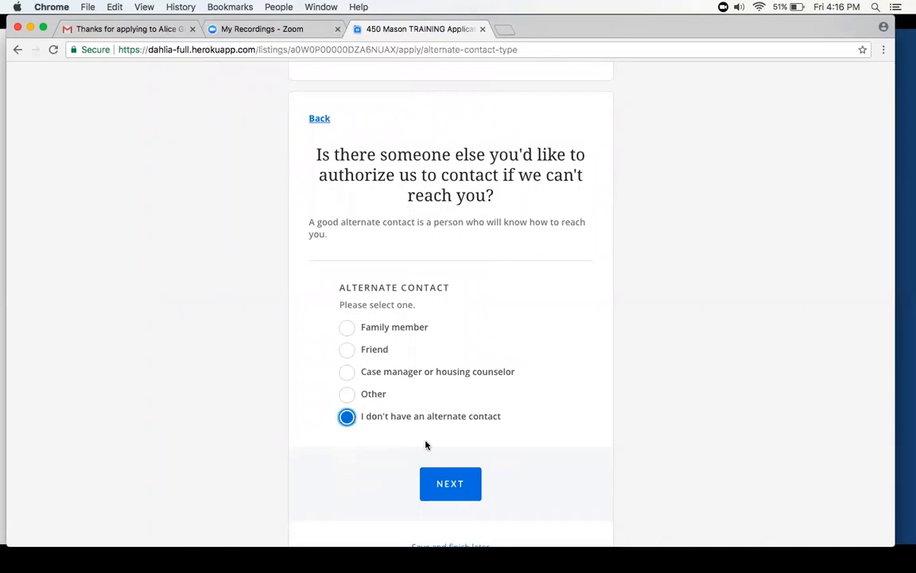
left_click(447, 479)
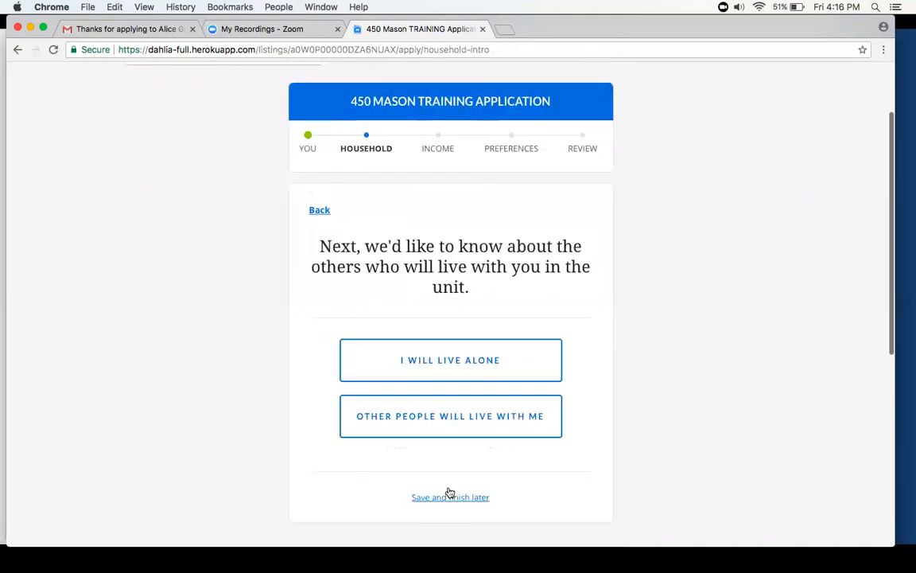
- Indicate that other people will live in the unit and continue past the duplicate-application notice to the household member list
scroll(448, 493, "down", 2)
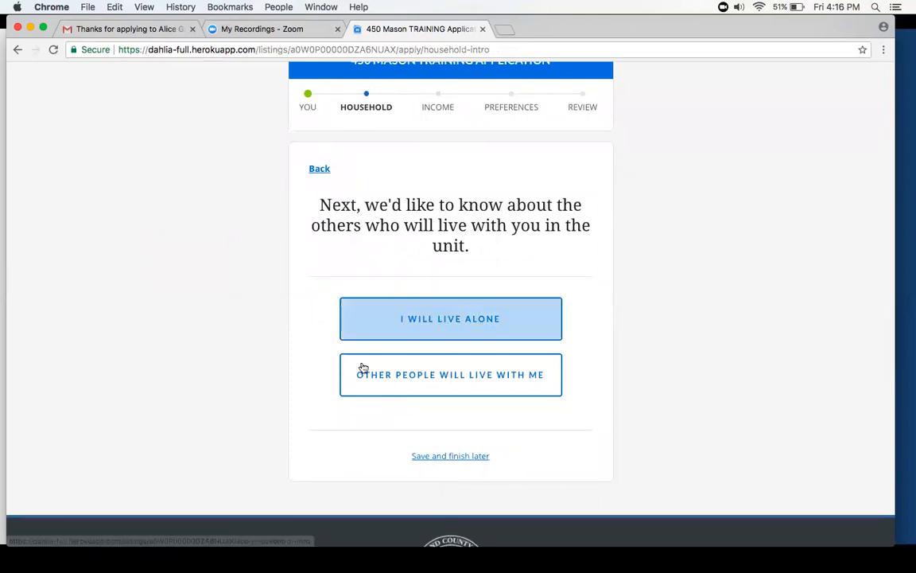
left_click(400, 375)
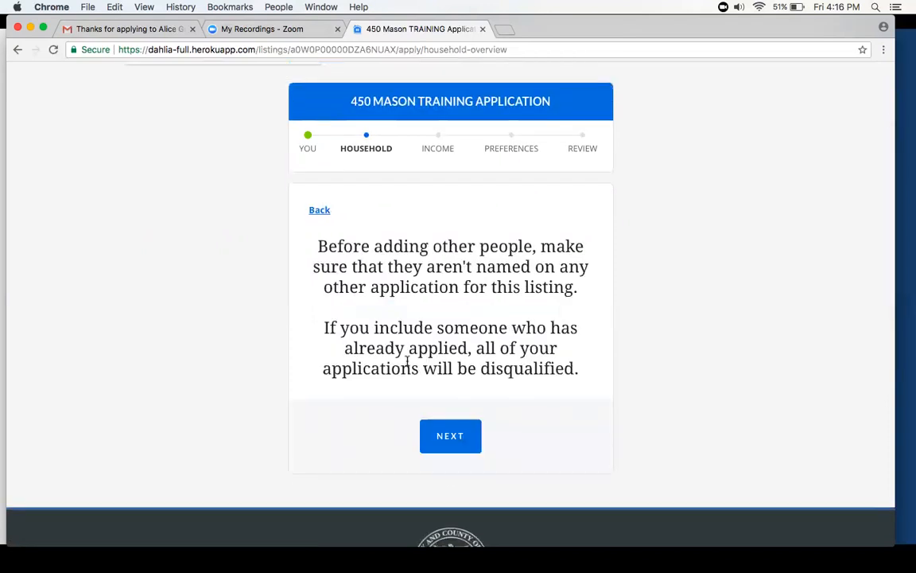
scroll(407, 362, "down", 1)
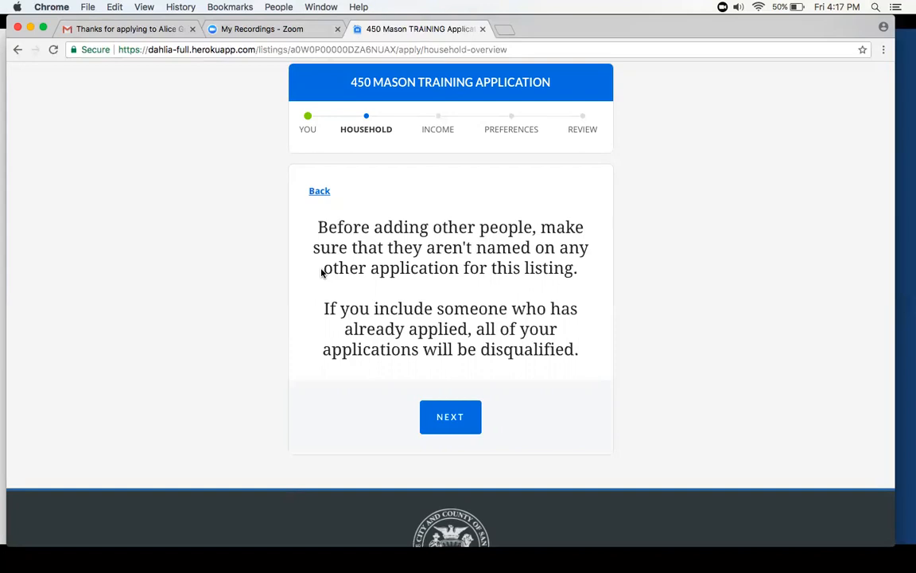
left_click(462, 410)
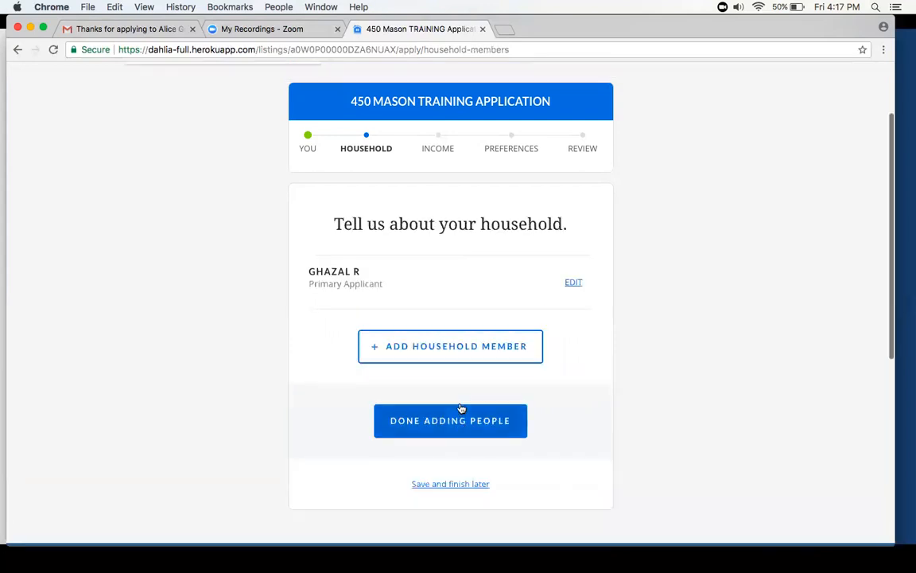
- Look over the questions on the form for adding a household member and cancel adding the person
left_click(432, 344)
scroll(430, 334, "down", 1)
scroll(430, 334, "down", 10)
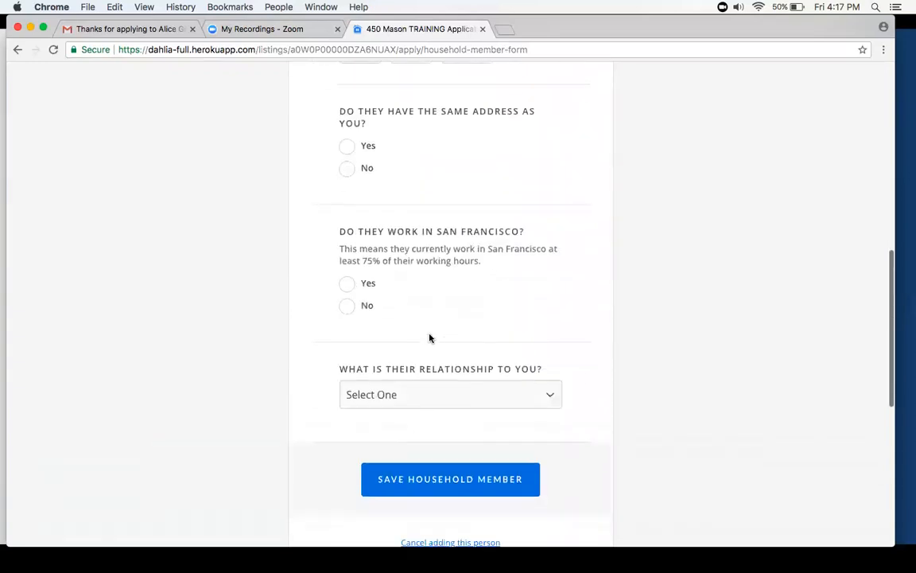
scroll(430, 336, "up", 10)
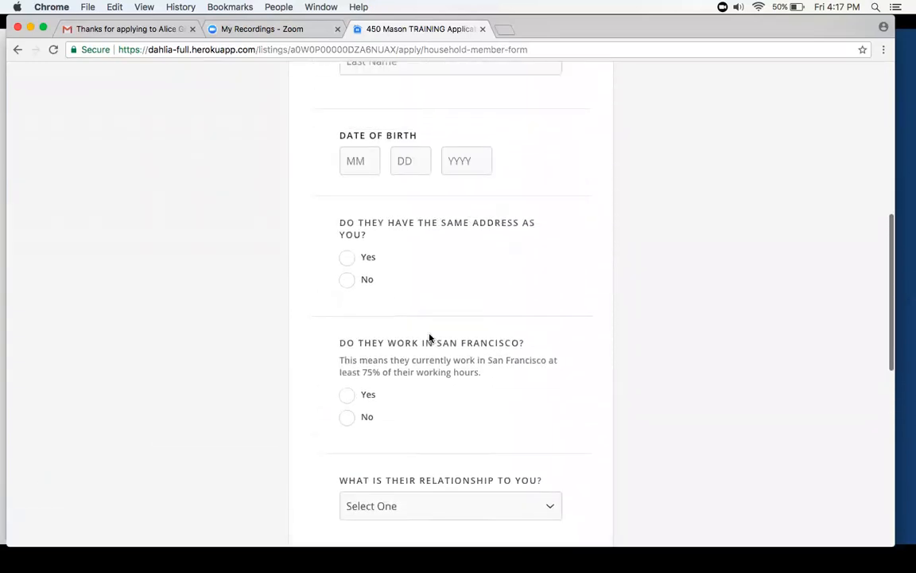
scroll(430, 334, "down", 10)
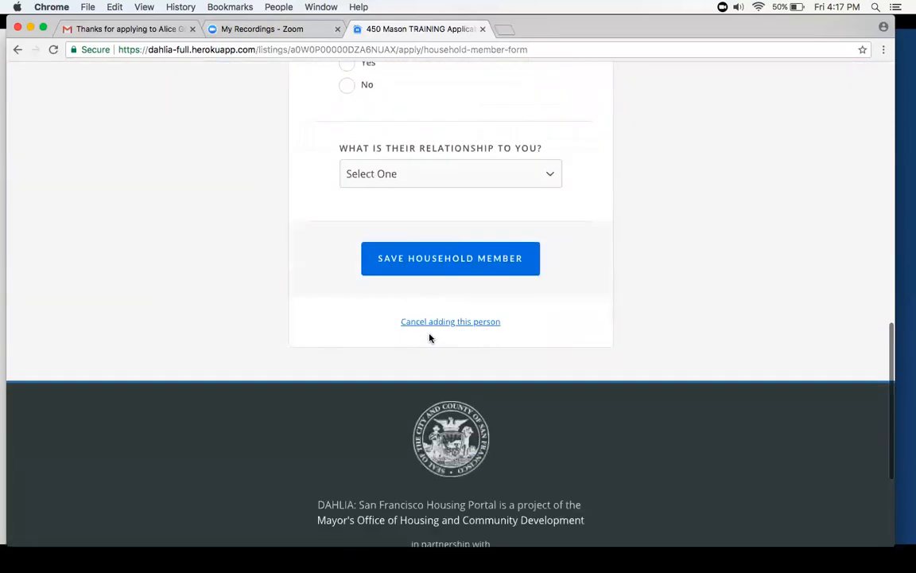
left_click(426, 321)
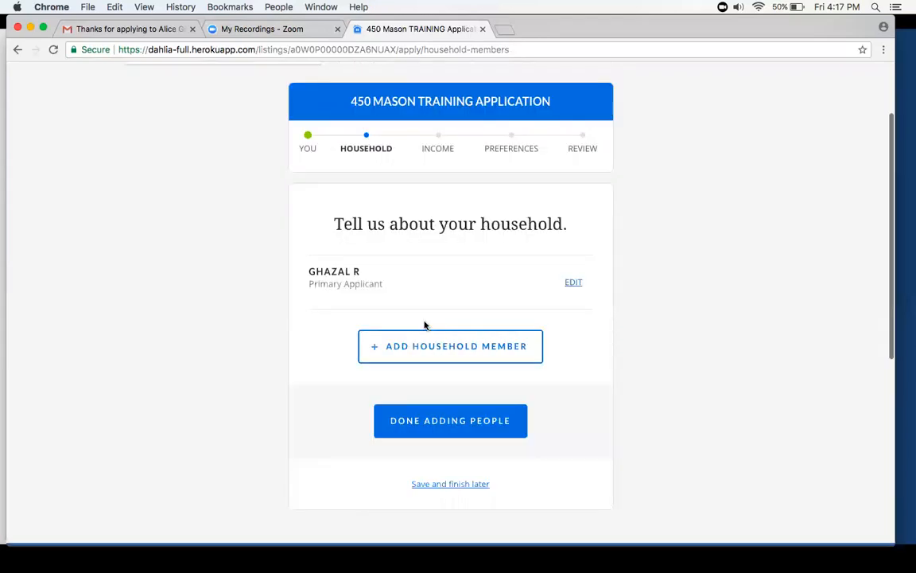
- Finish adding household members and answer No to needing ADA accessibility features
left_click(427, 415)
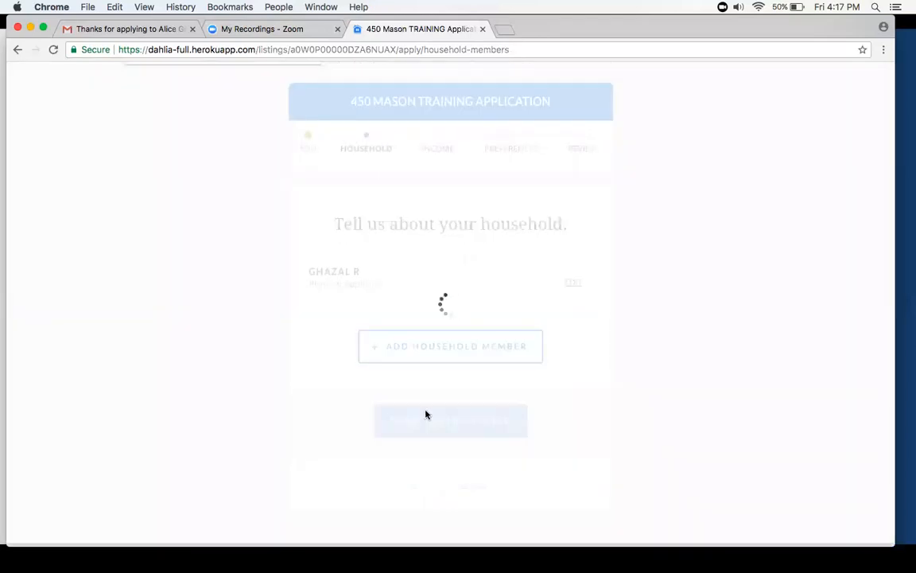
scroll(426, 414, "down", 2)
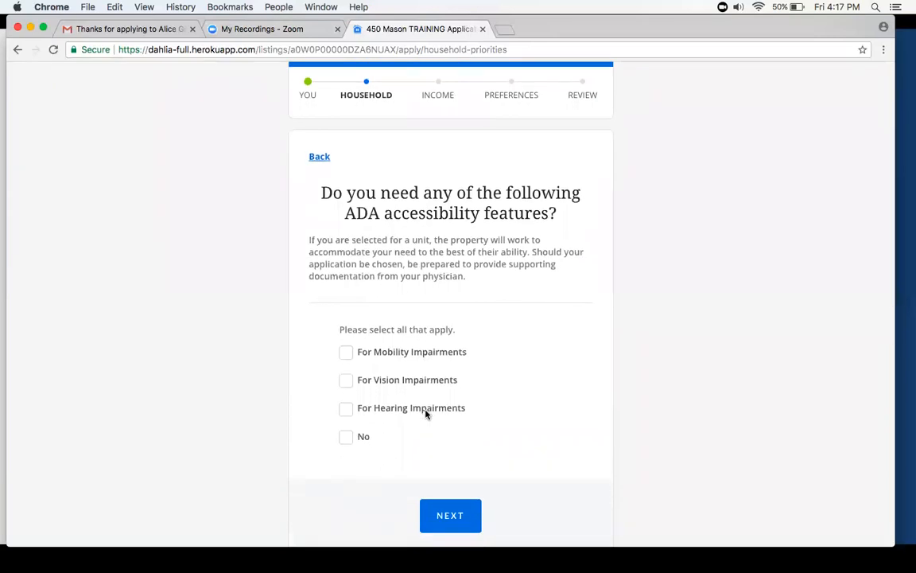
left_click(347, 438)
left_click(471, 513)
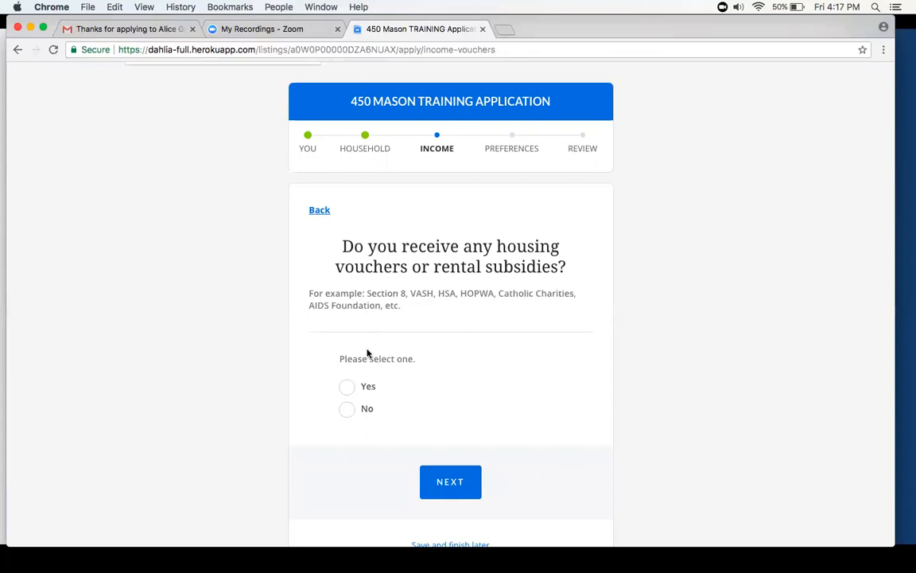
- Answer No to housing vouchers or rental subsidies and submit a household pre-tax income of $35,000.00 per year
left_click(347, 410)
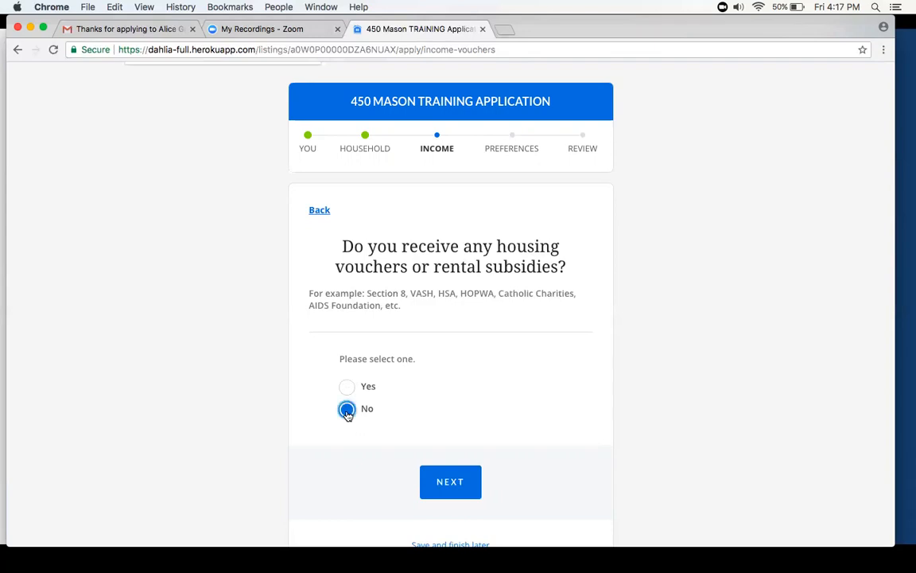
left_click(450, 477)
scroll(417, 307, "down", 1)
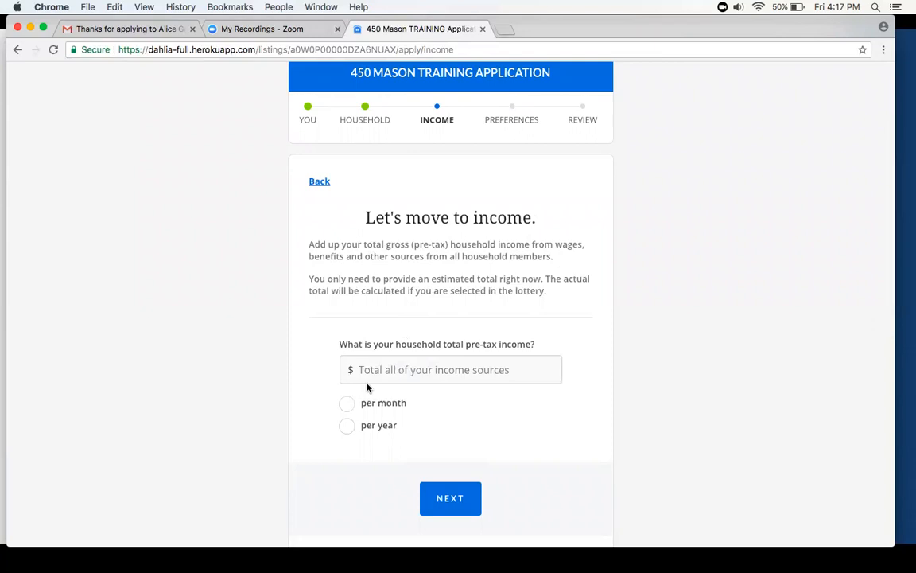
left_click(347, 425)
left_click(370, 369)
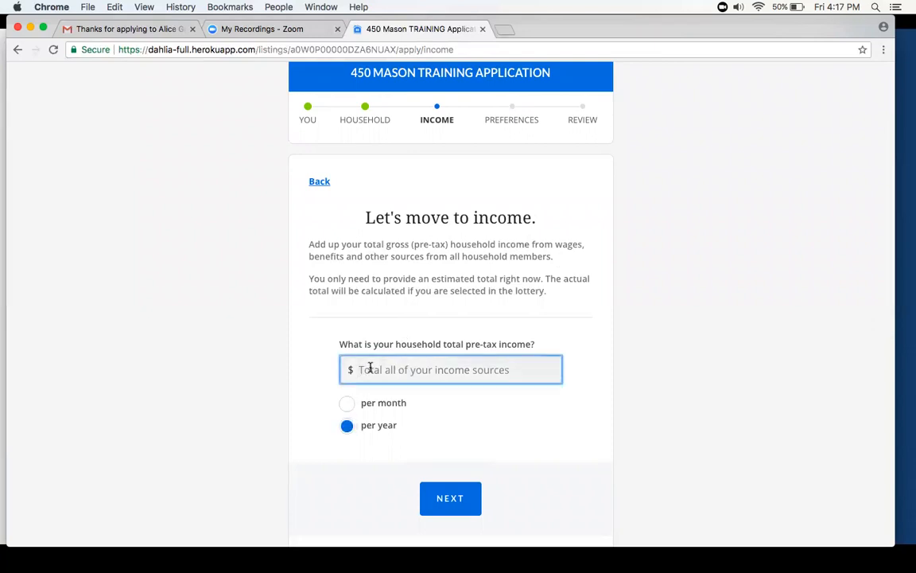
type("3")
key("Down")
key("Return")
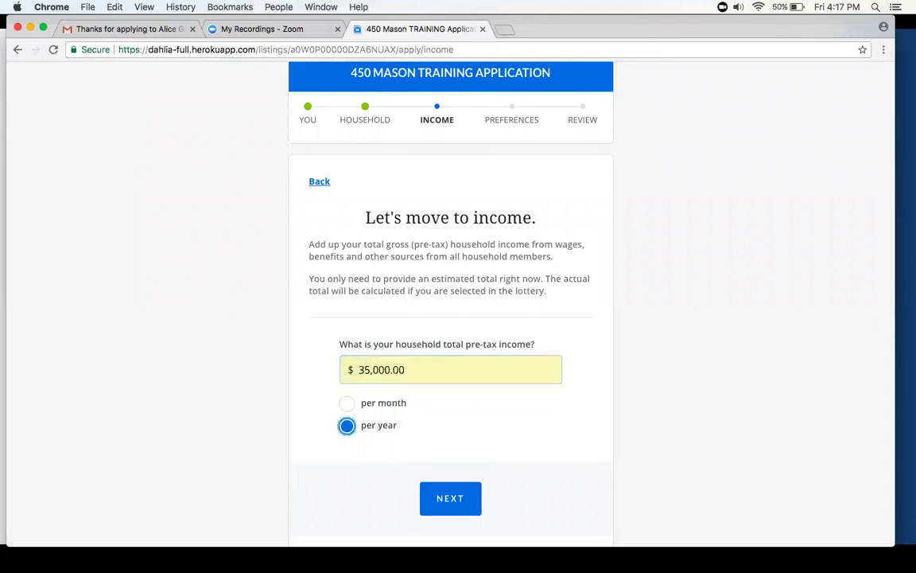
left_click(440, 504)
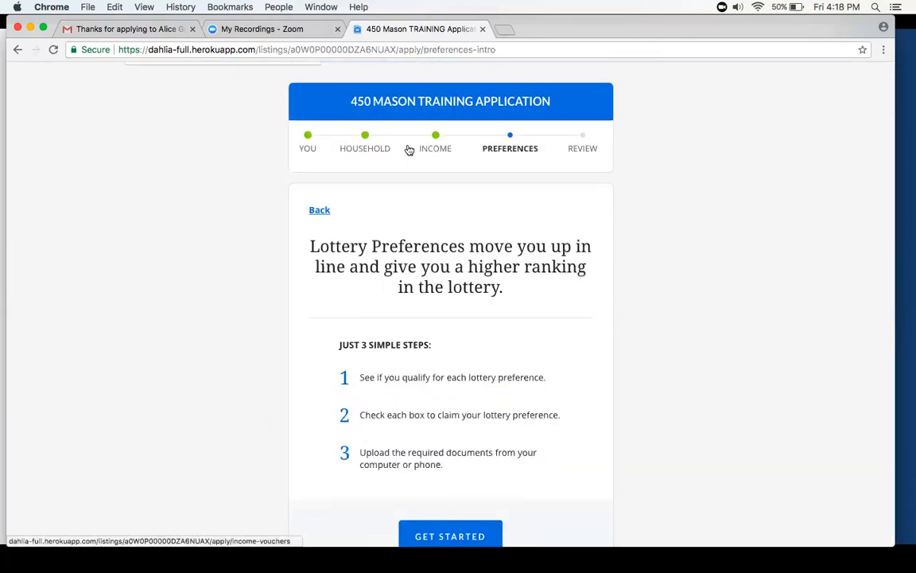
- Start the lottery preferences section and claim the Live in the Neighborhood preference
right_click(433, 158)
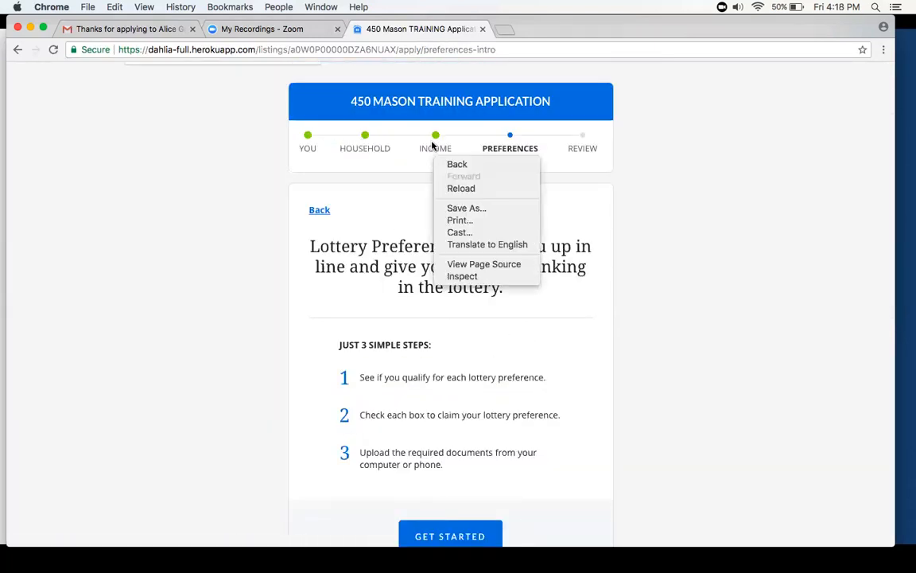
left_click(390, 175)
scroll(390, 175, "down", 2)
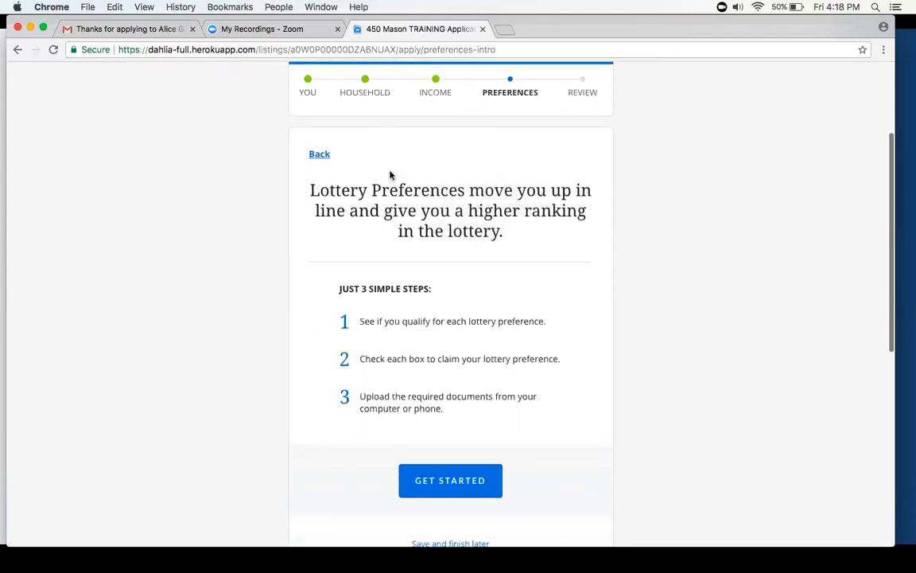
left_click(434, 481)
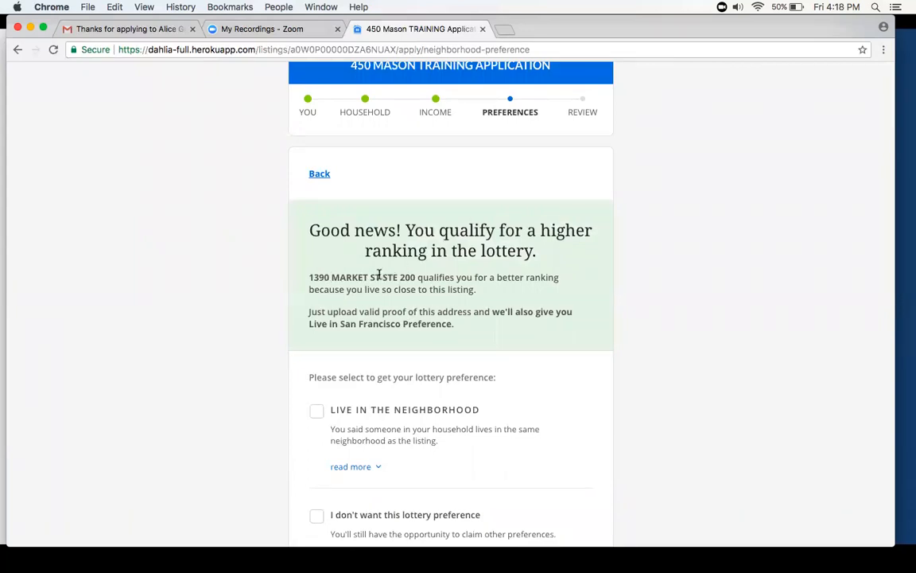
scroll(379, 275, "down", 1)
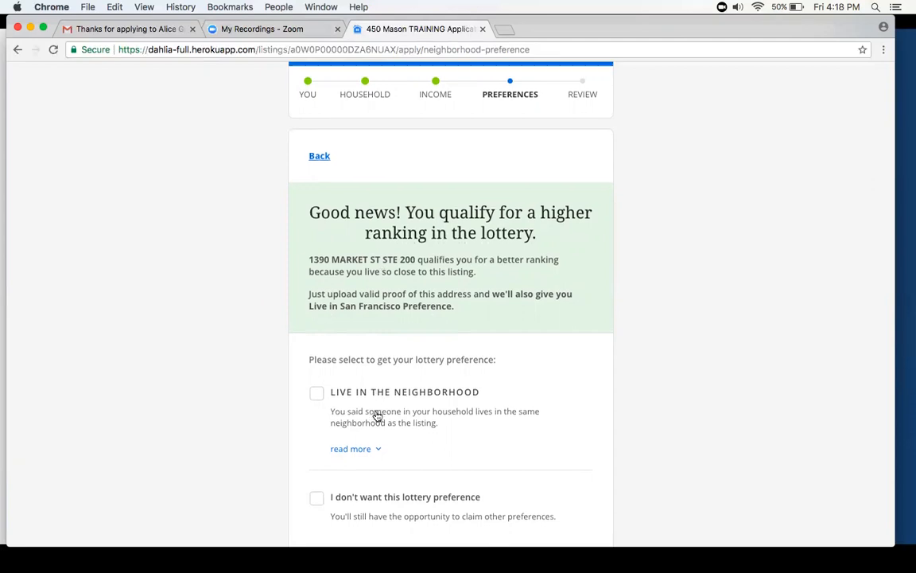
scroll(376, 414, "down", 1)
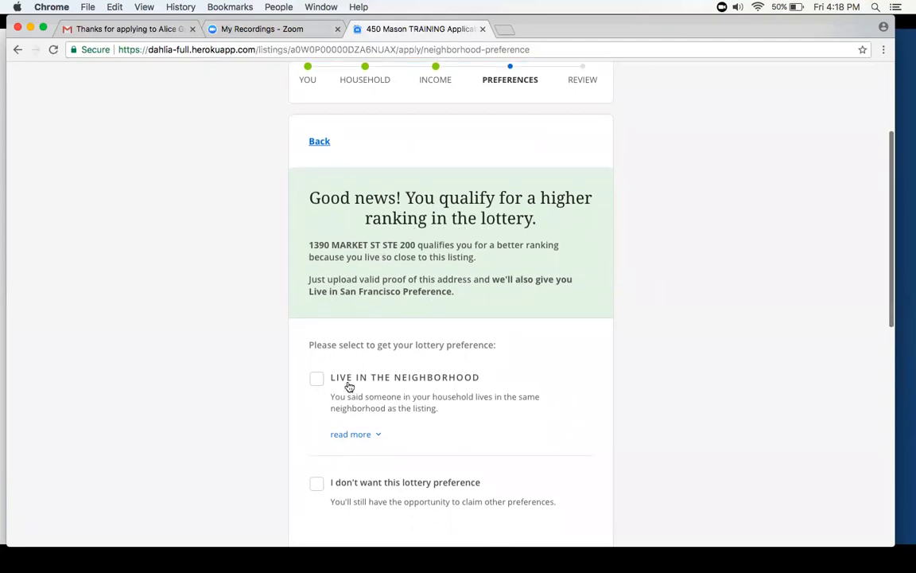
left_click(317, 380)
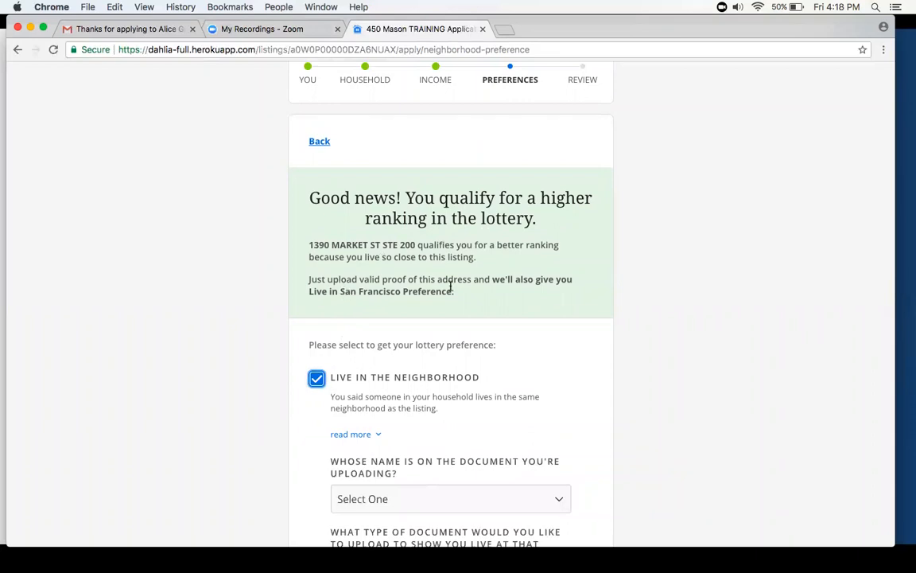
- For the Live in the Neighborhood preference, choose the applicant as the name on the document and Telephone bill (land line only) as proof type
scroll(429, 295, "down", 3)
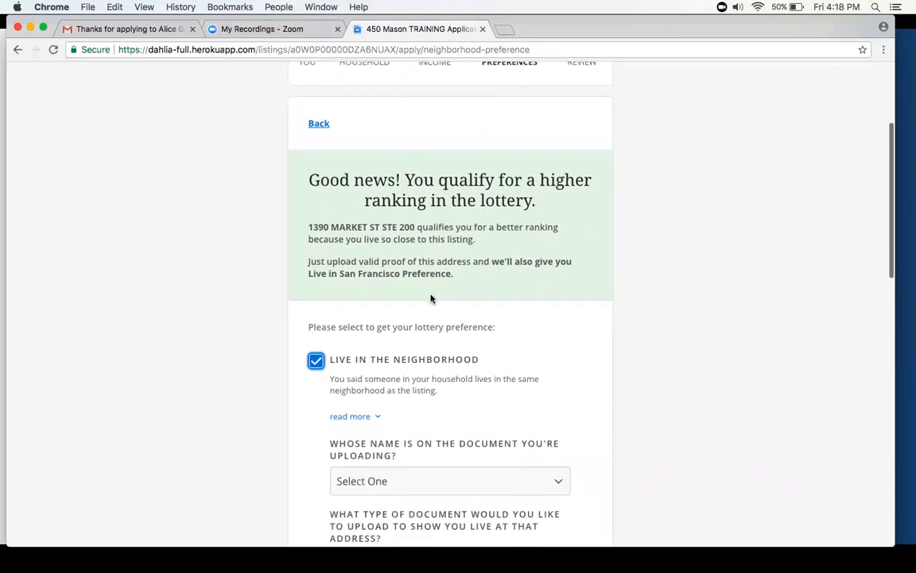
scroll(430, 291, "down", 2)
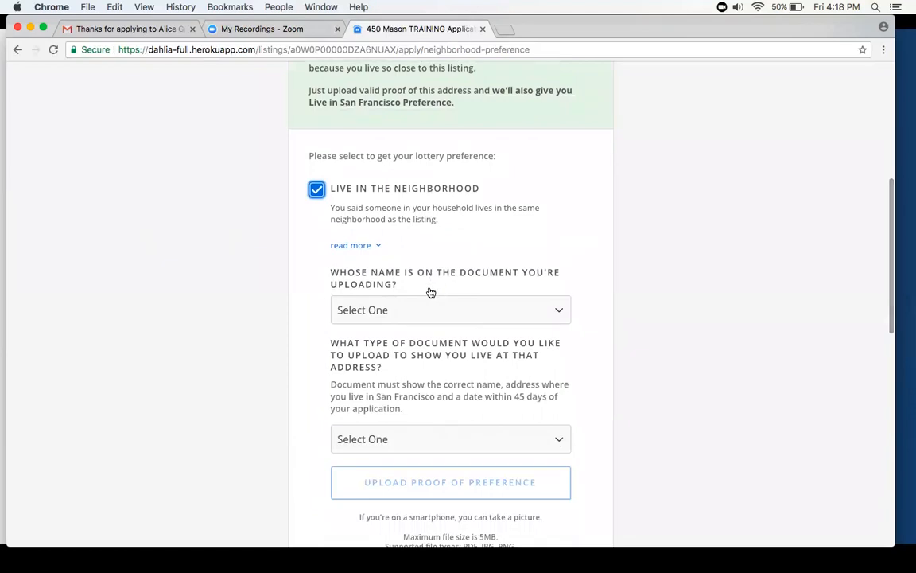
left_click(431, 307)
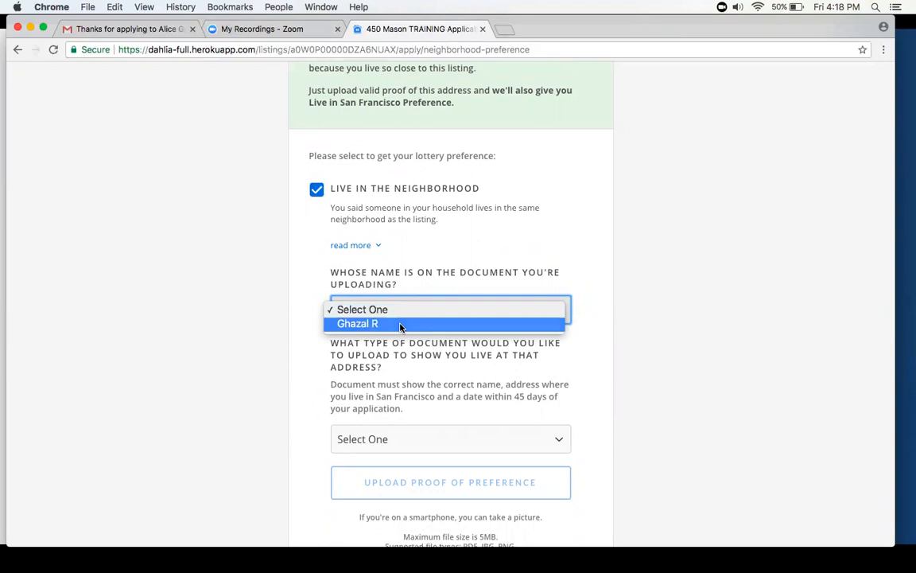
left_click(400, 326)
scroll(400, 324, "down", 2)
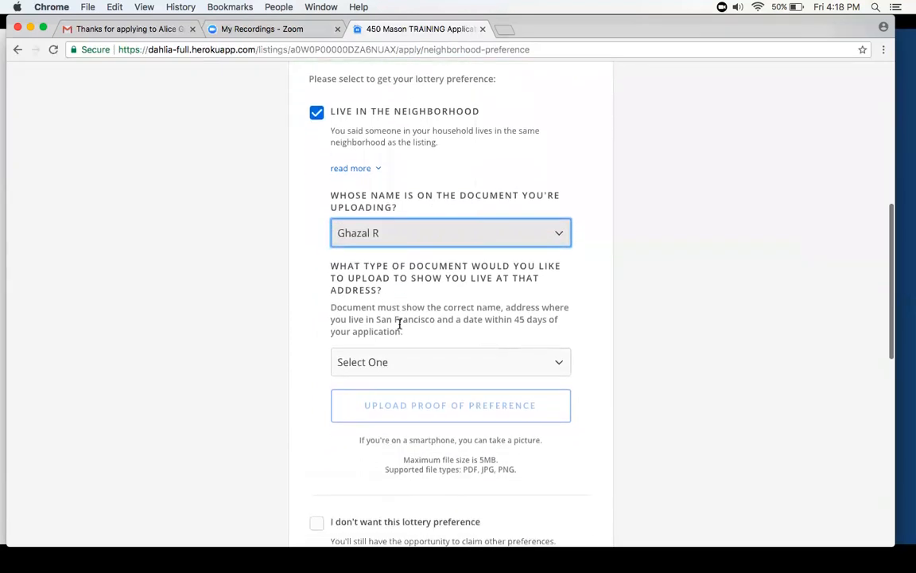
left_click(404, 362)
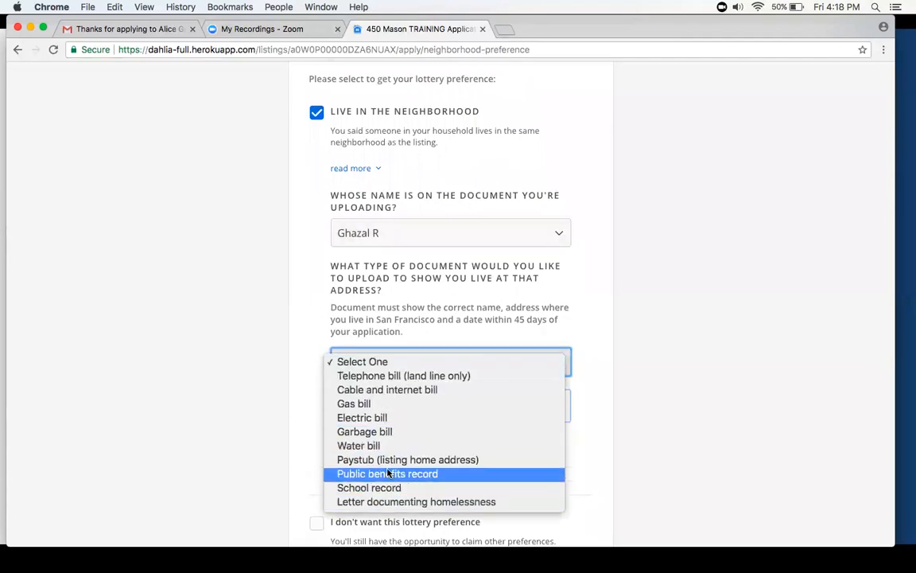
left_click(365, 384)
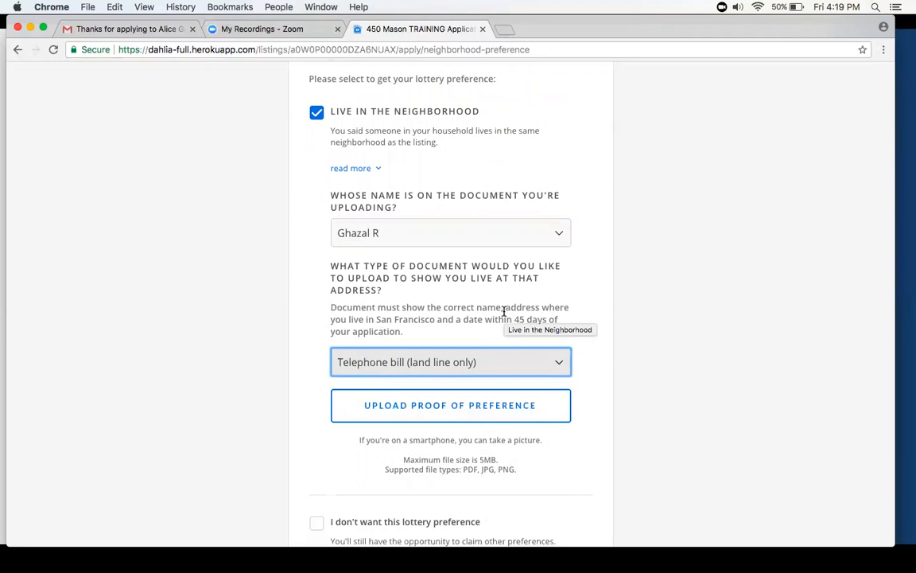
left_click(451, 316)
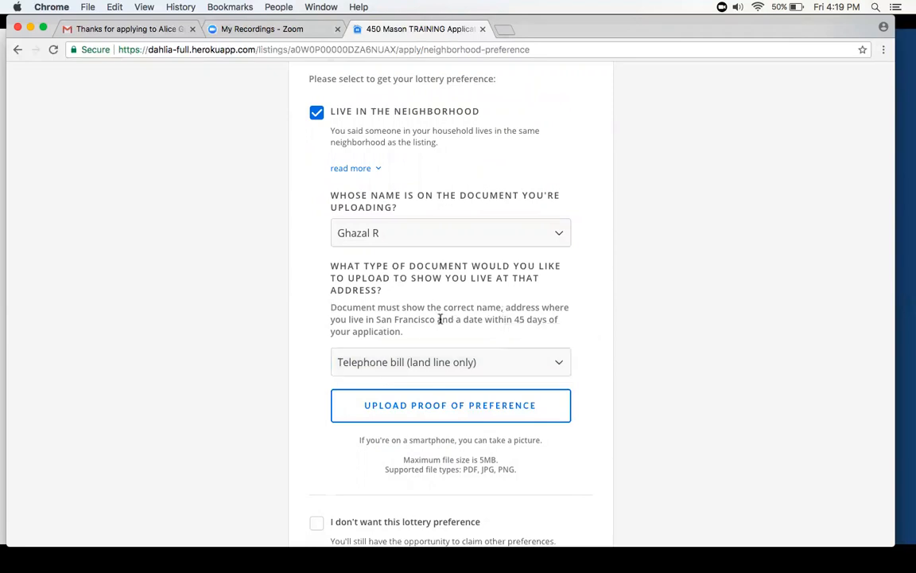
- Upload Screen Shot 2018-02-21 at 5.24.11 PM from the Desktop as the telephone bill proof and continue to the special certificate preferences
left_click(363, 414)
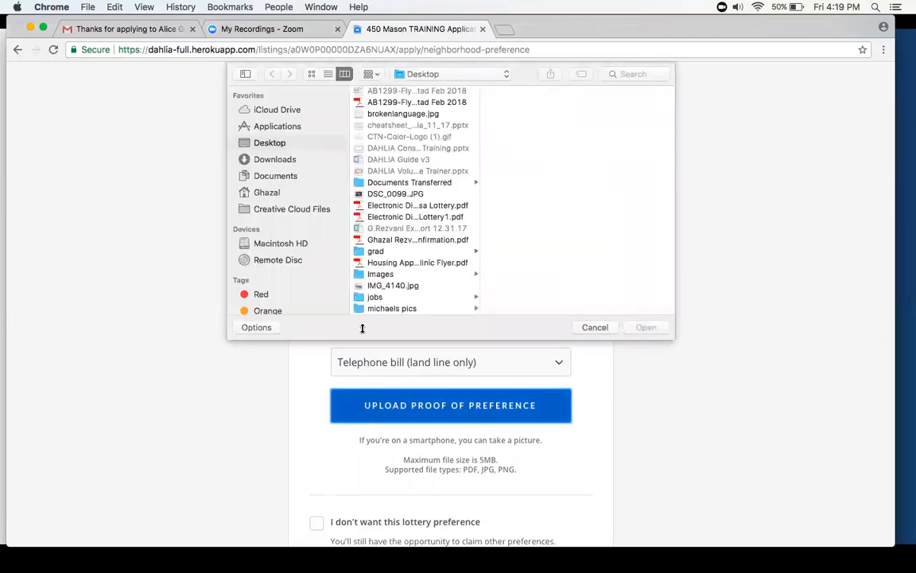
scroll(370, 297, "down", 5)
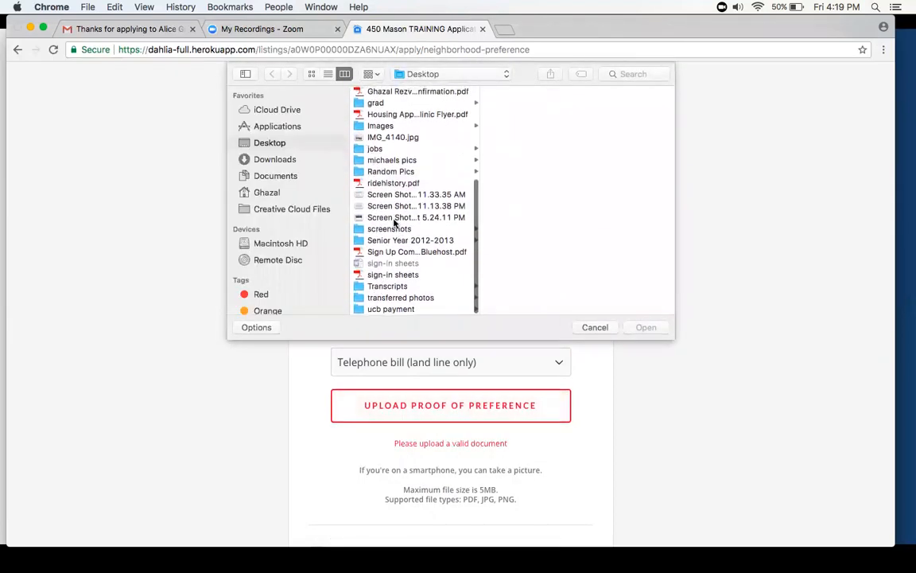
left_click(393, 220)
left_click(648, 325)
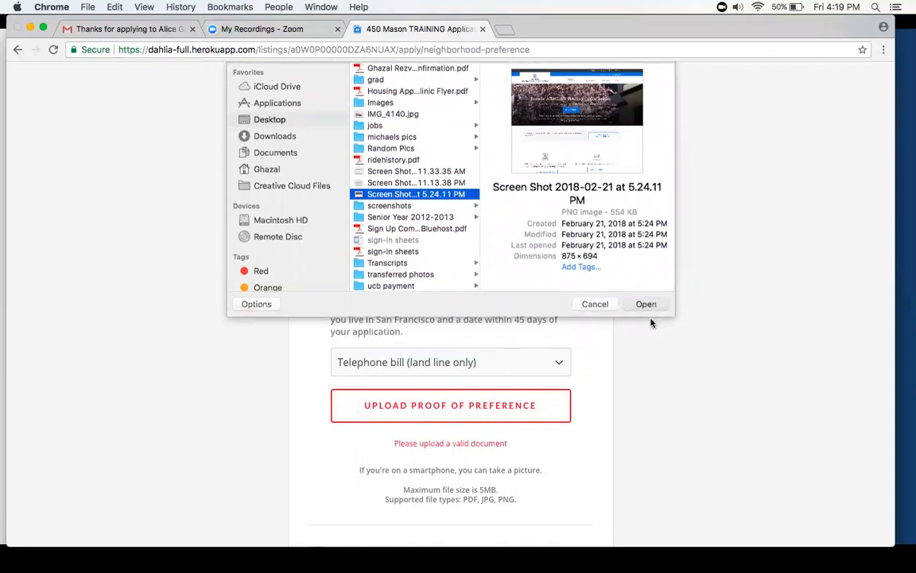
scroll(650, 323, "down", 2)
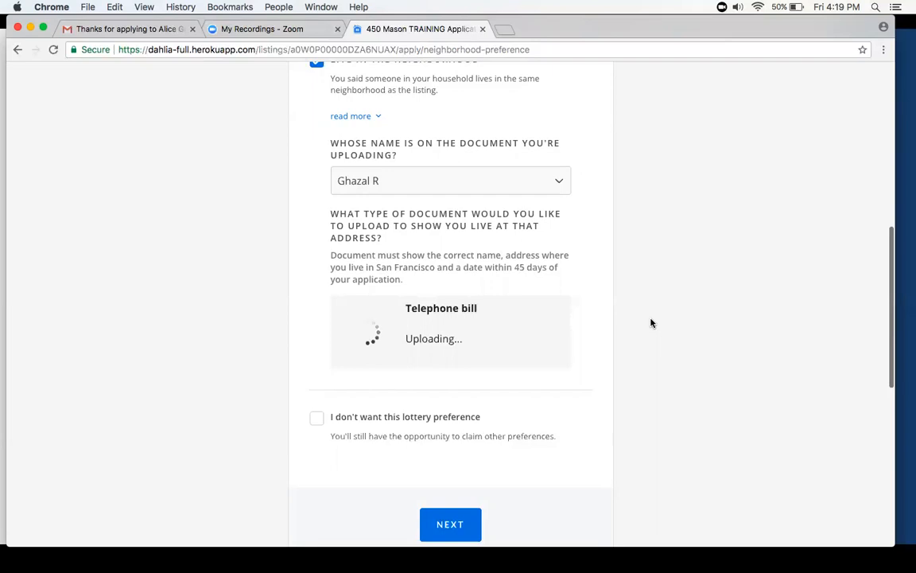
scroll(402, 347, "down", 1)
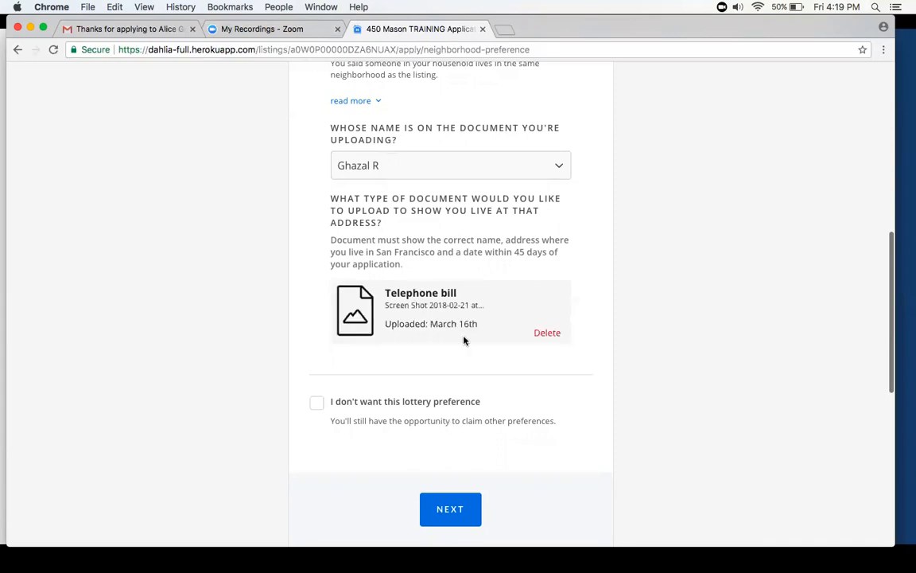
scroll(468, 315, "up", 5)
scroll(468, 314, "down", 5)
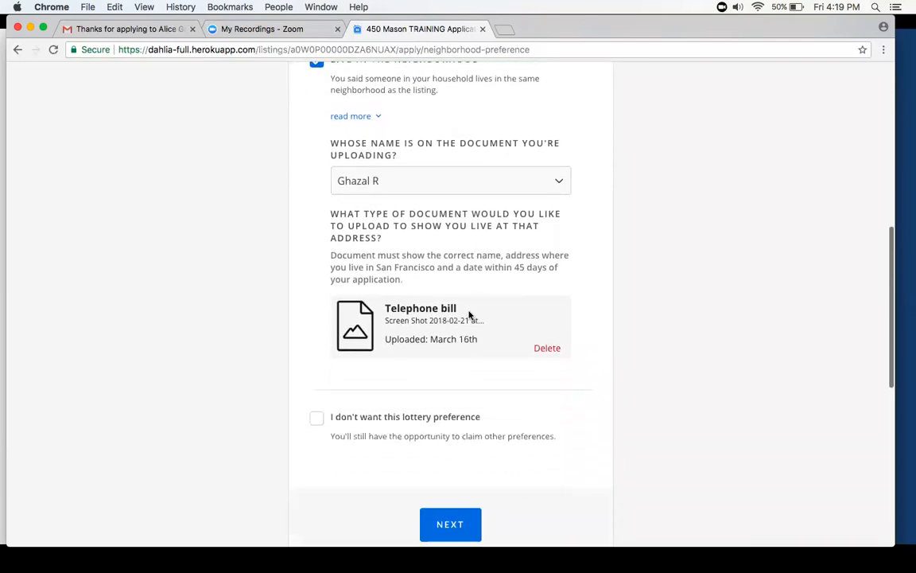
scroll(444, 393, "down", 1)
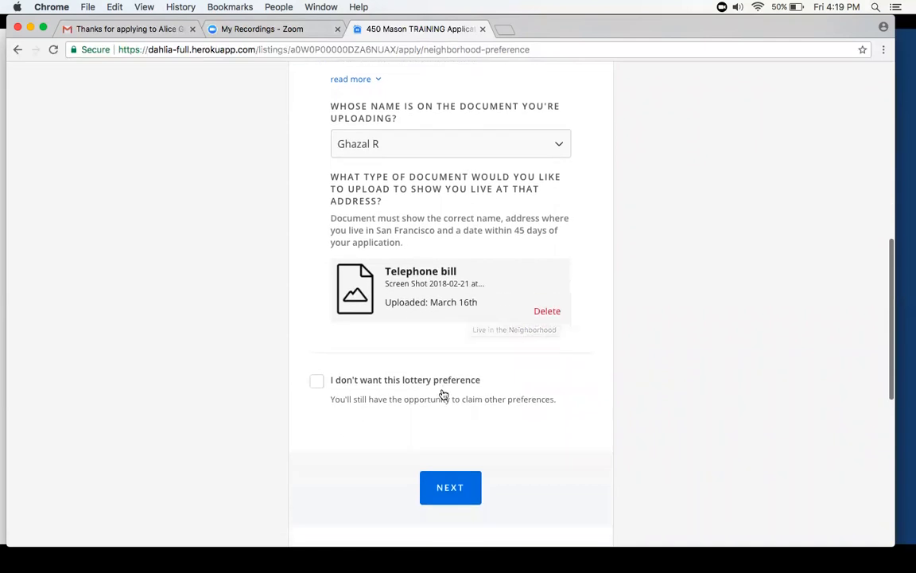
left_click(440, 493)
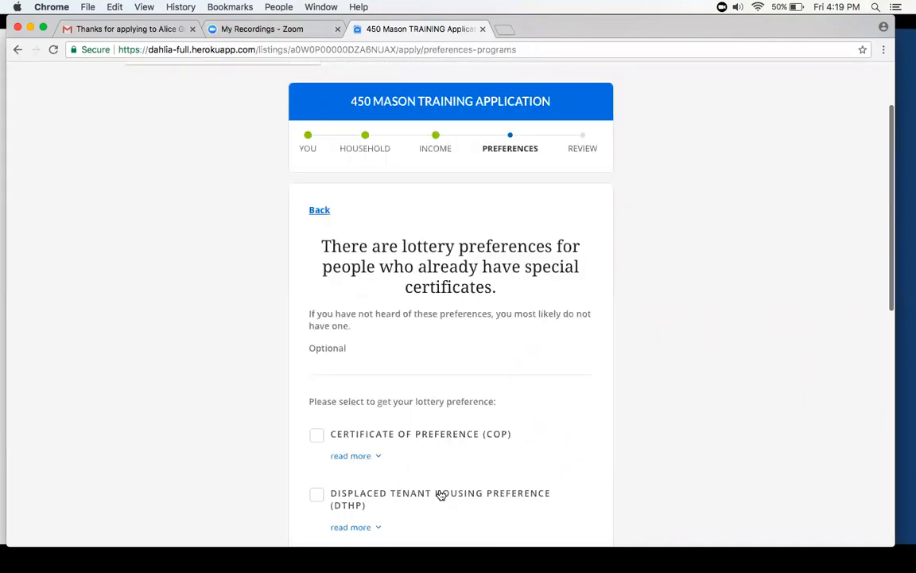
- Read the Certificate of Preference (COP) description, claim it for the applicant without a certificate number, and continue
scroll(437, 370, "down", 3)
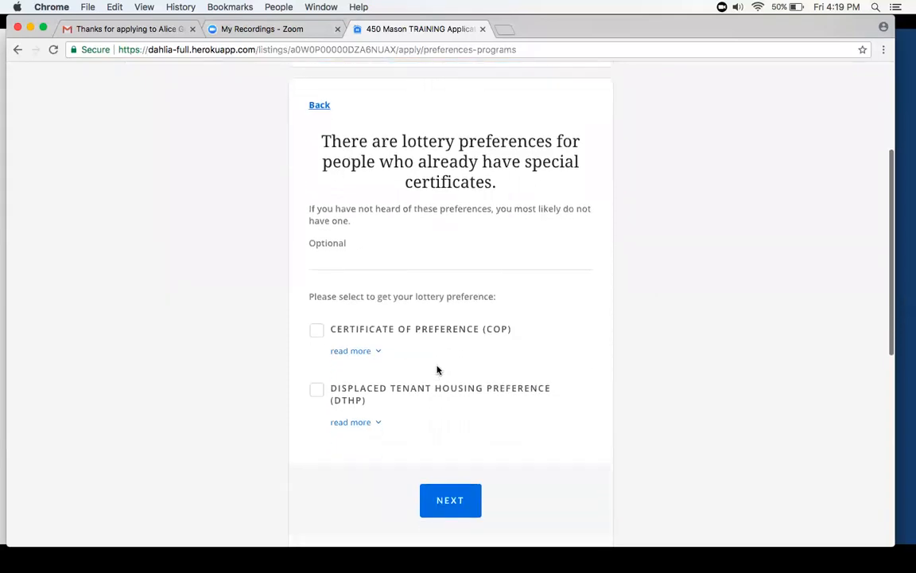
left_click(373, 357)
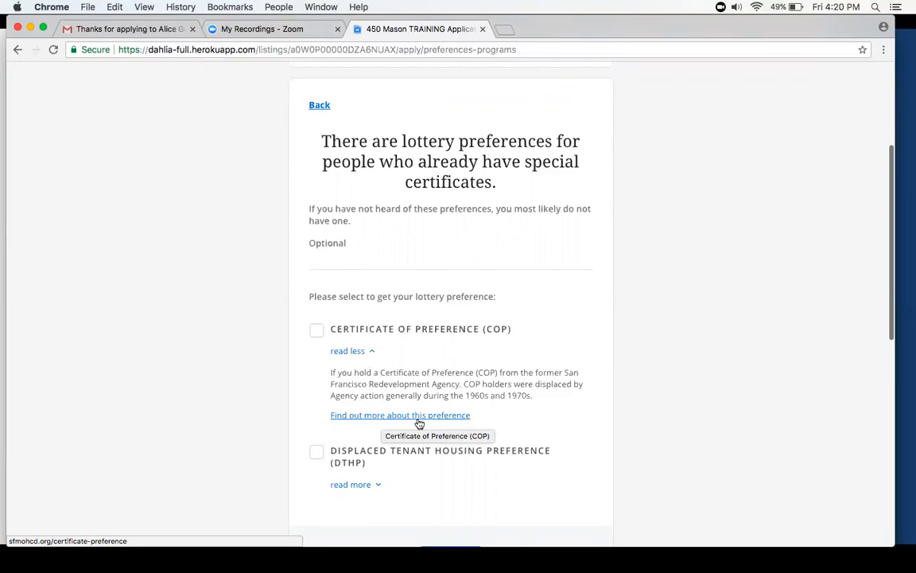
left_click(317, 329)
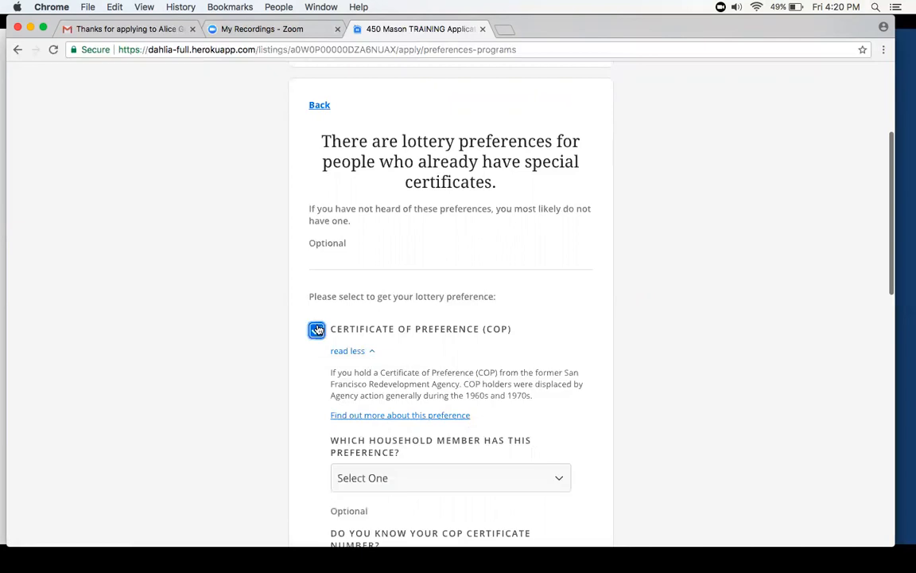
scroll(450, 333, "down", 5)
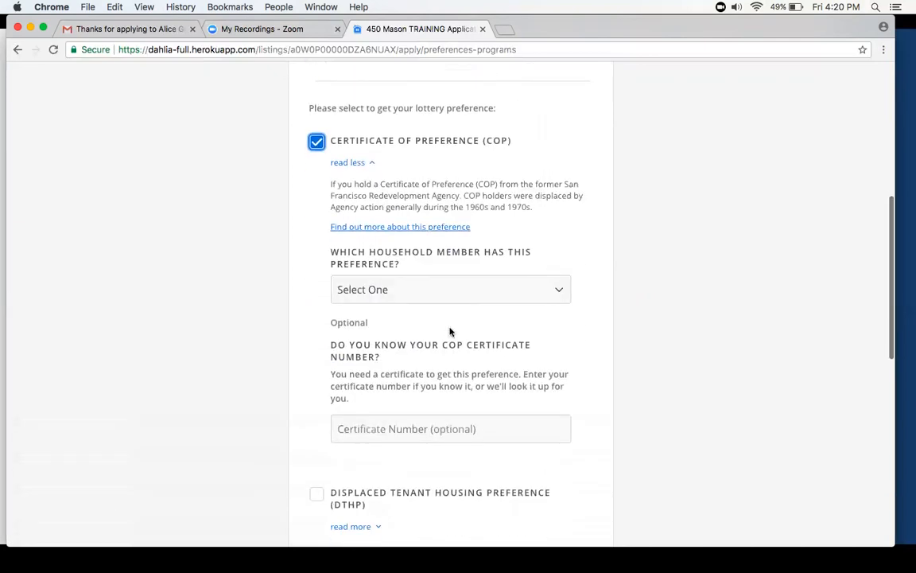
left_click(436, 297)
left_click(414, 307)
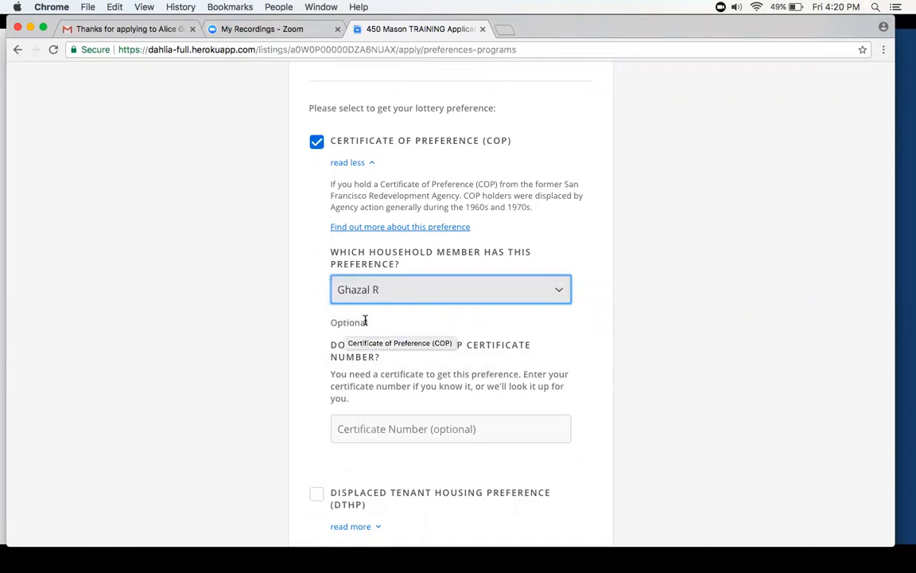
scroll(365, 321, "down", 4)
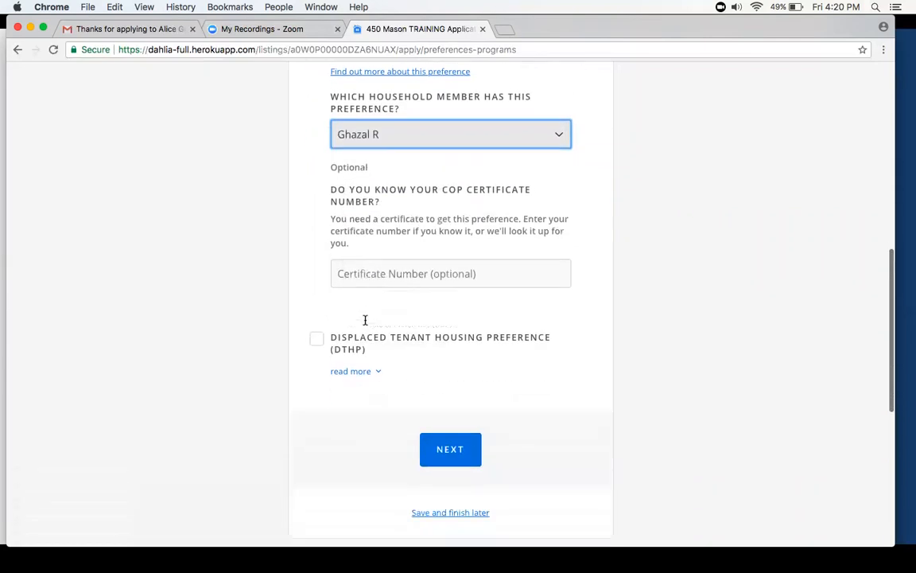
left_click(456, 448)
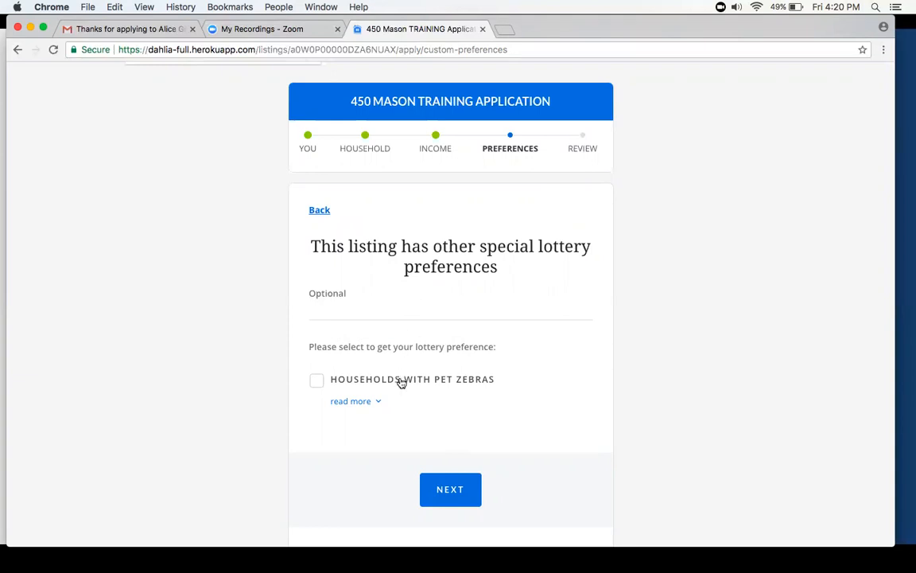
- Claim the Households with Pet Zebras preference for the applicant and skip the Alice Griffith Housing Development Resident preference
left_click(401, 383)
scroll(399, 381, "down", 3)
left_click(400, 377)
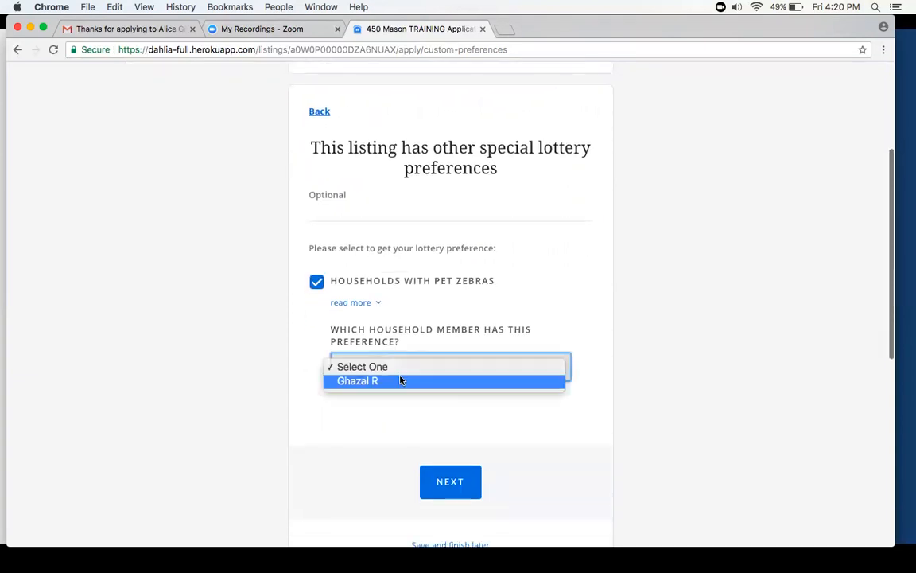
left_click(374, 382)
scroll(374, 383, "down", 2)
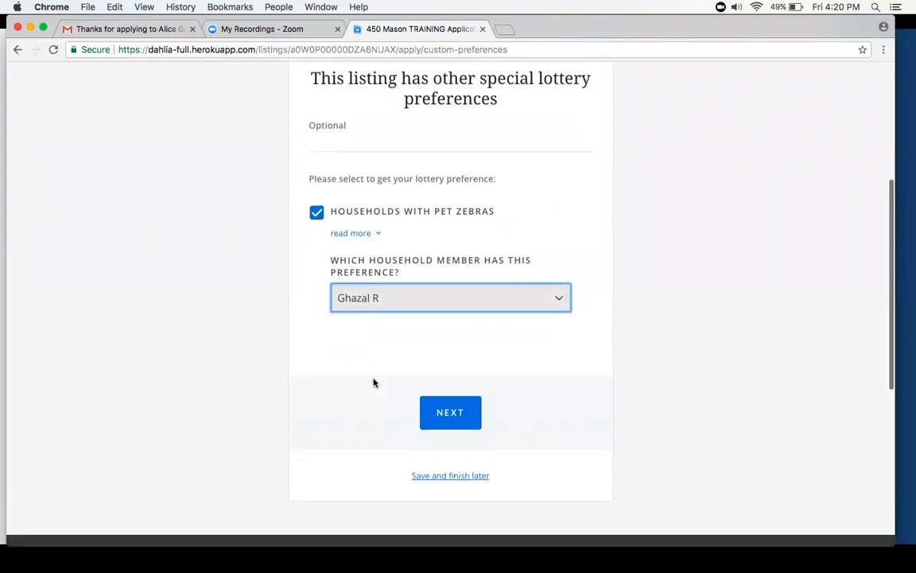
left_click(448, 411)
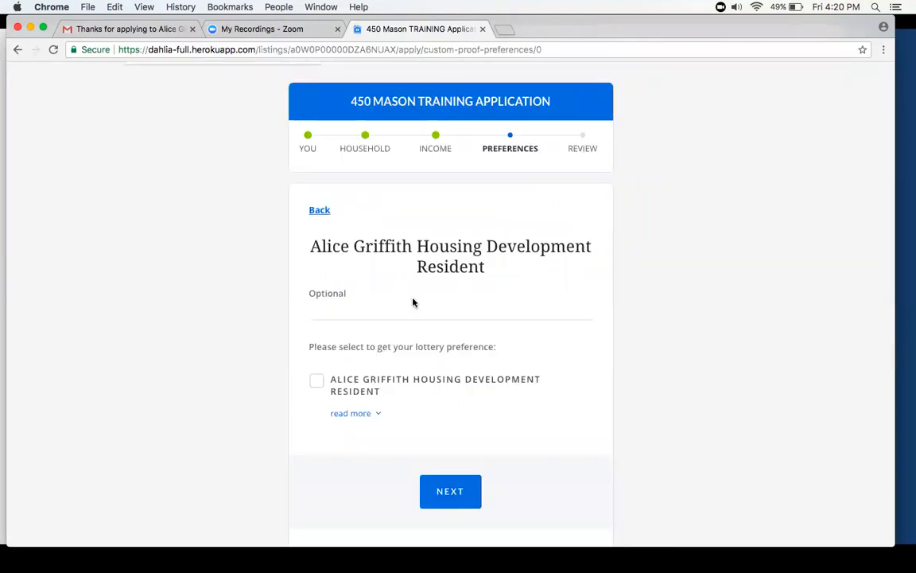
scroll(412, 302, "down", 1)
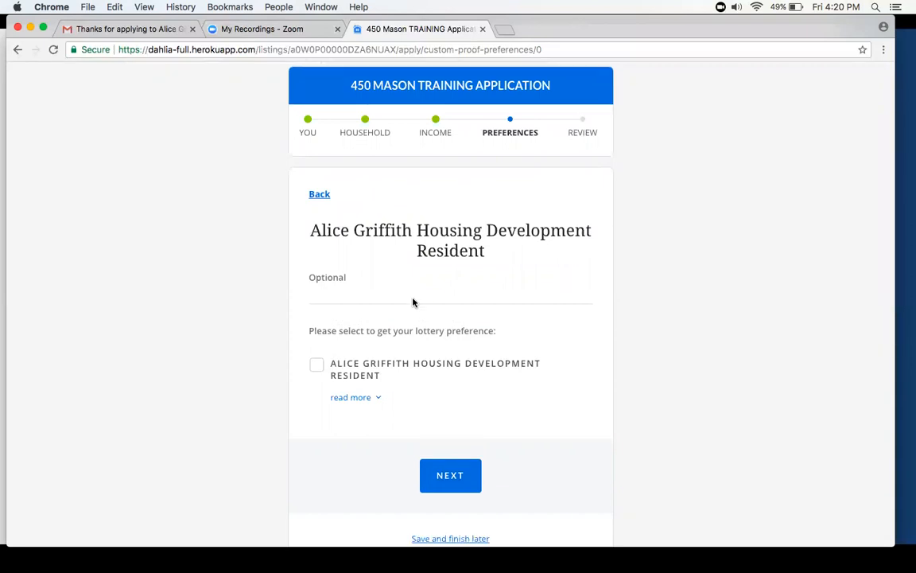
left_click(448, 475)
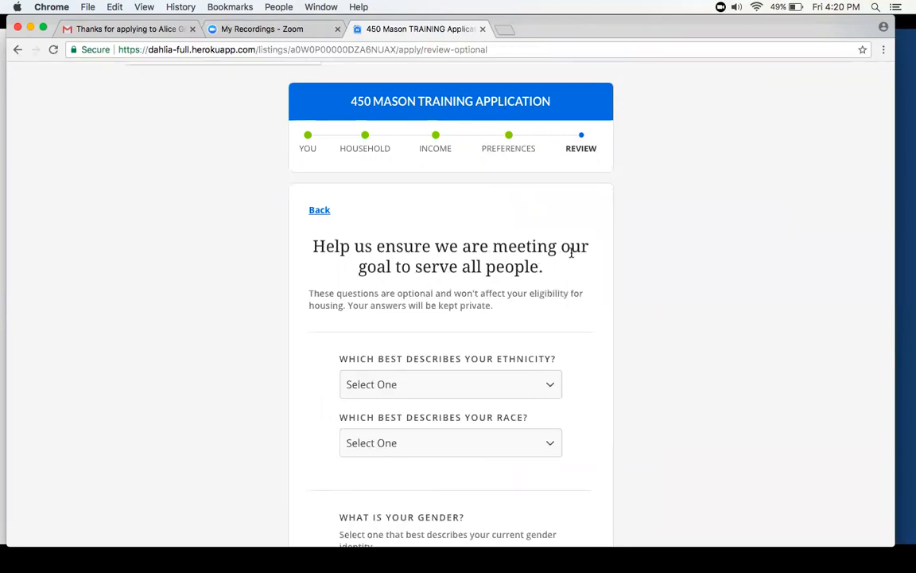
- Answer the optional demographic questions with ethnicity Not Hispanic/Latino and race Other/Multiracial
scroll(571, 252, "down", 2)
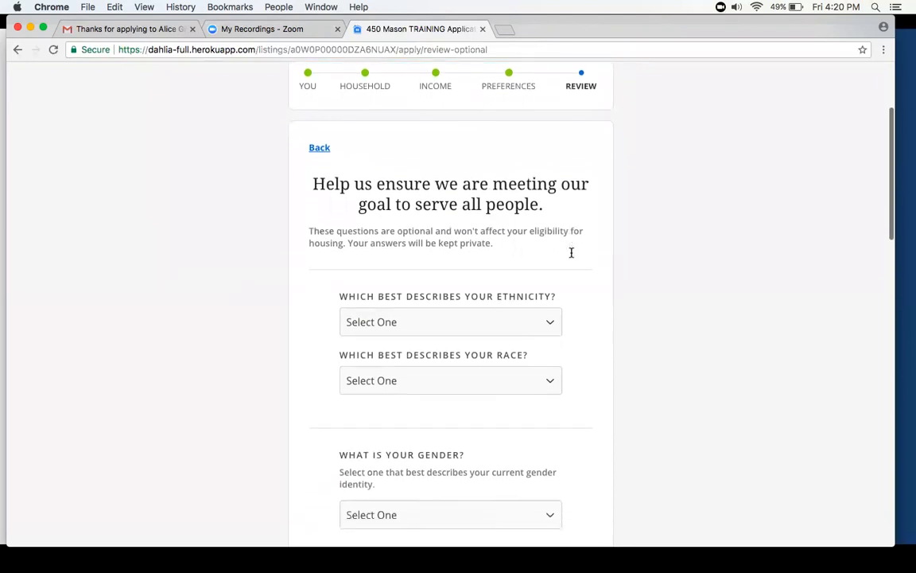
scroll(550, 318, "down", 2)
left_click(547, 255)
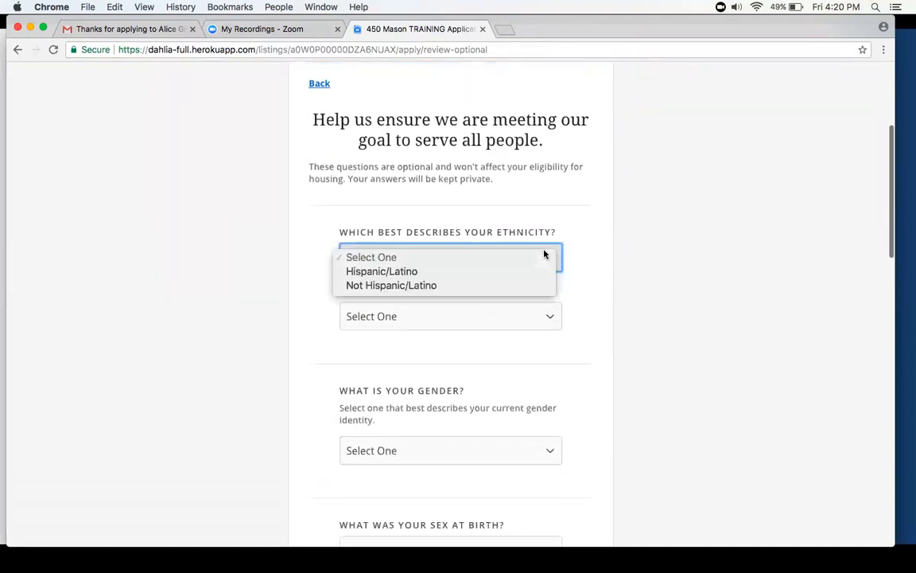
left_click(466, 285)
scroll(466, 285, "down", 3)
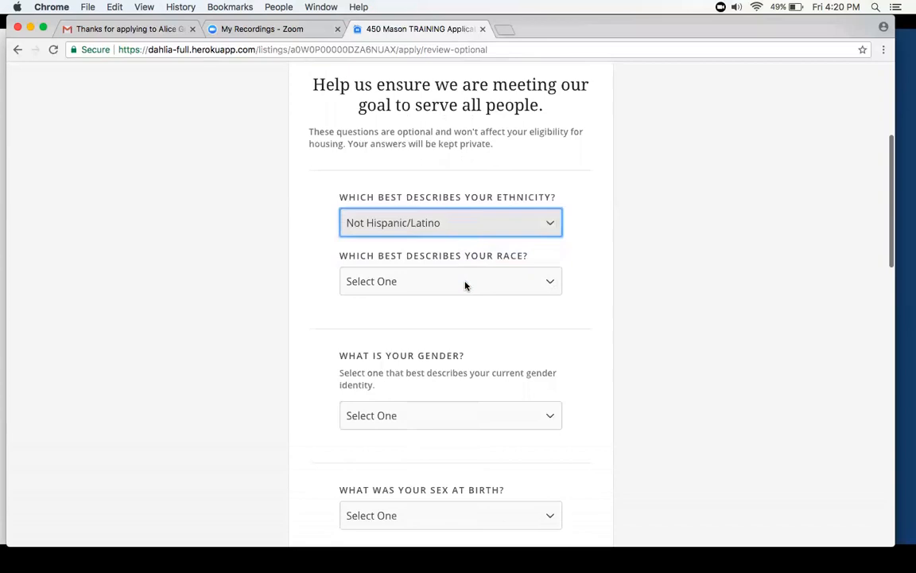
scroll(466, 284, "down", 2)
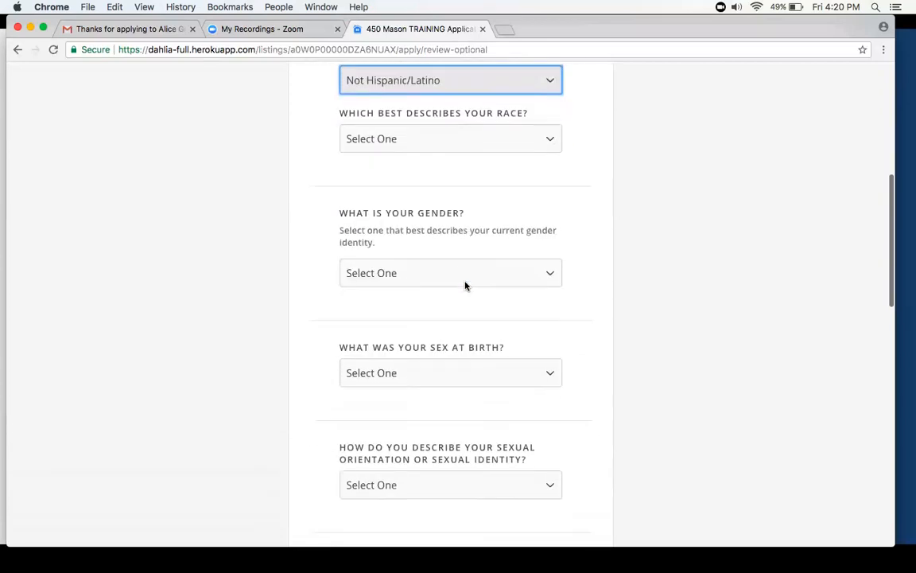
left_click(453, 138)
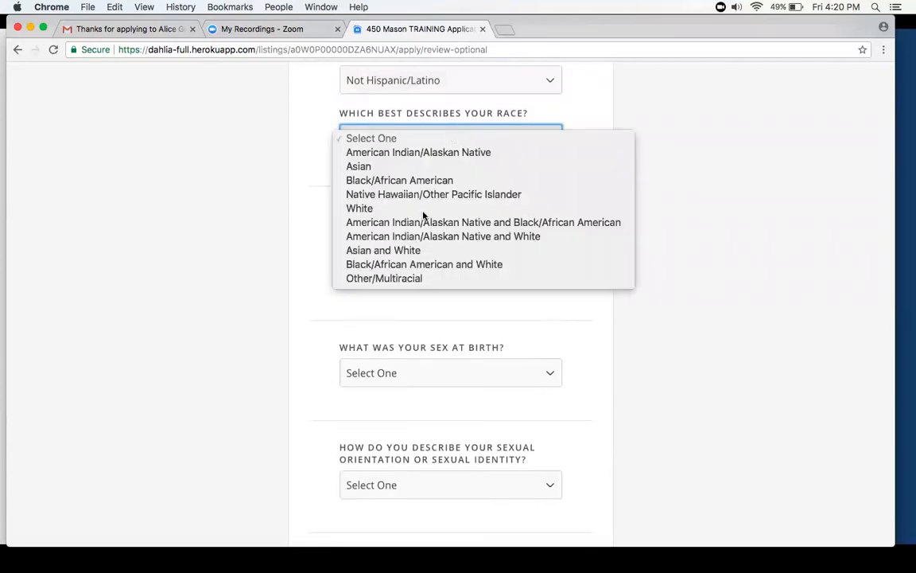
key("Escape")
left_click(402, 279)
- Leave the gender, sex and orientation questions unanswered and mark MOHCD Website as how the listing was heard about
scroll(403, 279, "down", 4)
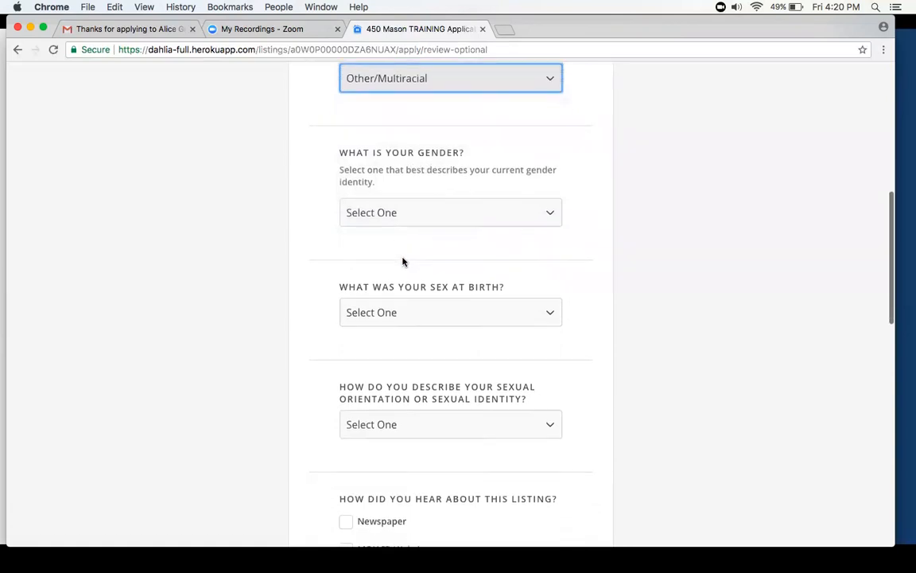
scroll(403, 261, "down", 6)
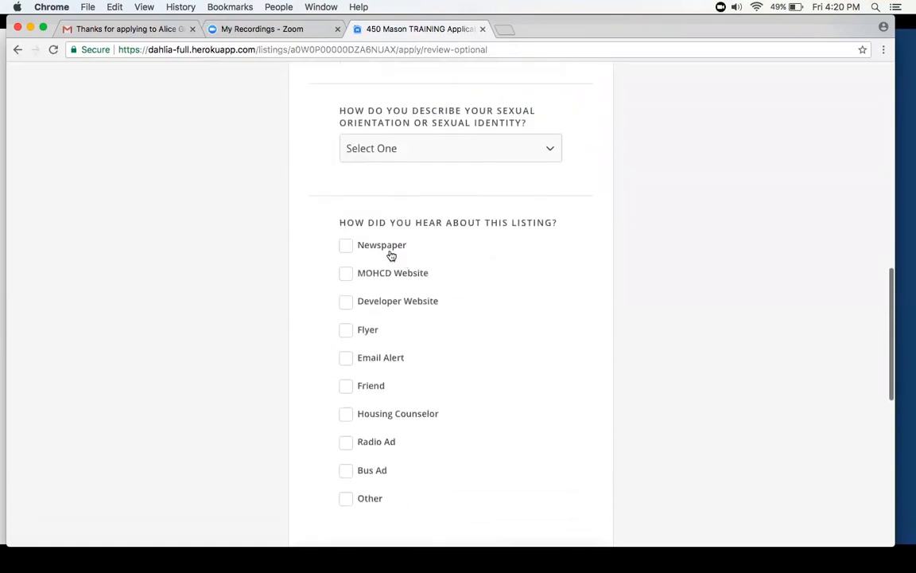
scroll(392, 255, "down", 1)
left_click(390, 243)
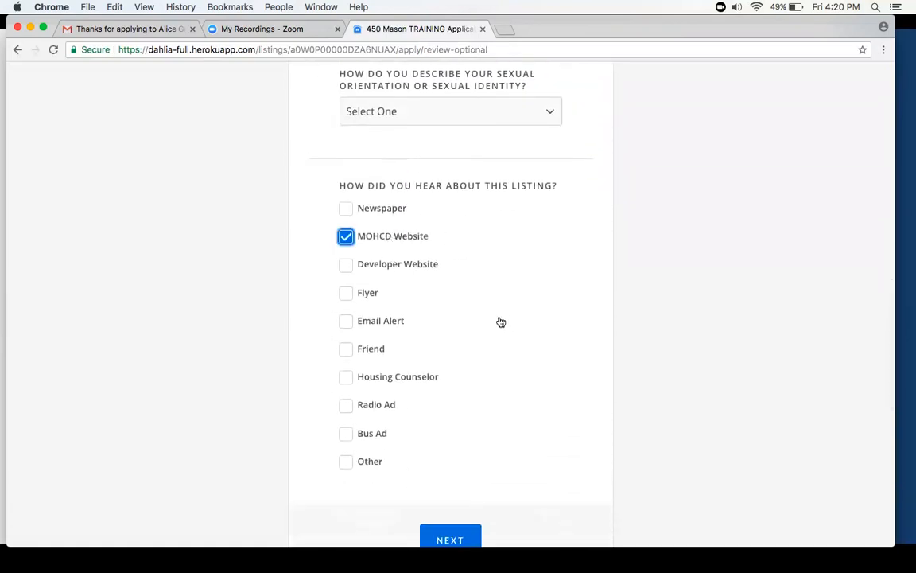
- Submit the optional questions and proceed to the application's review summary
scroll(500, 322, "down", 5)
left_click(455, 357)
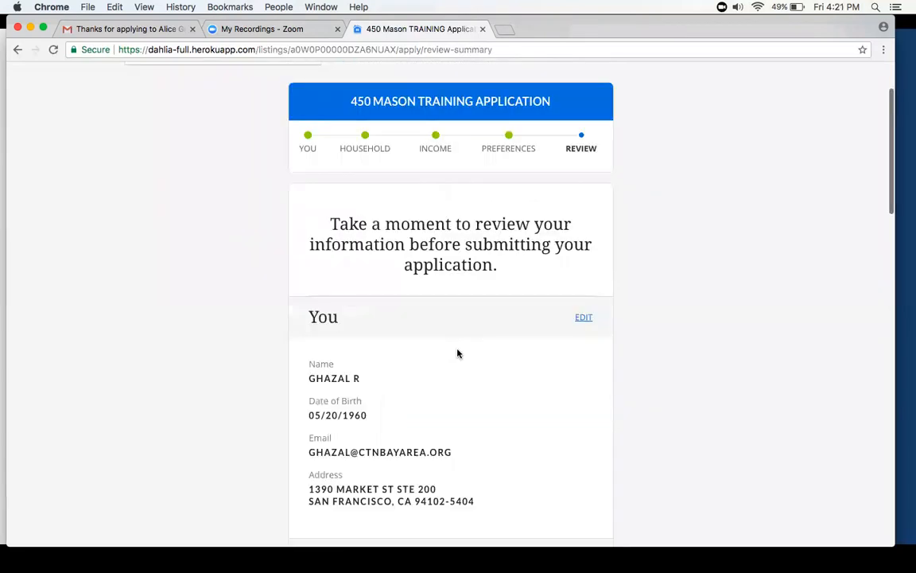
scroll(457, 353, "down", 1)
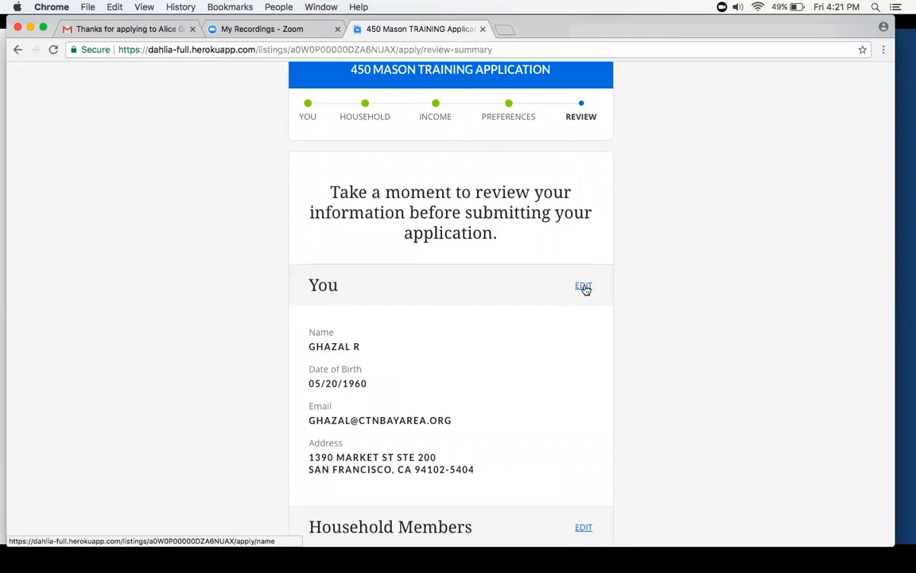
- Open the applicant's personal details for editing from the summary, and return to the review summary without changing them
left_click(583, 288)
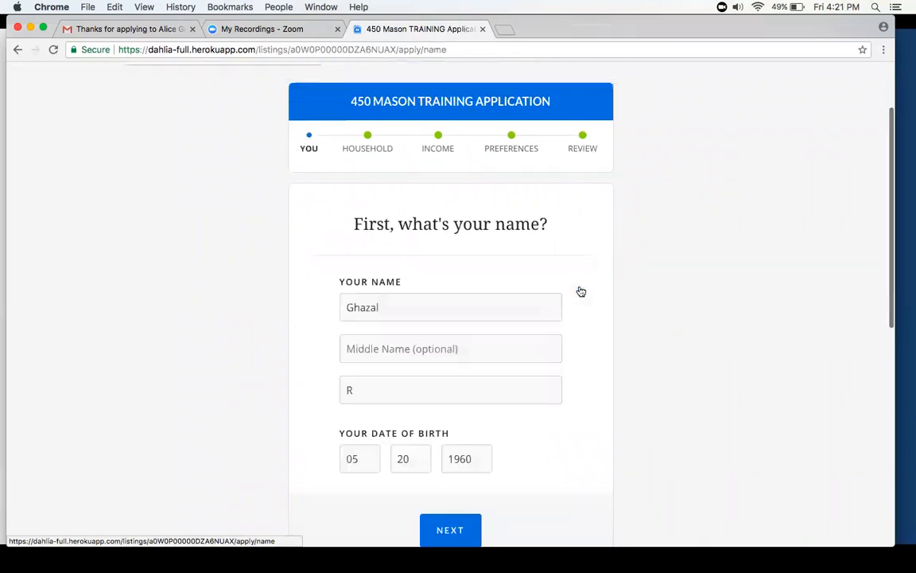
left_click(583, 142)
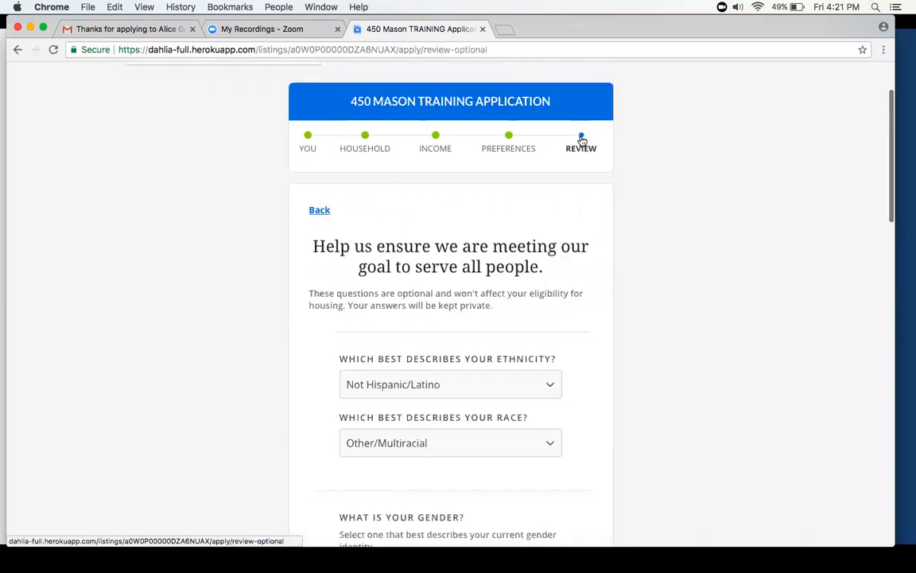
scroll(517, 269, "down", 15)
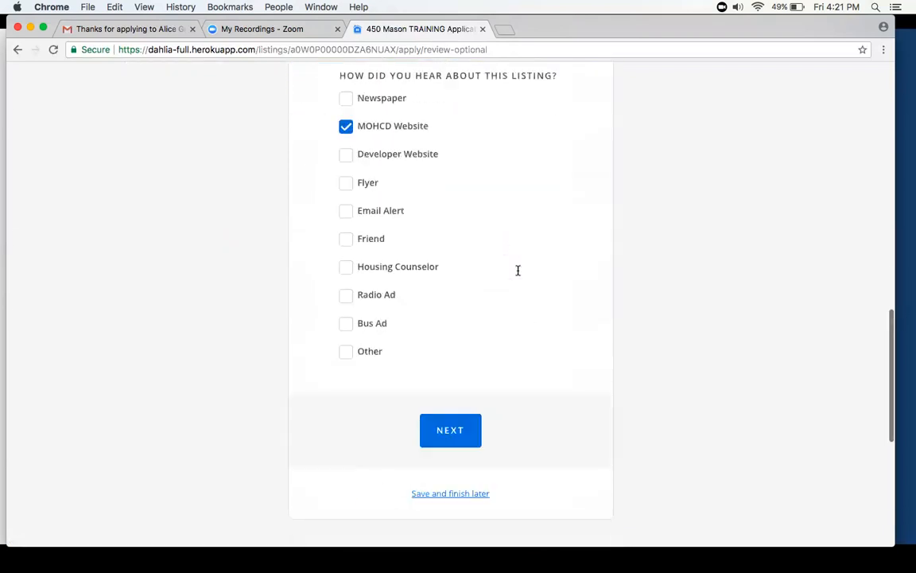
left_click(447, 362)
- Review the household, income and claimed preference sections of the summary and confirm the application details
scroll(446, 366, "down", 6)
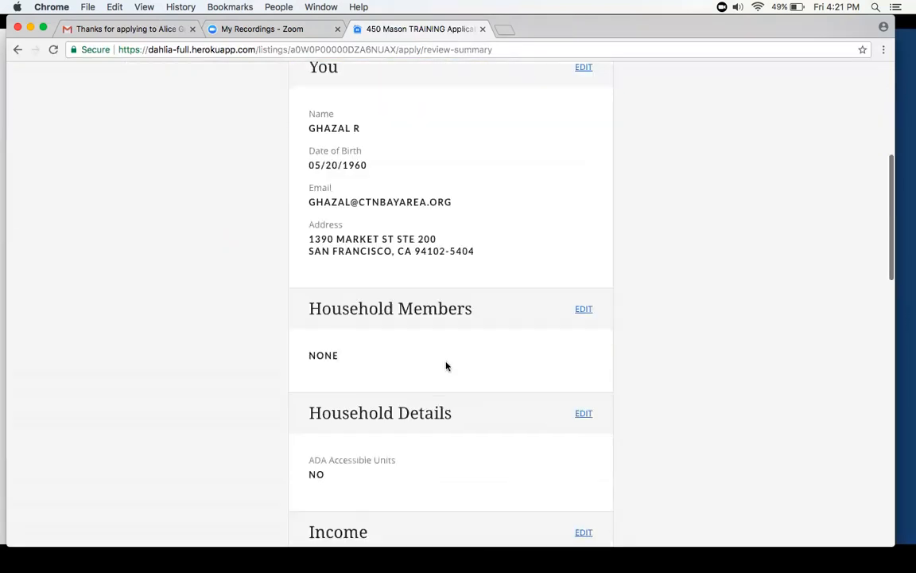
scroll(446, 366, "down", 10)
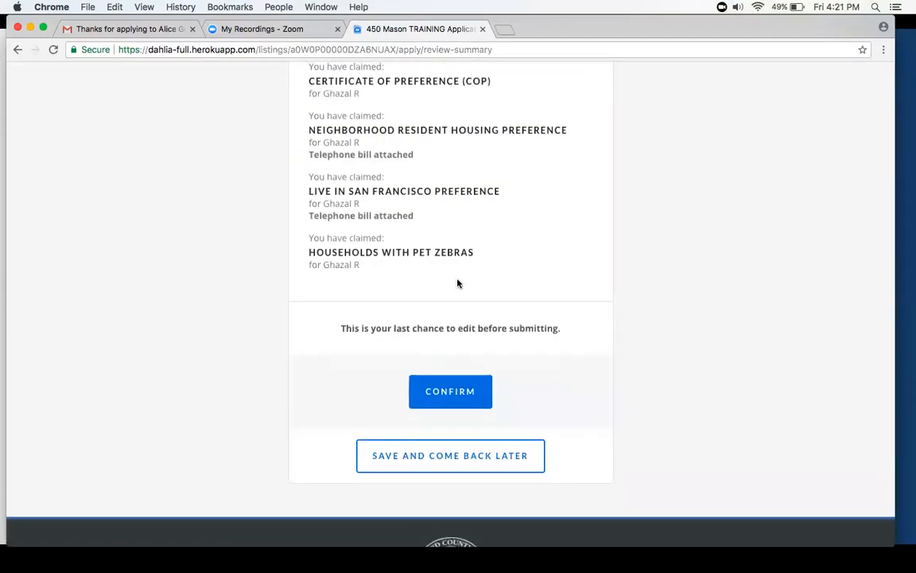
scroll(458, 283, "up", 10)
scroll(458, 282, "down", 10)
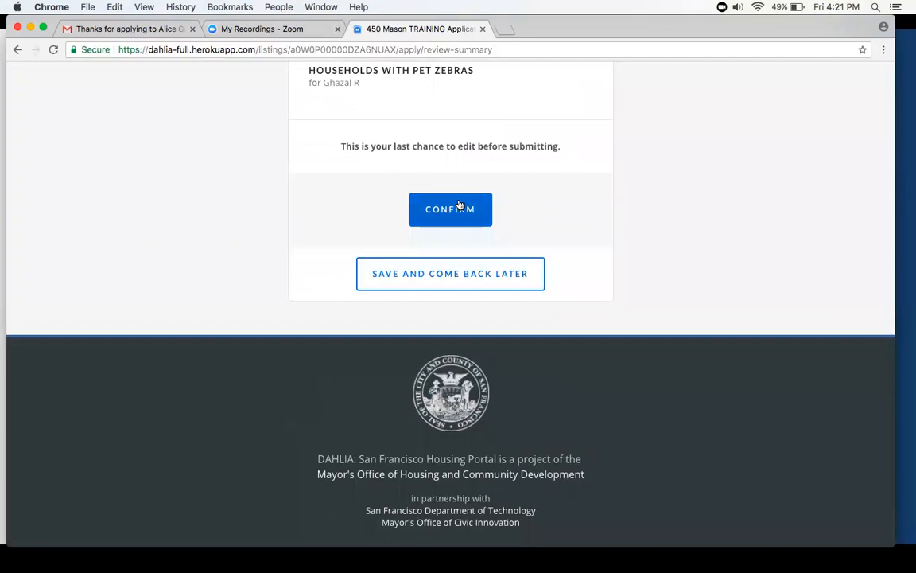
left_click(450, 209)
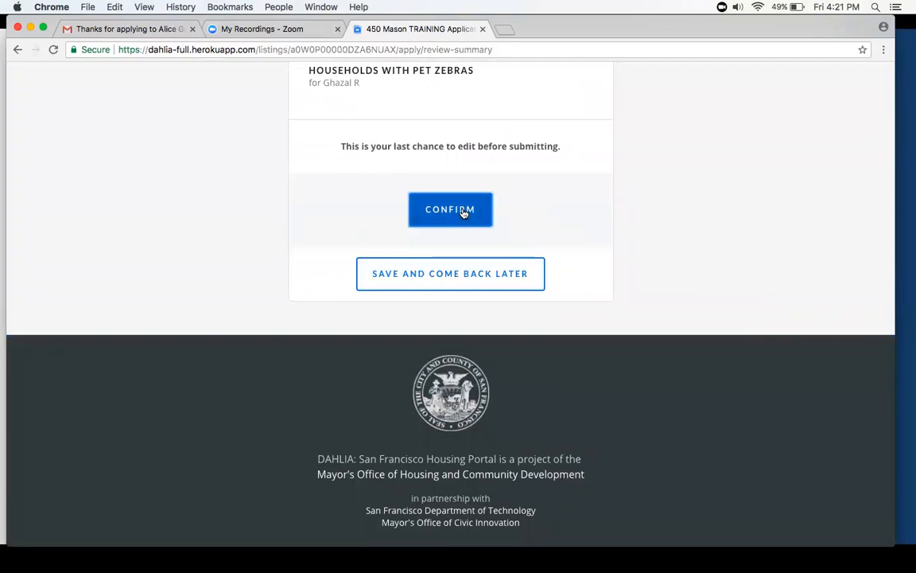
- Read through the option to sign in to an existing account, and continue without an account
scroll(463, 212, "down", 4)
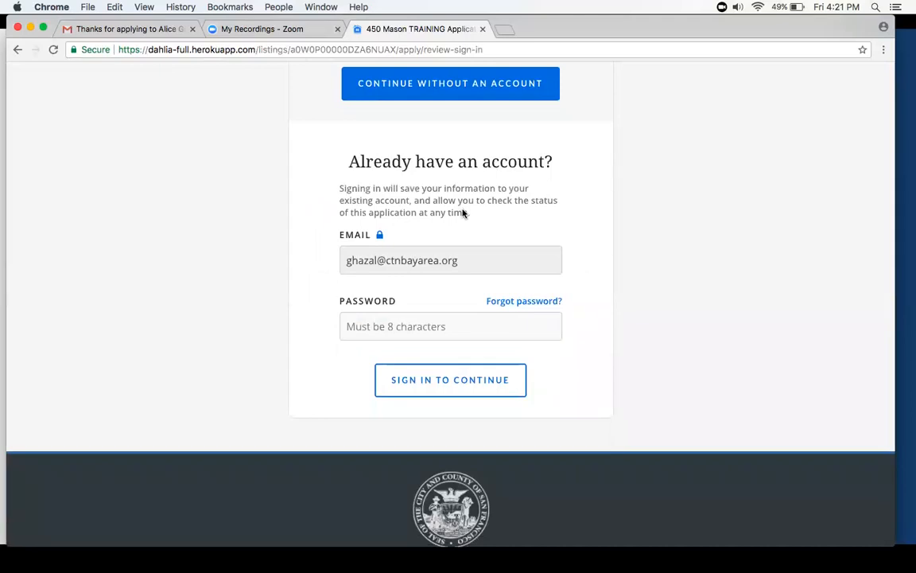
scroll(463, 212, "up", 3)
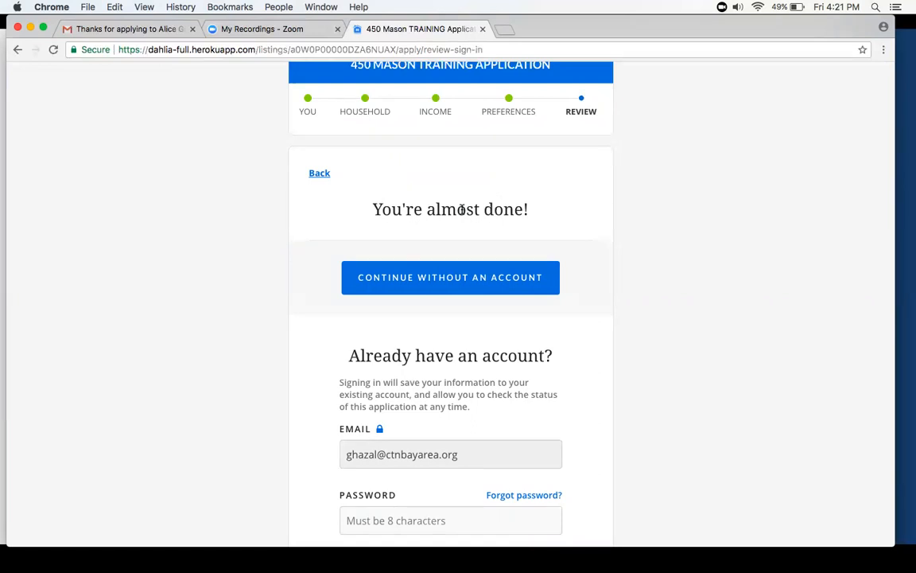
scroll(462, 209, "down", 5)
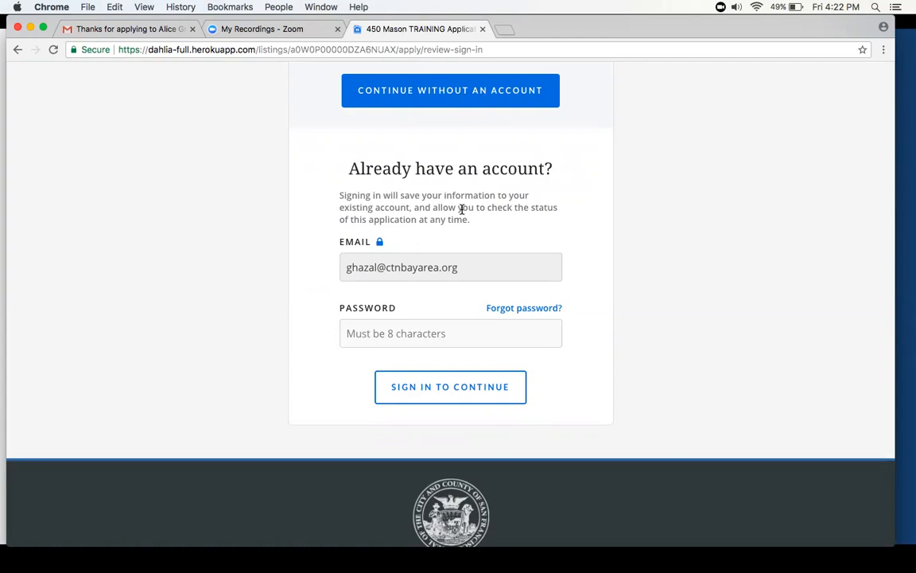
scroll(462, 208, "up", 8)
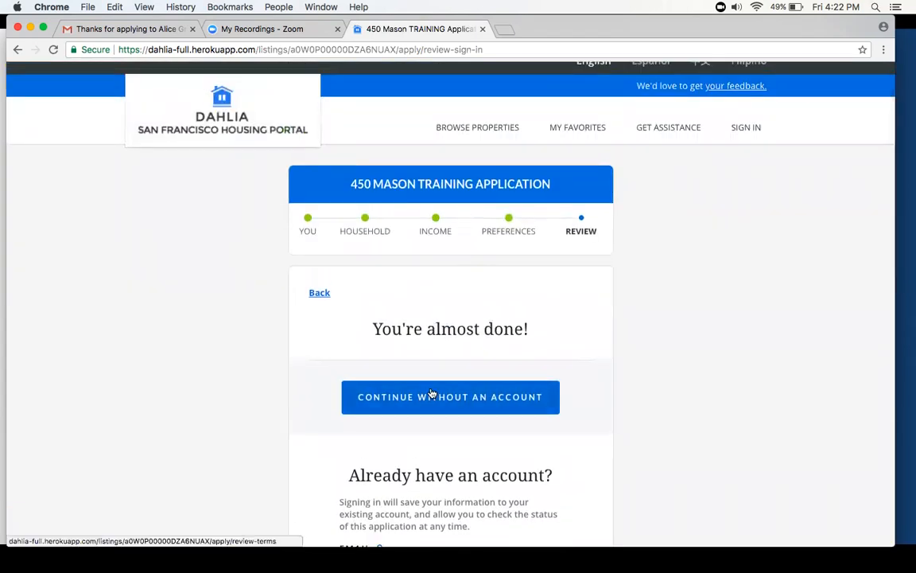
scroll(429, 393, "down", 1)
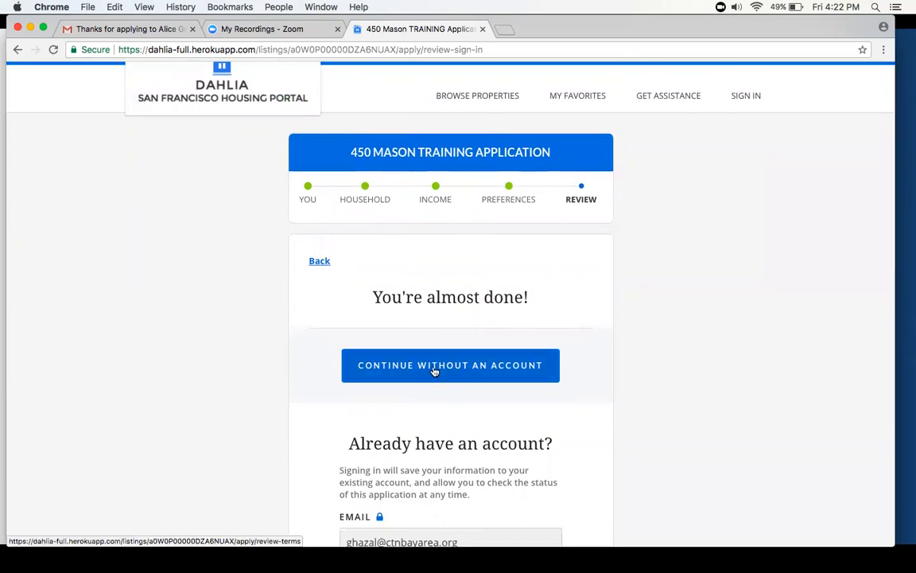
left_click(434, 368)
- Read the application terms, agree that nothing can be changed after submitting, and submit the 450 Mason Training application
scroll(434, 368, "down", 1)
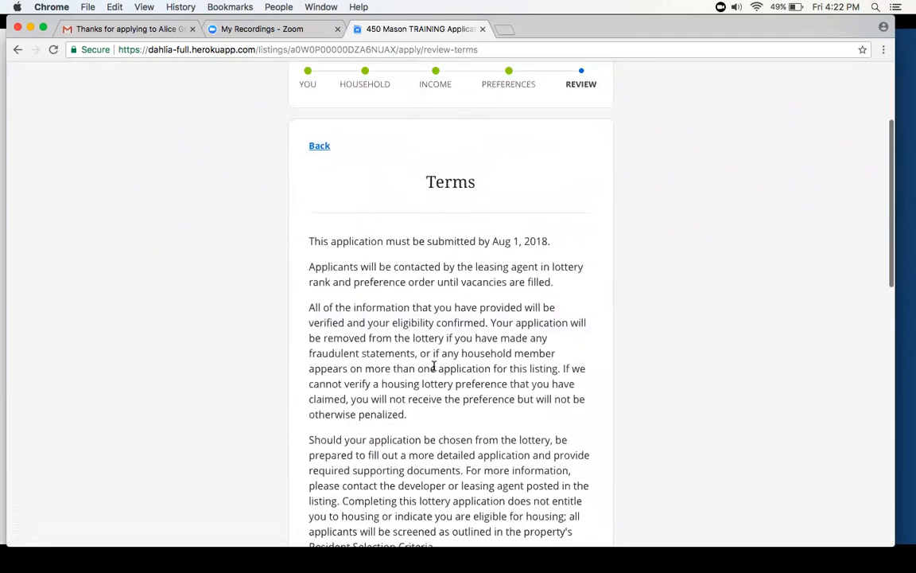
scroll(391, 246, "down", 1)
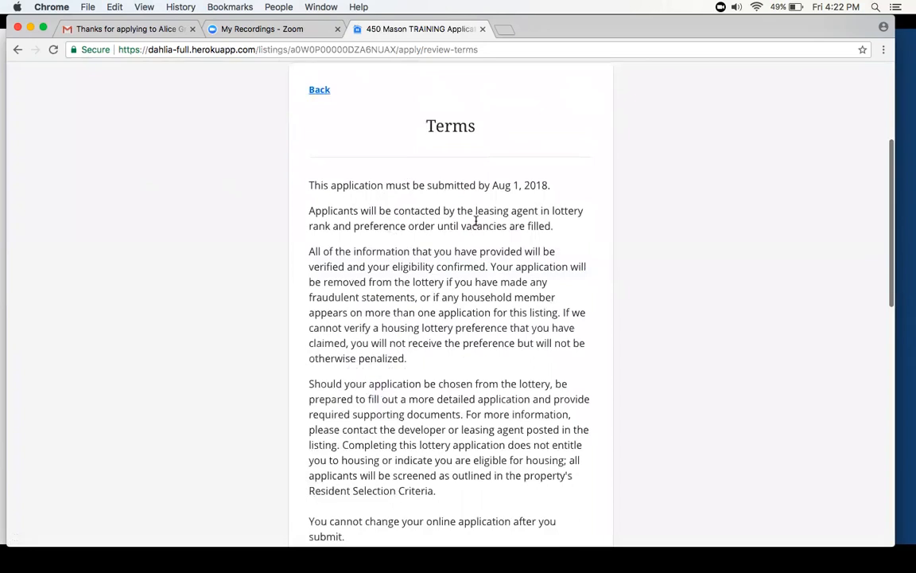
scroll(476, 221, "down", 5)
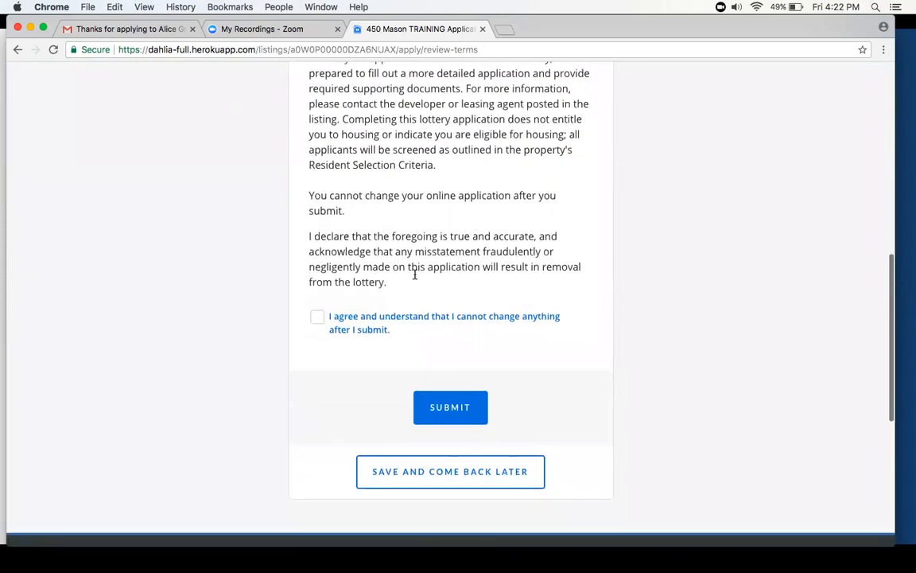
left_click(317, 317)
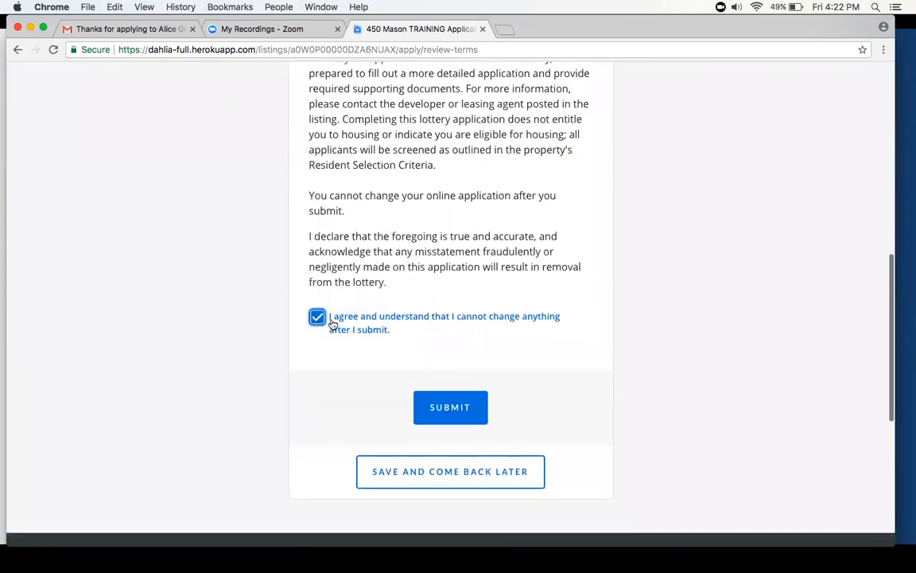
left_click(466, 406)
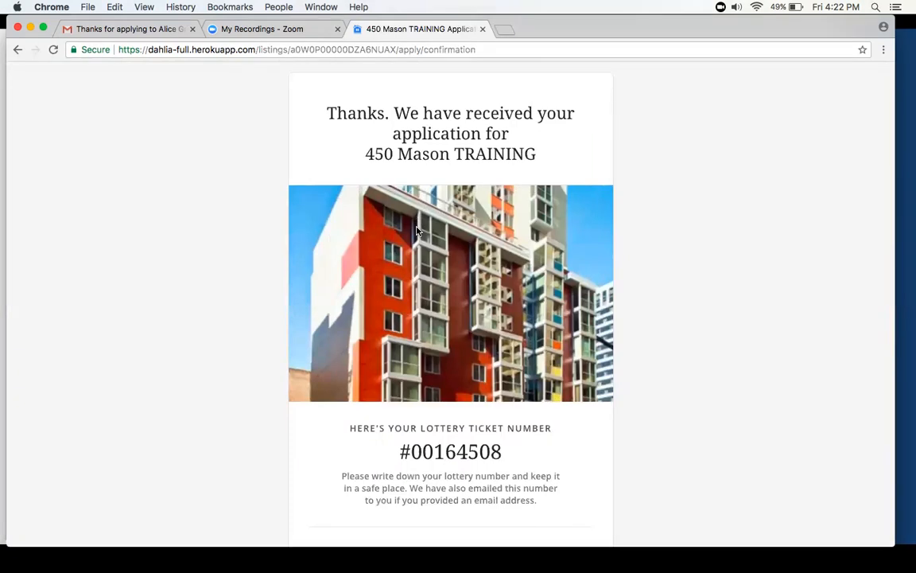
- Examine the confirmation page's lottery ticket number and the lottery date under What to Expect Next
scroll(416, 231, "down", 1)
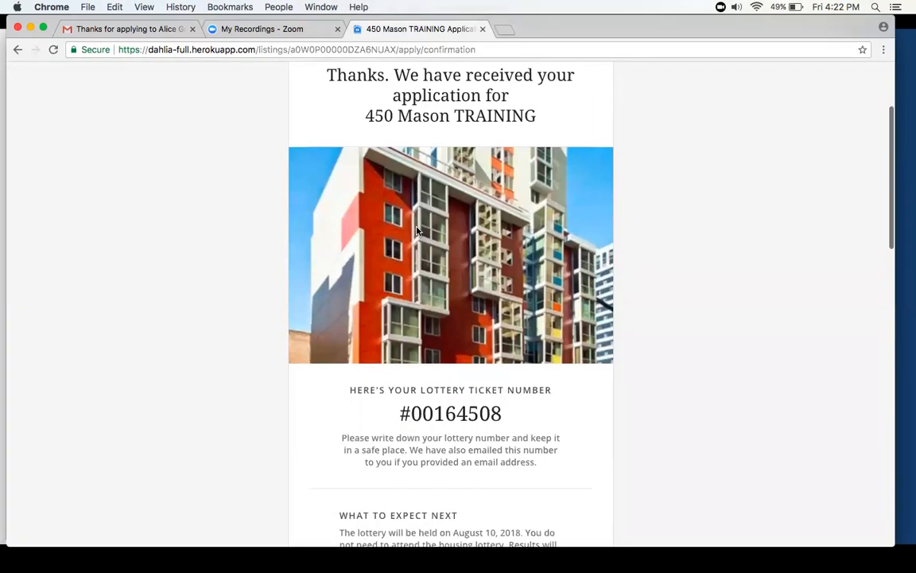
scroll(417, 231, "down", 4)
left_click_drag(400, 275, 505, 278)
left_click(476, 292)
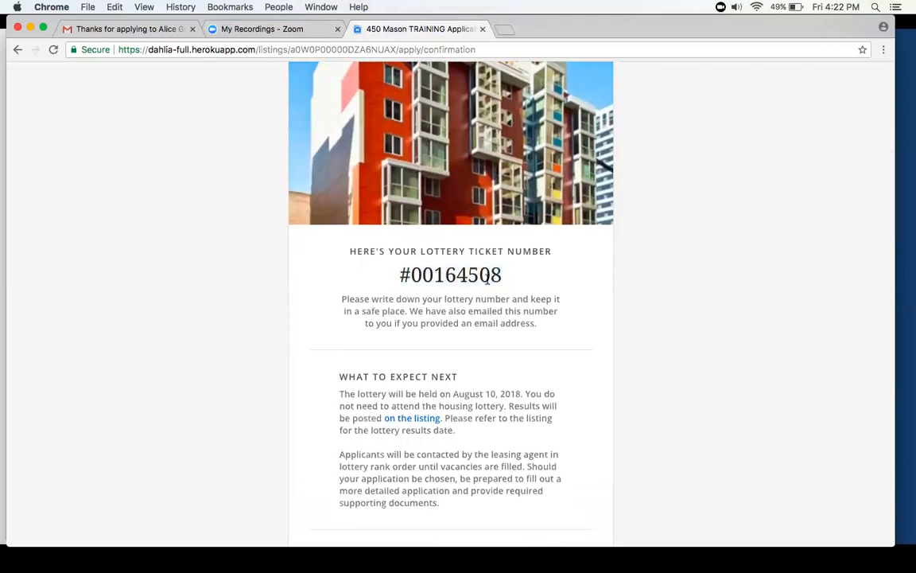
scroll(476, 293, "down", 2)
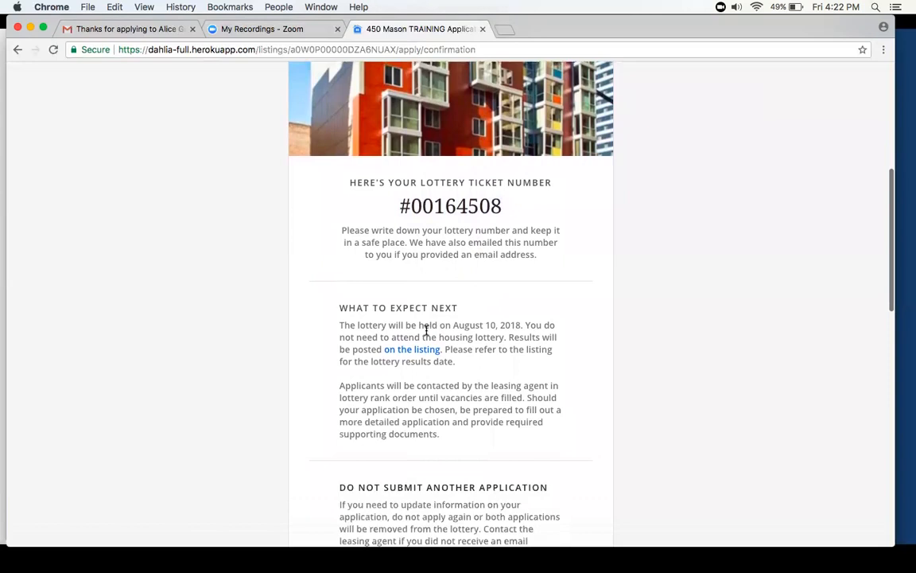
left_click_drag(423, 326, 475, 326)
left_click(474, 338)
scroll(446, 351, "down", 3)
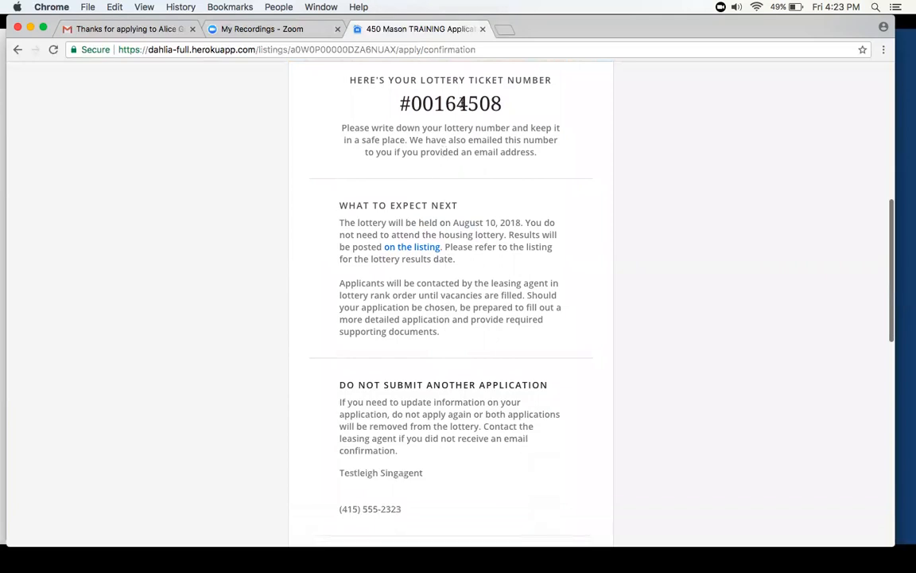
- Look over the rest of the confirmation page, decline creating an account, and leave the application
scroll(462, 240, "down", 2)
scroll(429, 333, "down", 4)
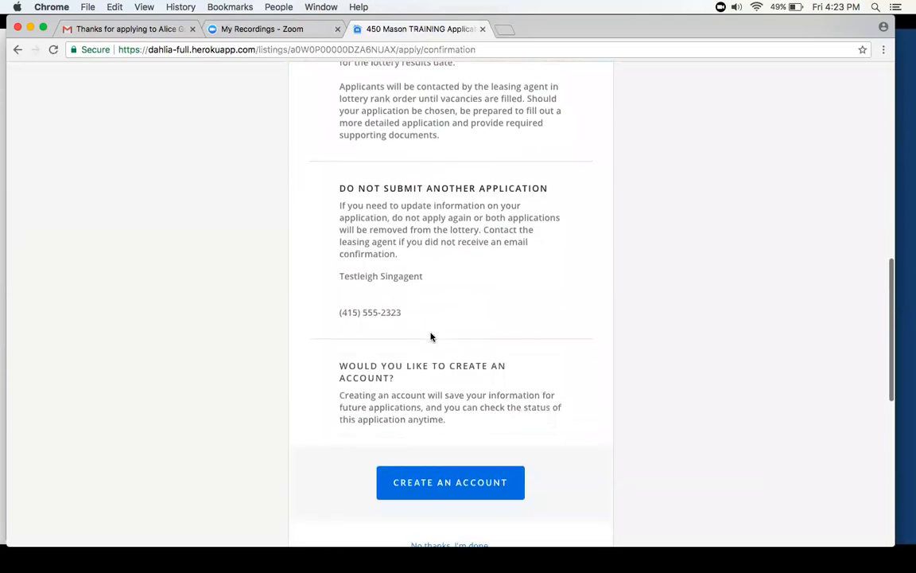
scroll(430, 336, "down", 2)
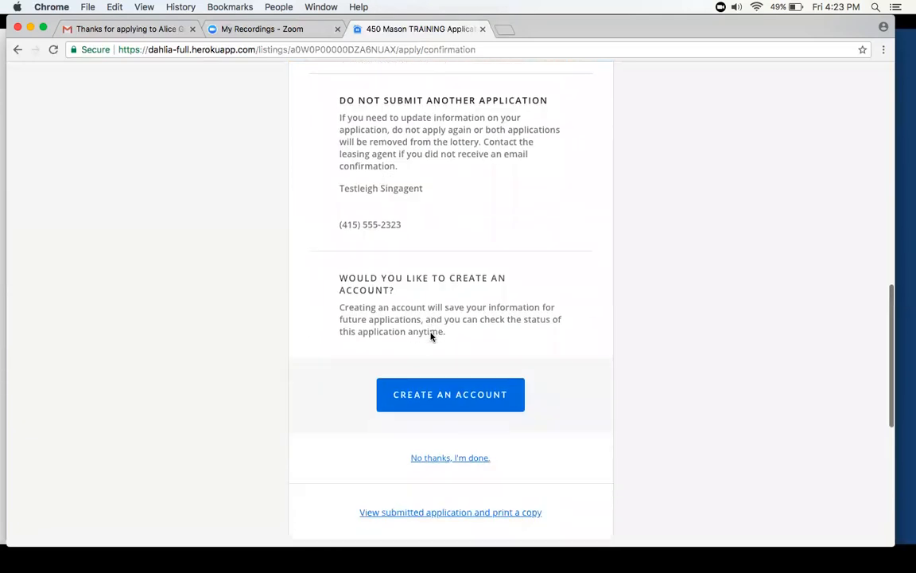
scroll(423, 319, "down", 2)
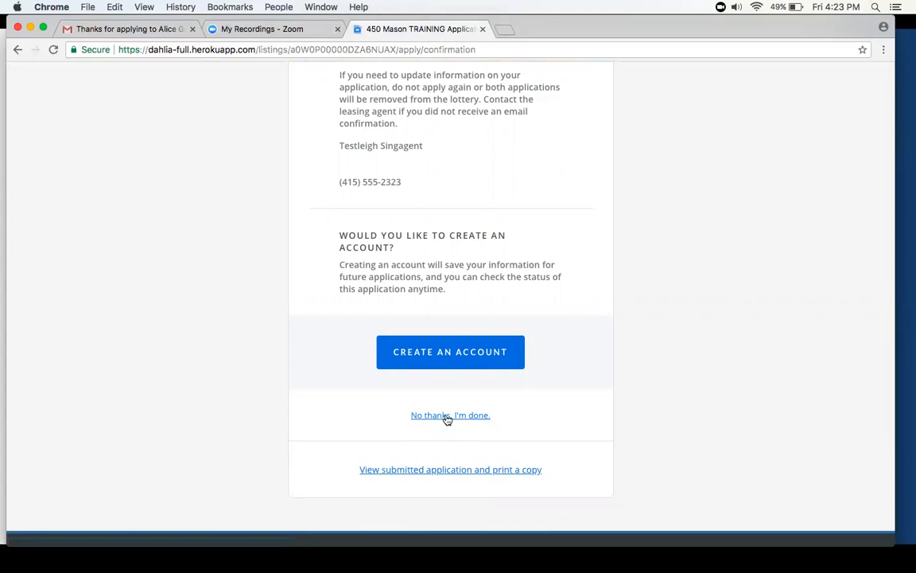
scroll(501, 96, "up", 10)
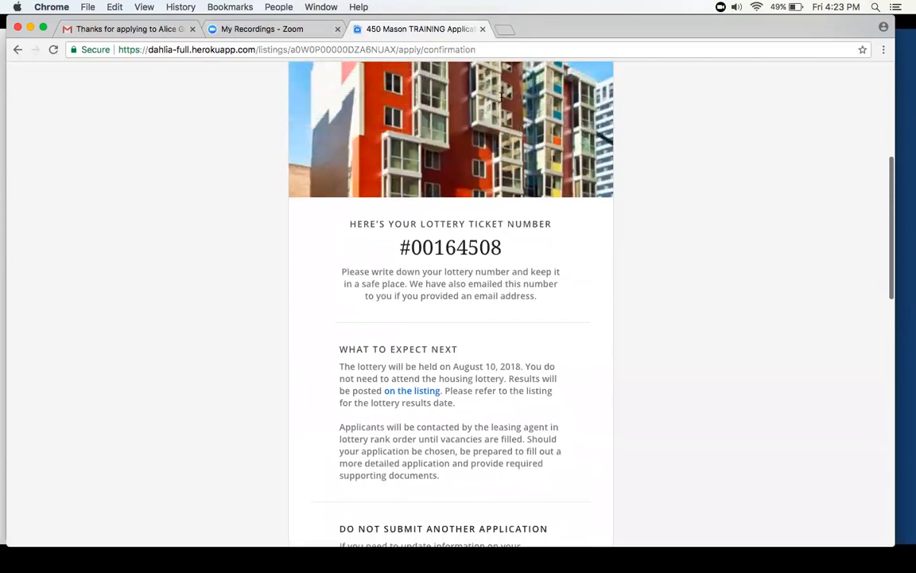
scroll(501, 98, "down", 8)
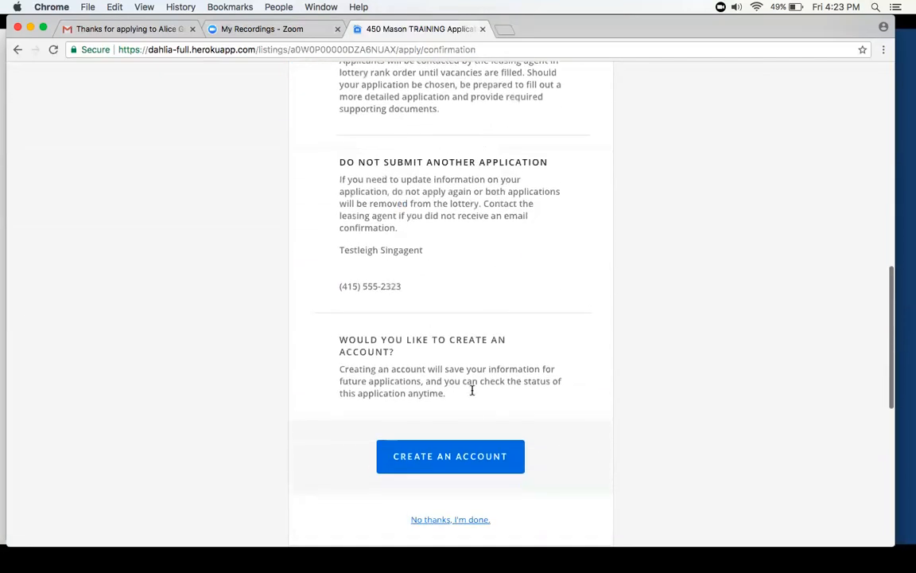
left_click(450, 430)
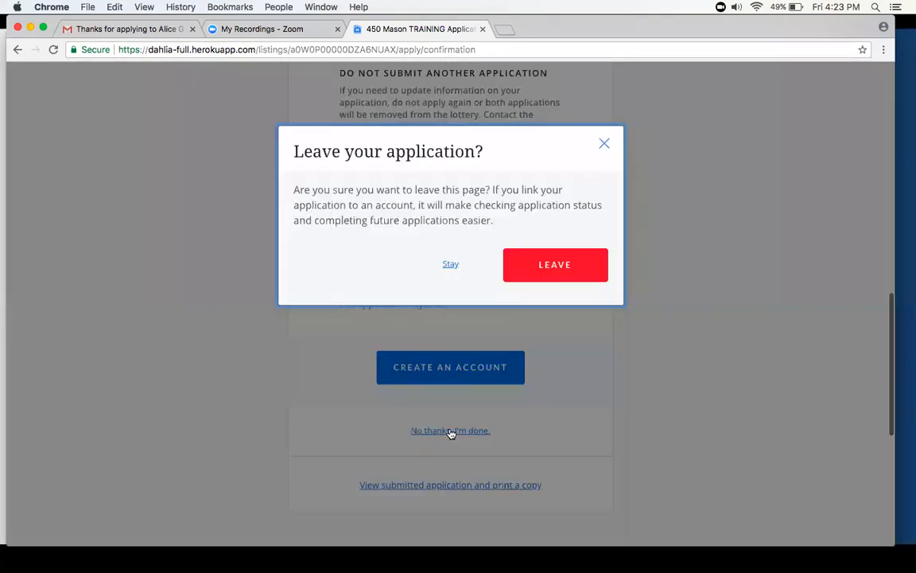
left_click(534, 270)
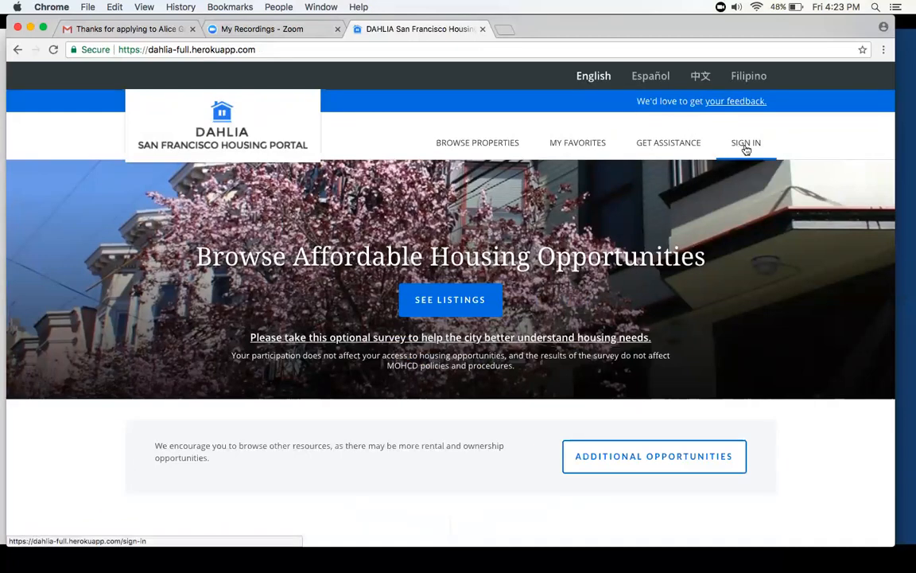
- Open the email sign-up form for new listings from the home page and examine its contact fields, email lists and security check
scroll(745, 149, "down", 6)
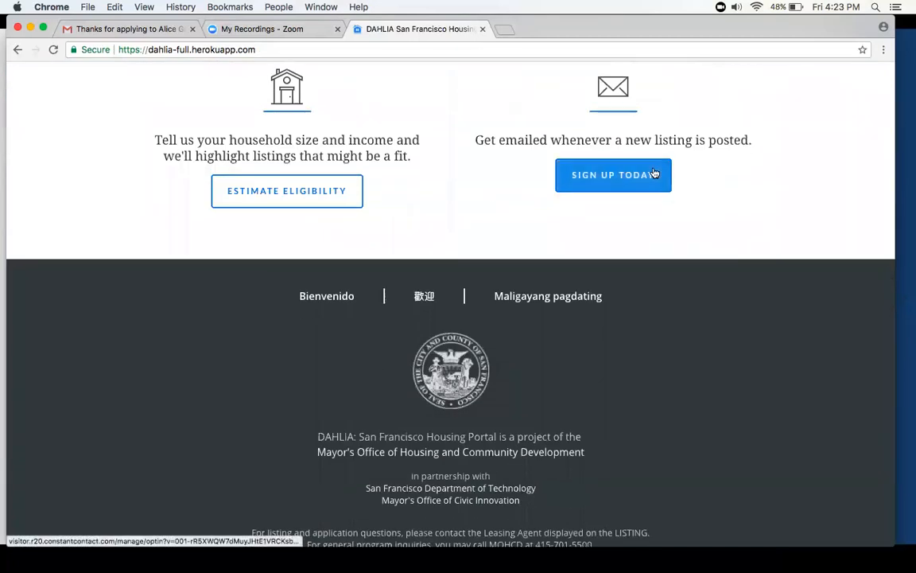
scroll(654, 174, "up", 6)
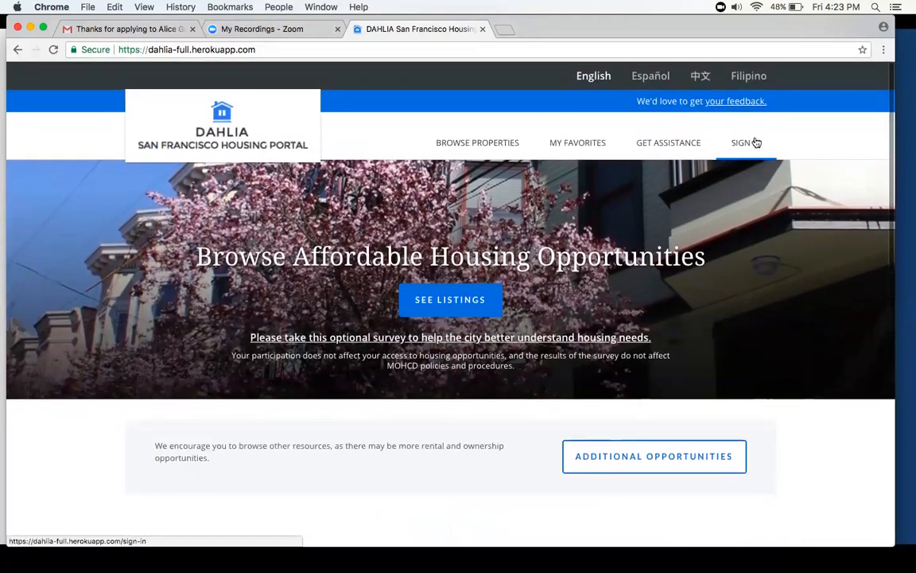
scroll(755, 142, "down", 5)
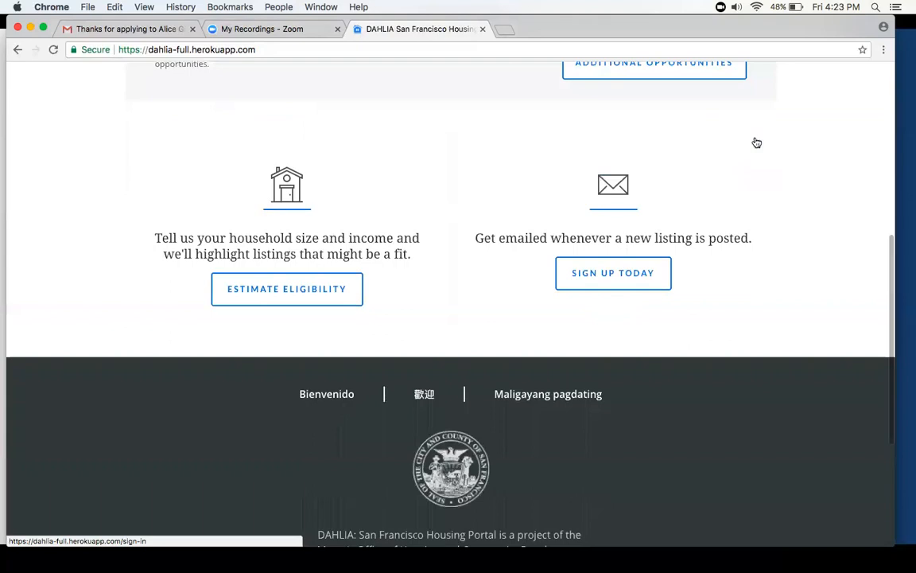
left_click(609, 278)
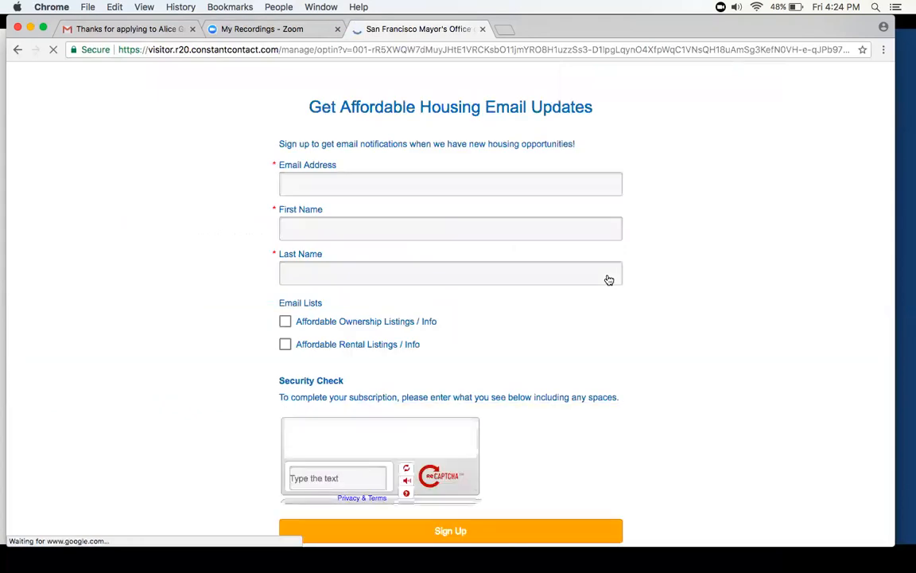
left_click(536, 210)
left_click(507, 254)
scroll(507, 253, "down", 2)
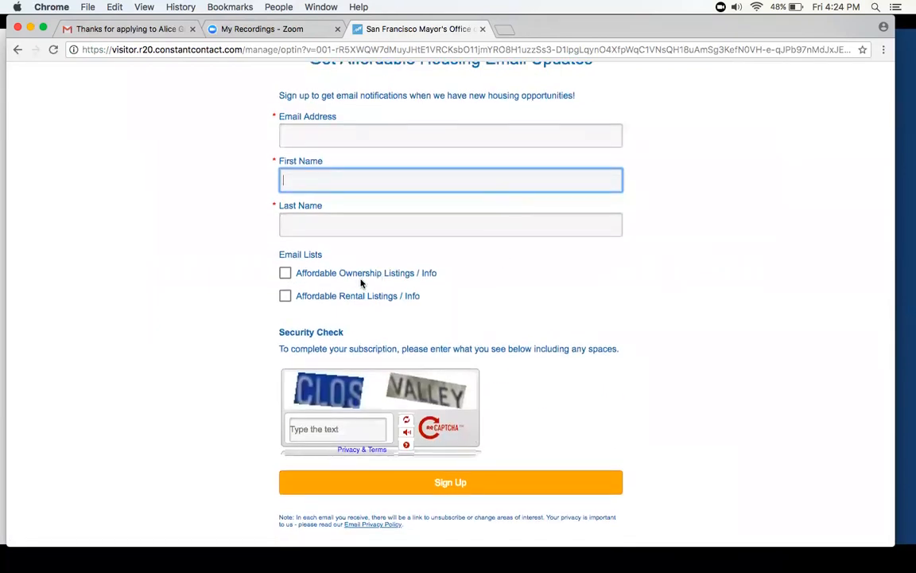
- Leave the email updates sign-up form without filling it in and return to the DAHLIA home page
left_click(367, 303)
left_click(368, 303)
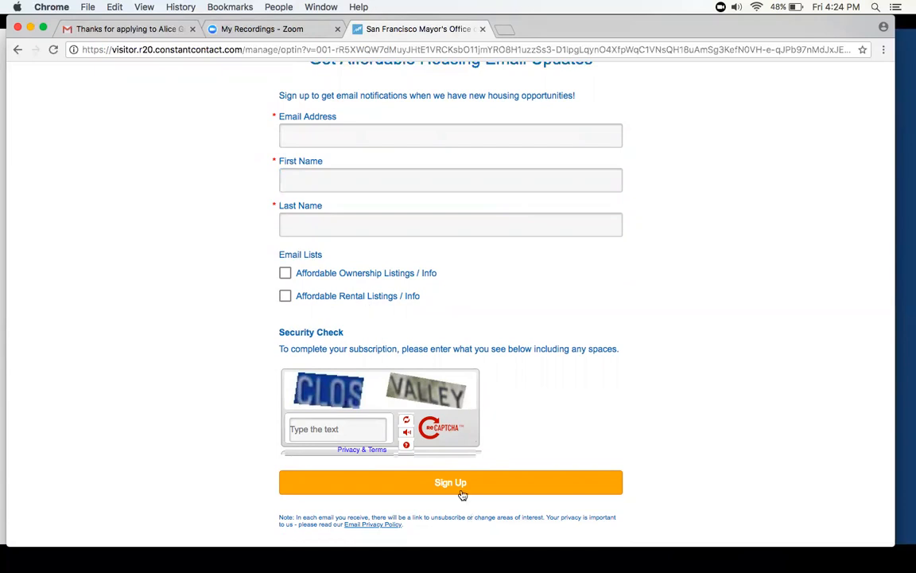
left_click(18, 51)
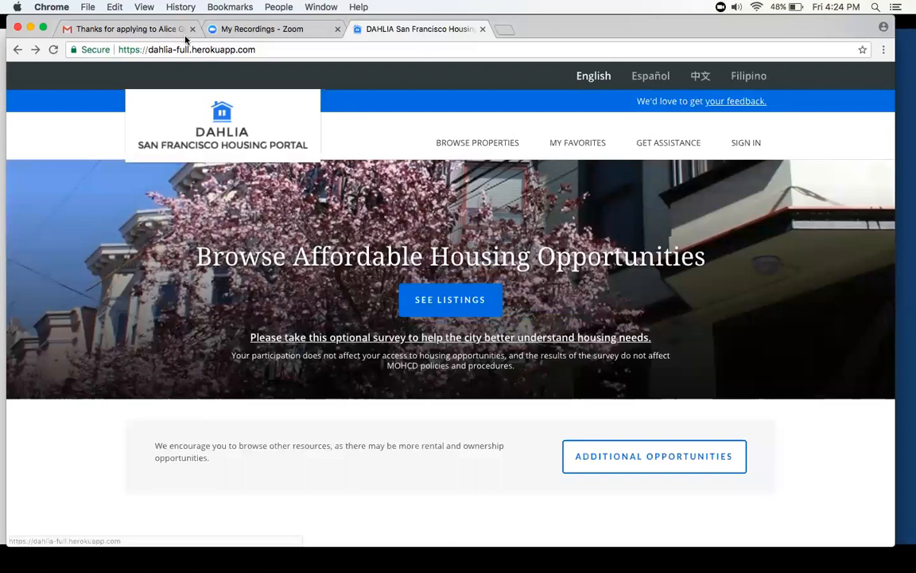
- Switch to Gmail and examine the Alice Griffith Apartments confirmation email's lottery number, next steps and leasing agent contact
left_click(139, 29)
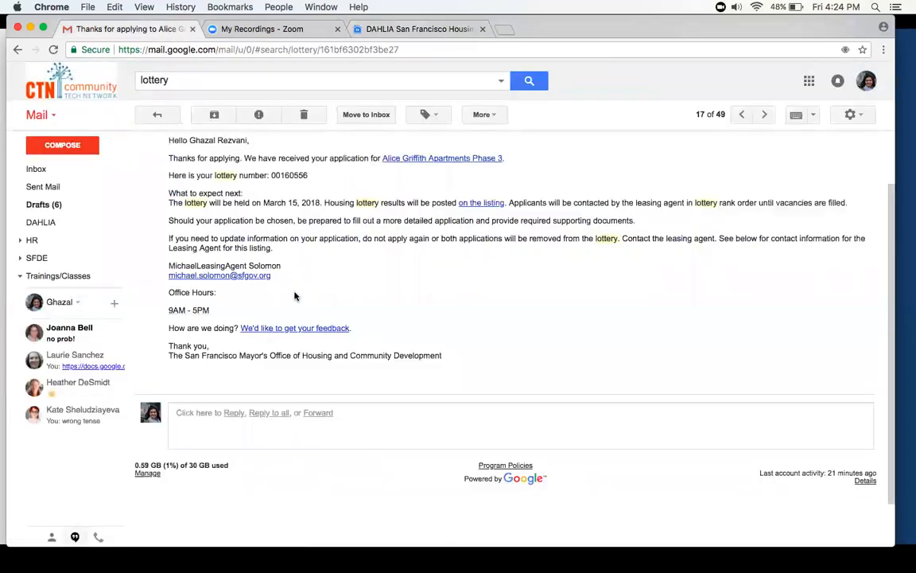
scroll(280, 253, "down", 1)
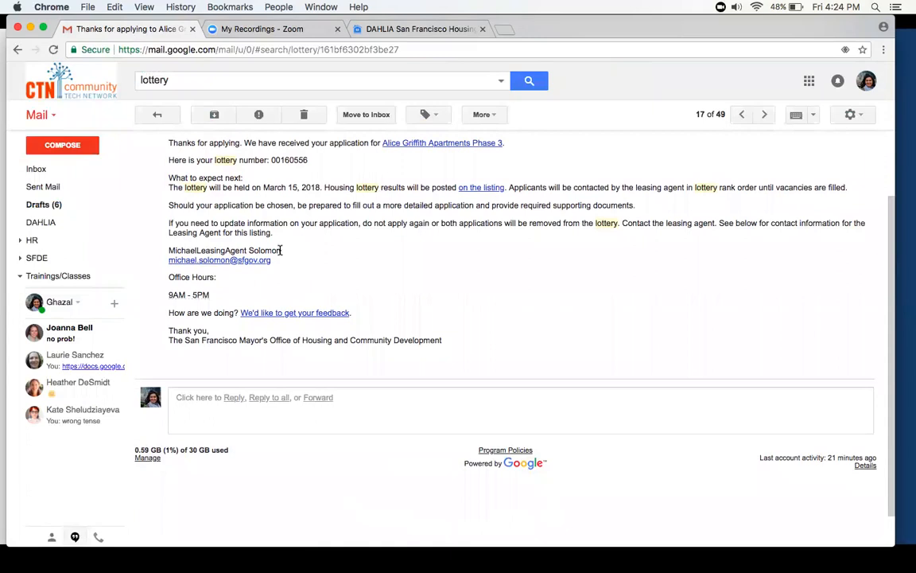
scroll(280, 252, "down", 1)
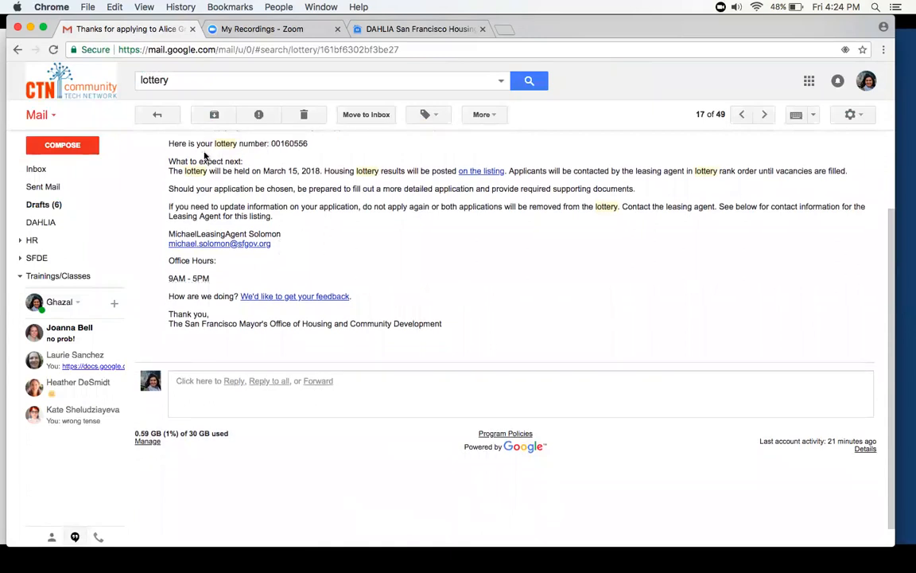
left_click_drag(269, 144, 310, 144)
left_click(302, 178)
scroll(303, 179, "down", 3)
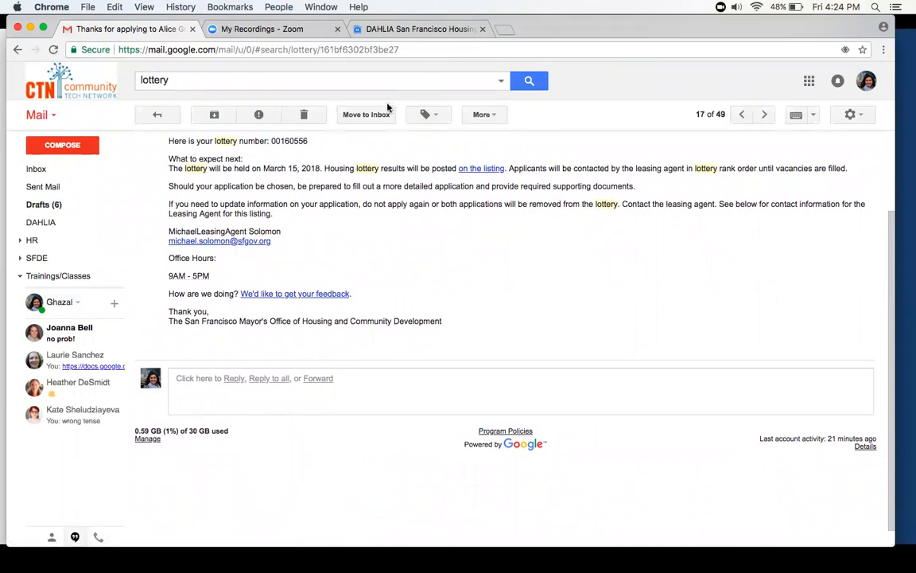
- Return to the DAHLIA home page and reposition the browser window on the desktop
left_click_drag(556, 37, 557, 63)
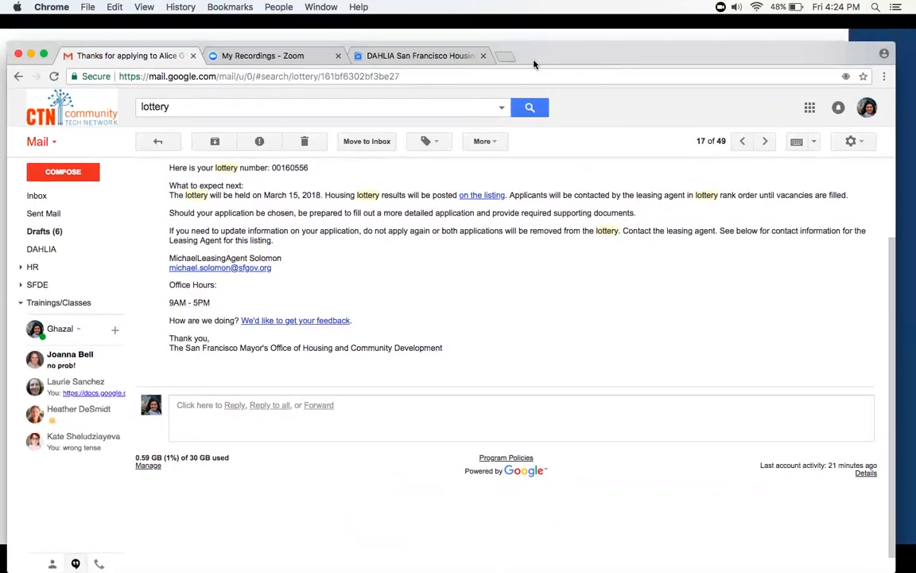
left_click(435, 58)
left_click_drag(642, 50, 648, 27)
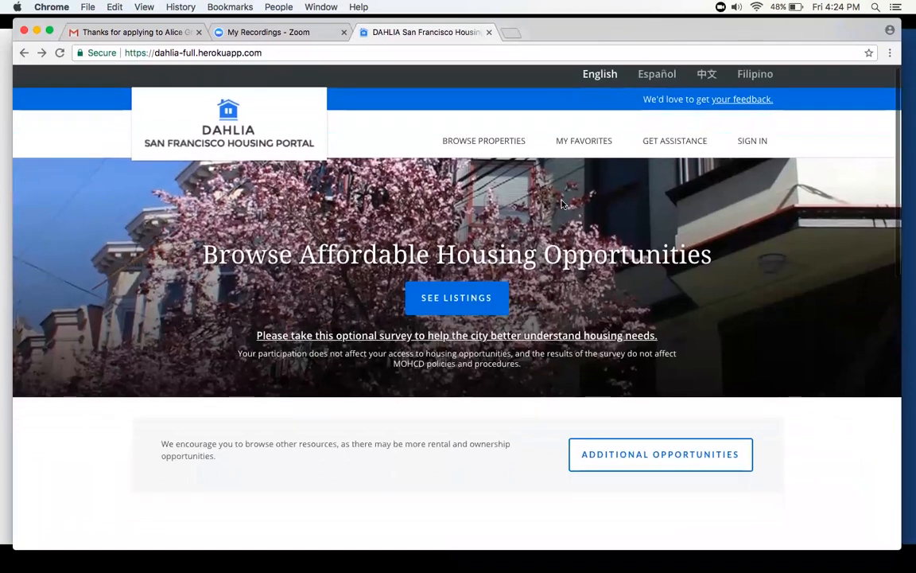
mouse_move(659, 556)
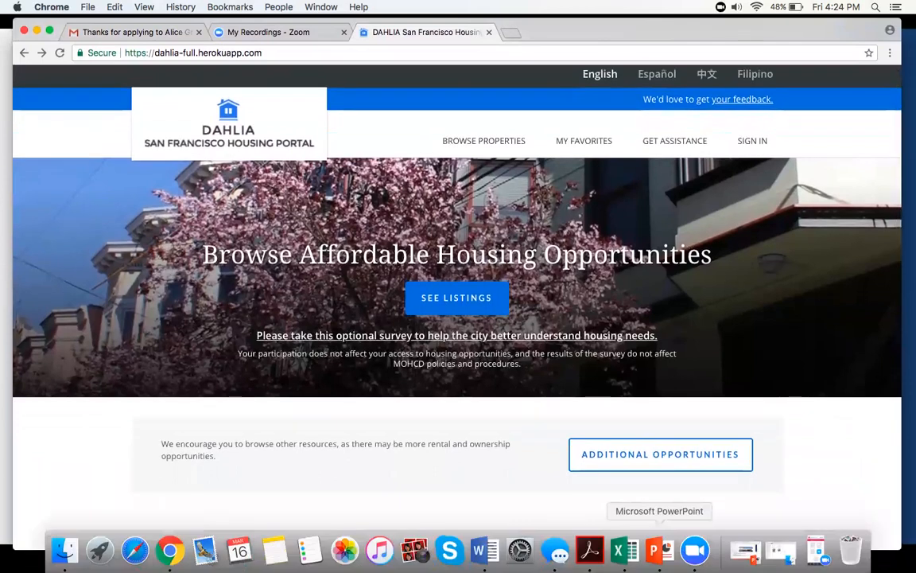